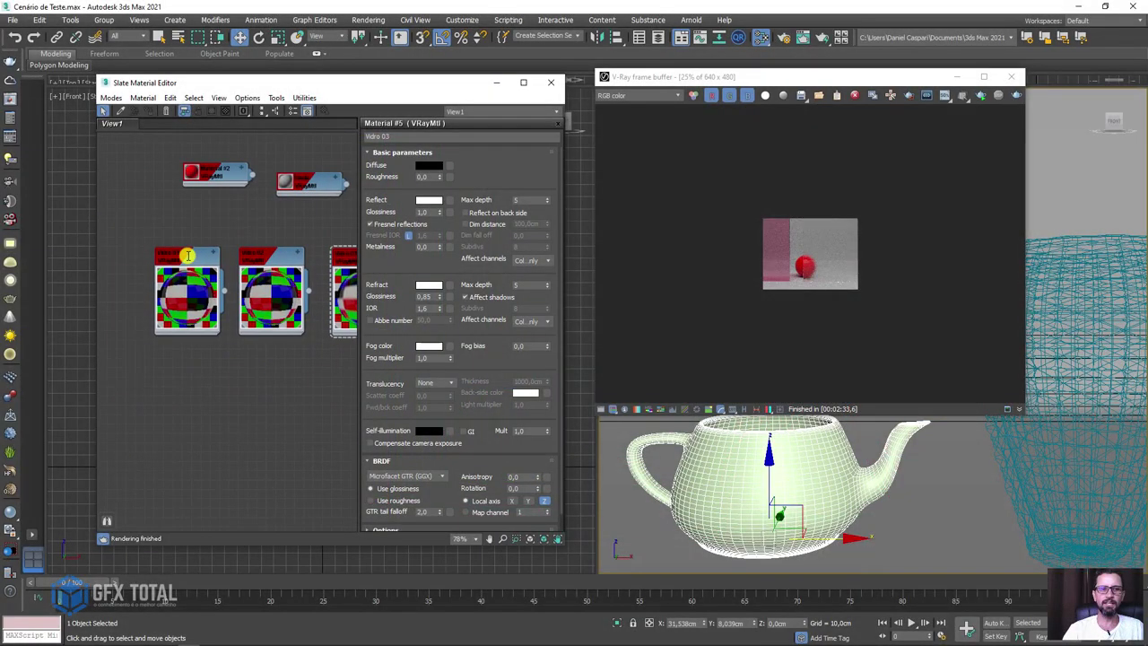
Copy the glass material node as Vidro 04 and restart the interactive render.
mouse_move(187, 258)
left_mouse_down("shift")
mouse_move(200, 350)
mouse_move(187, 370)
left_mouse_up("shift")
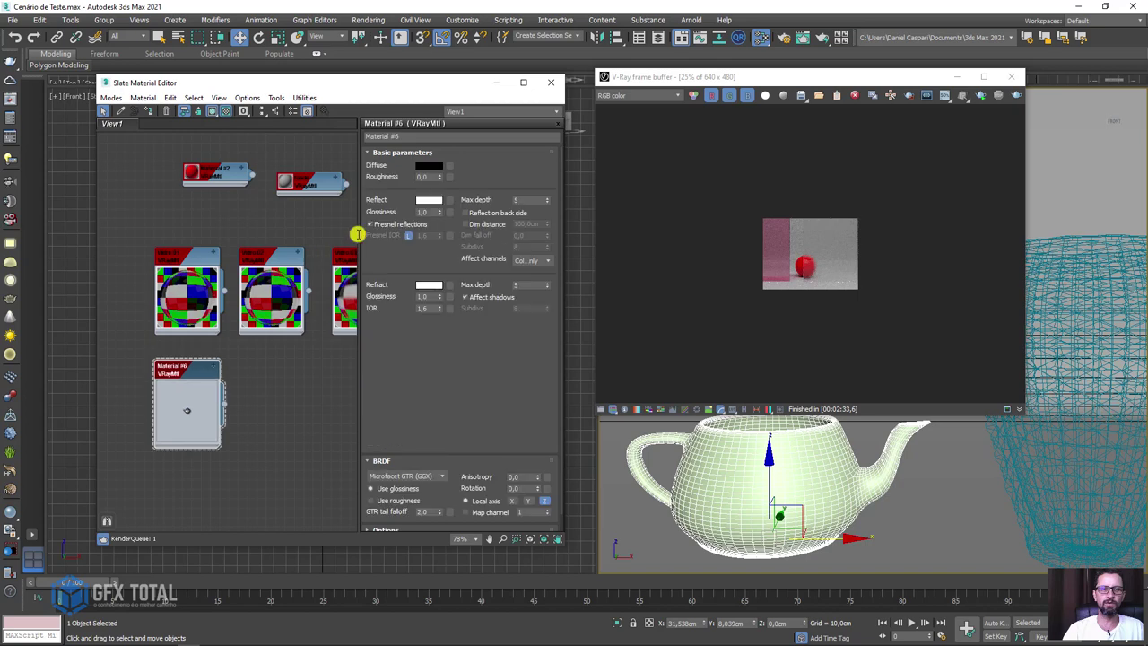
left_click(409, 138)
type("Vidro 04")
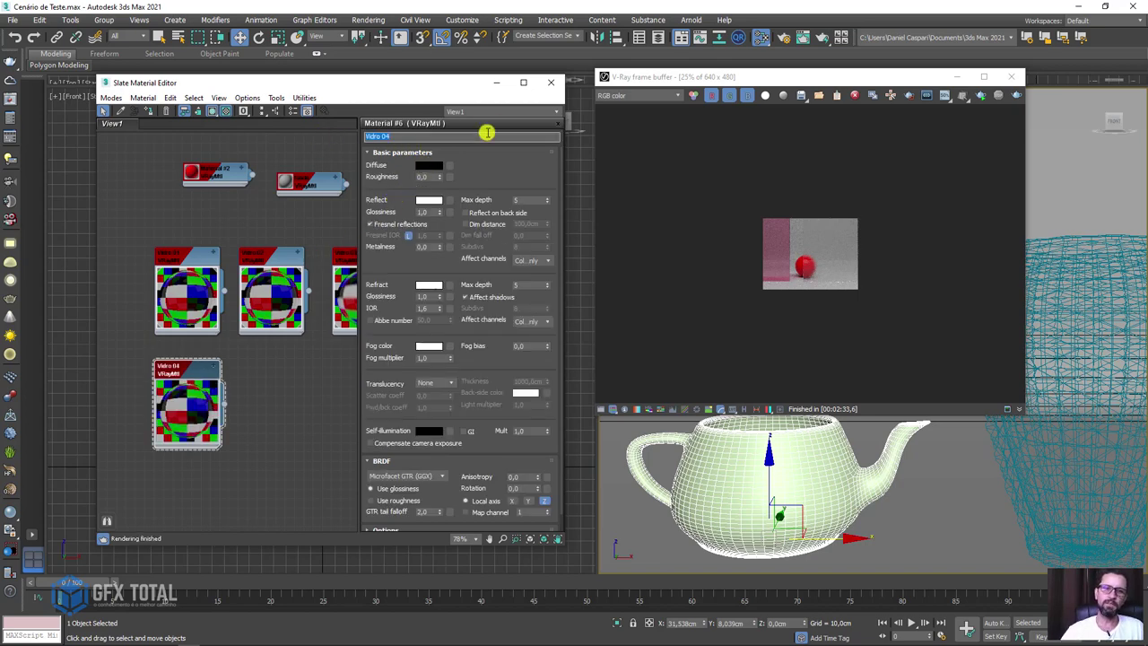
left_click(980, 95)
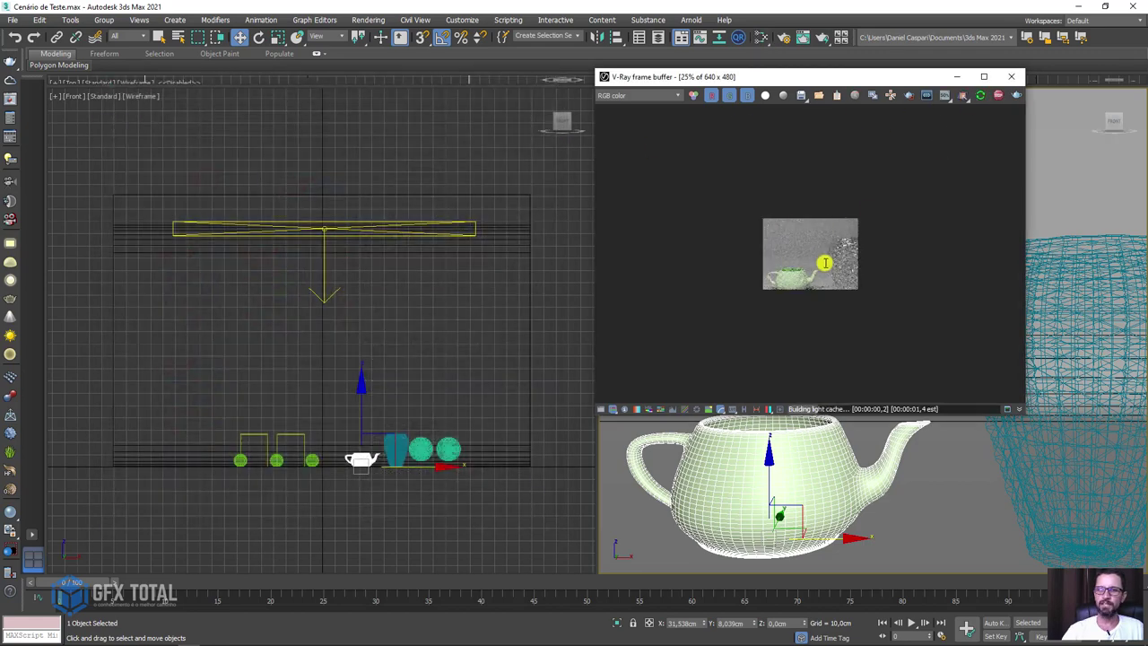
Apply the Vidro 04 material from the Slate Material Editor to the teapot.
scroll(825, 263, "up", 1)
scroll(812, 287, "up", 1)
scroll(834, 341, "up", 1)
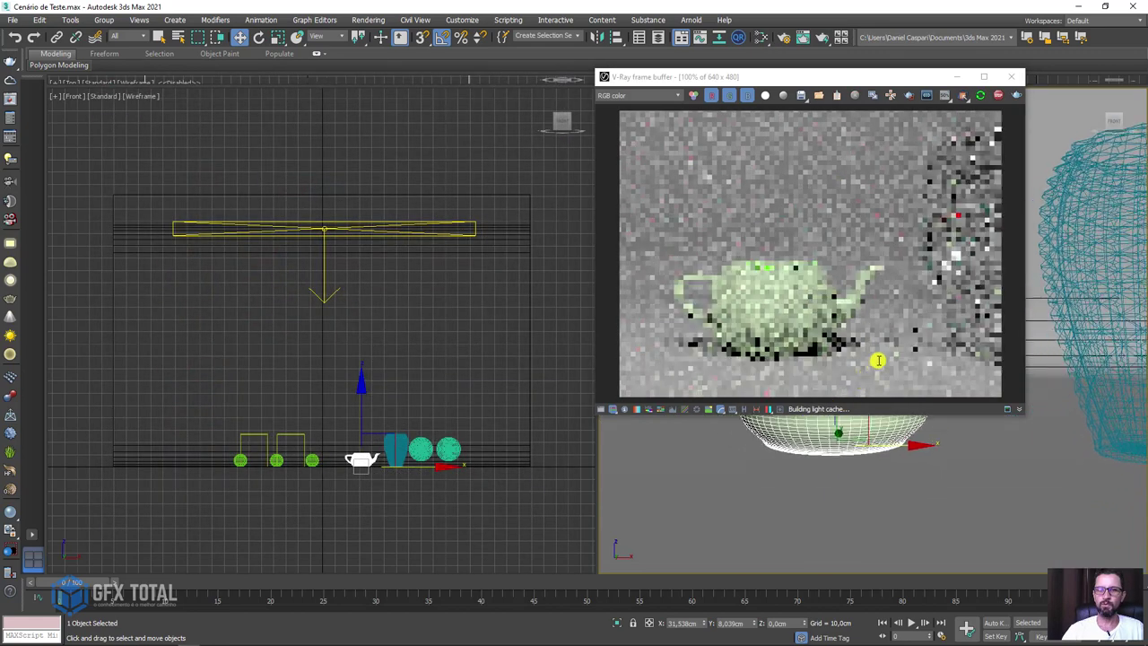
left_click(762, 37)
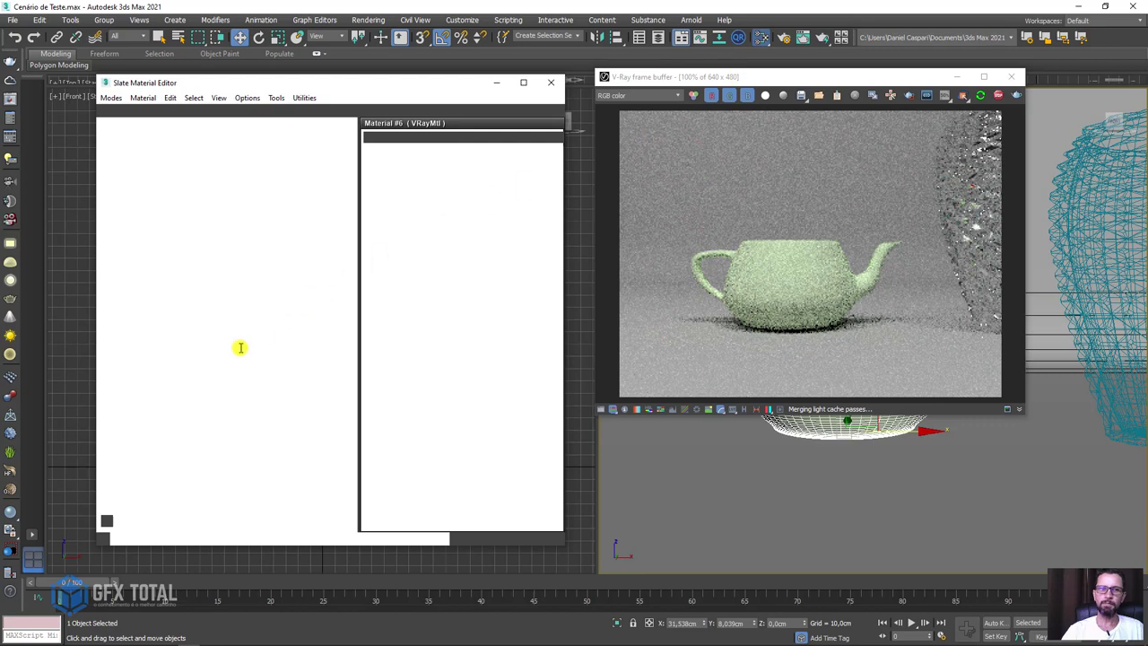
left_click_drag(226, 405, 833, 427)
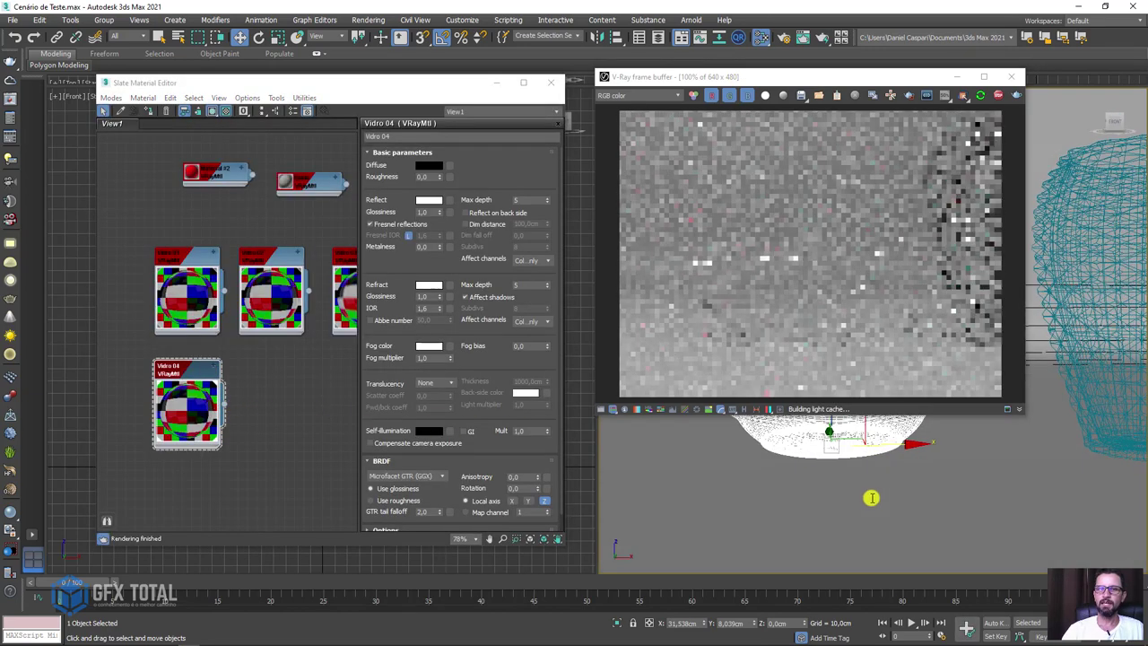
middle_click_drag(871, 498, 920, 478, "alt")
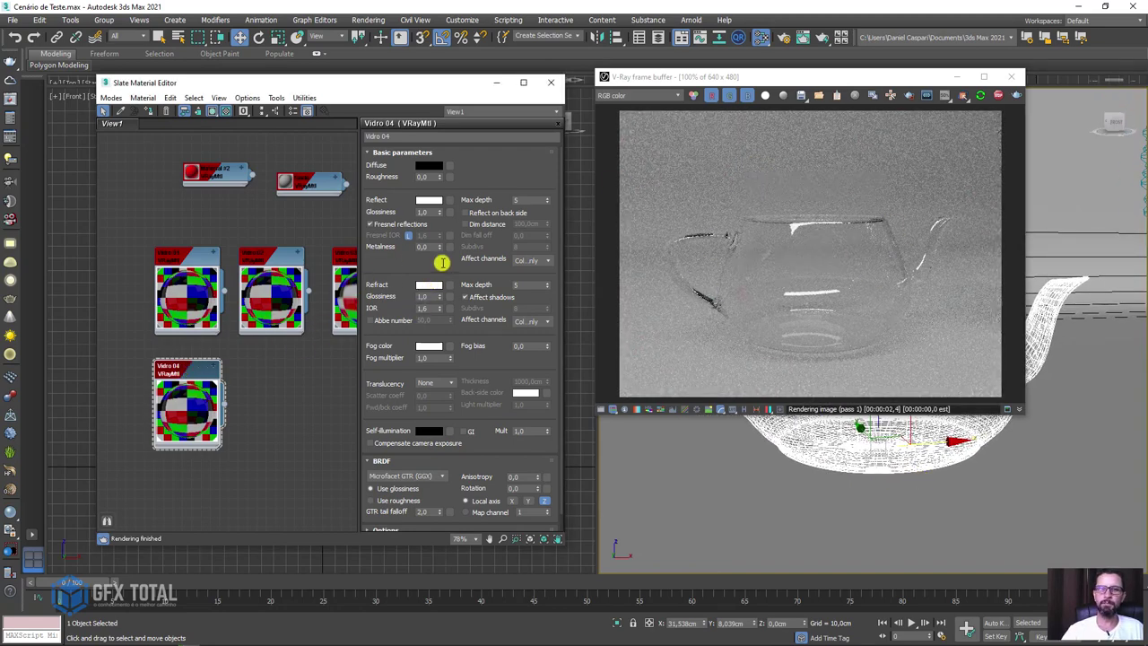
Set Vidro 04's refraction colour to pale cyan with saturation 47.
left_click(431, 285)
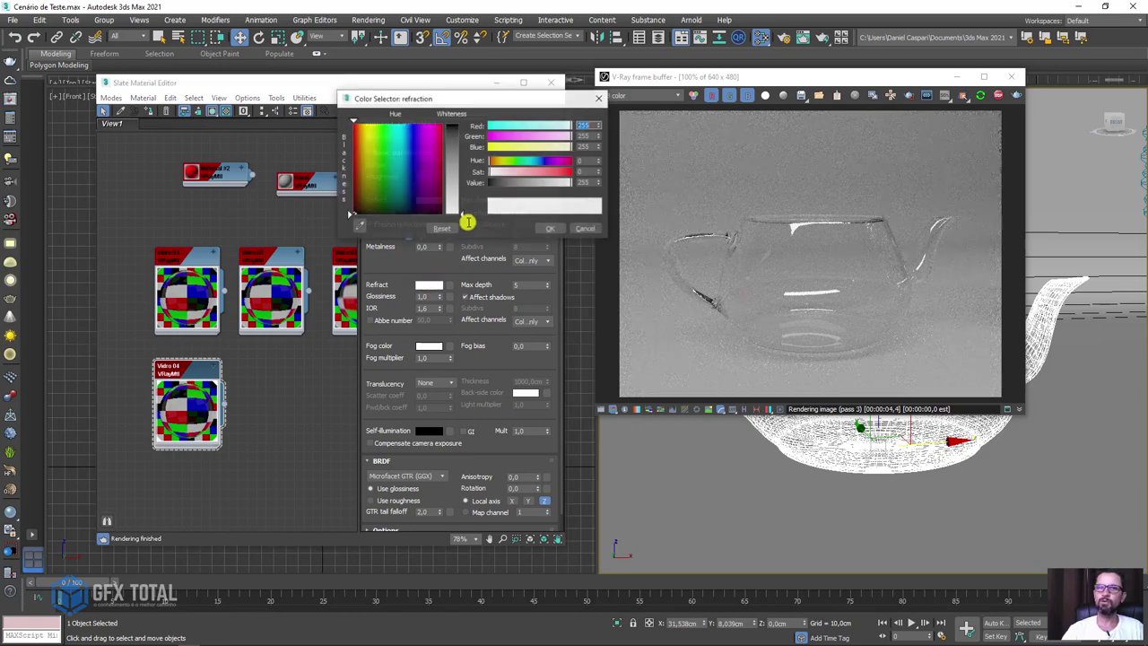
left_click_drag(491, 171, 495, 171)
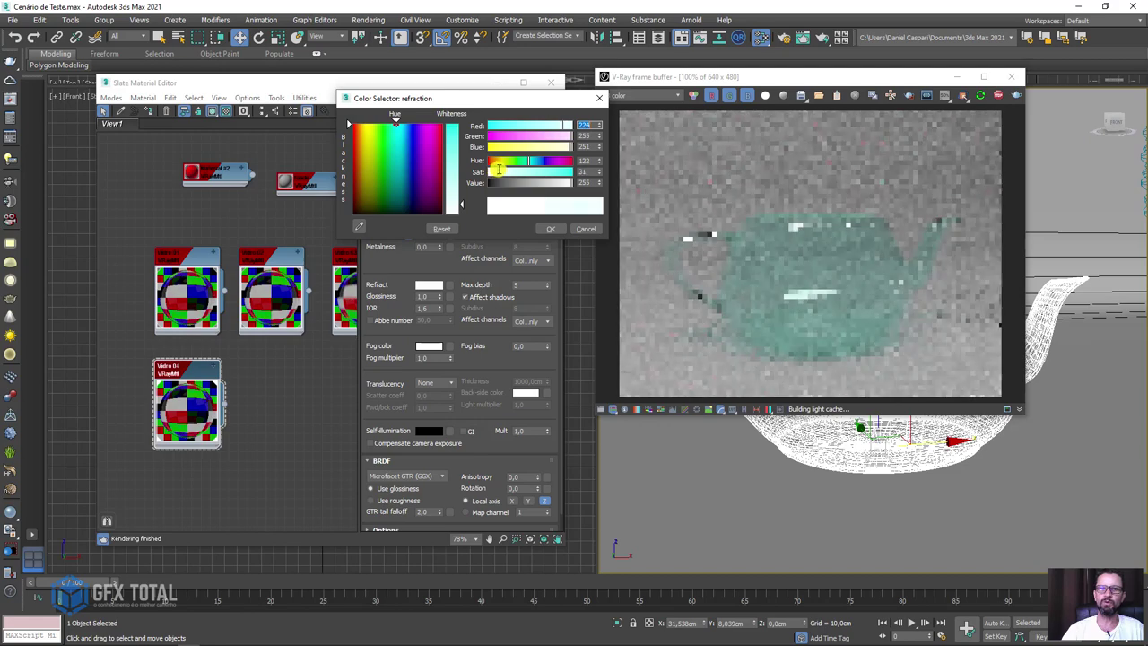
left_click_drag(495, 170, 503, 170)
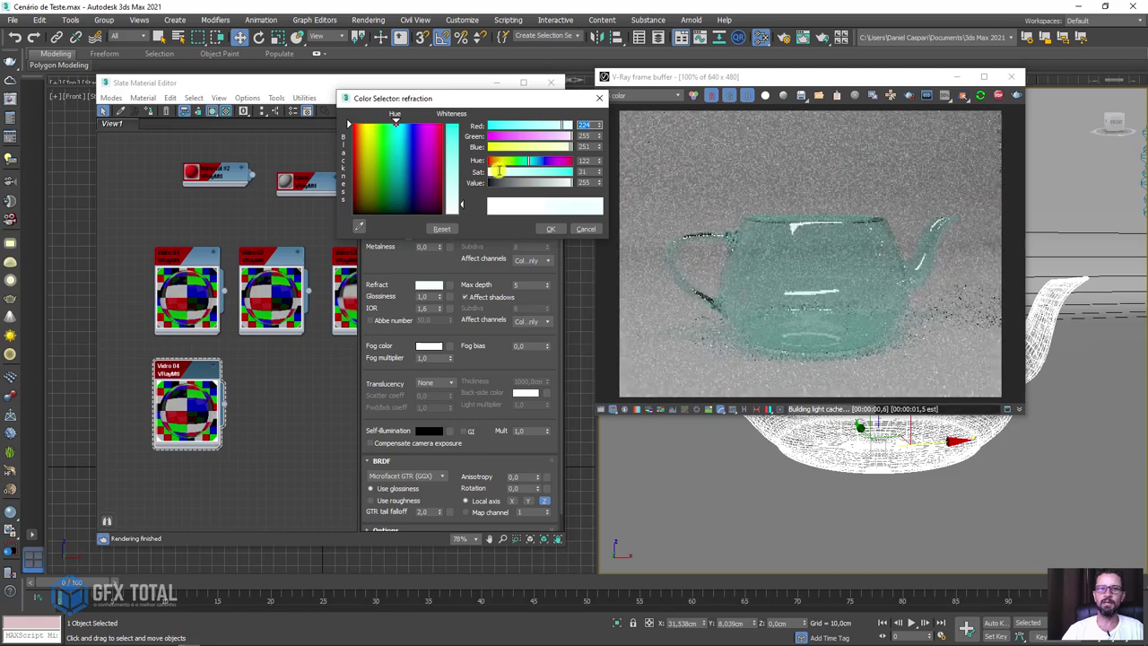
left_click(551, 228)
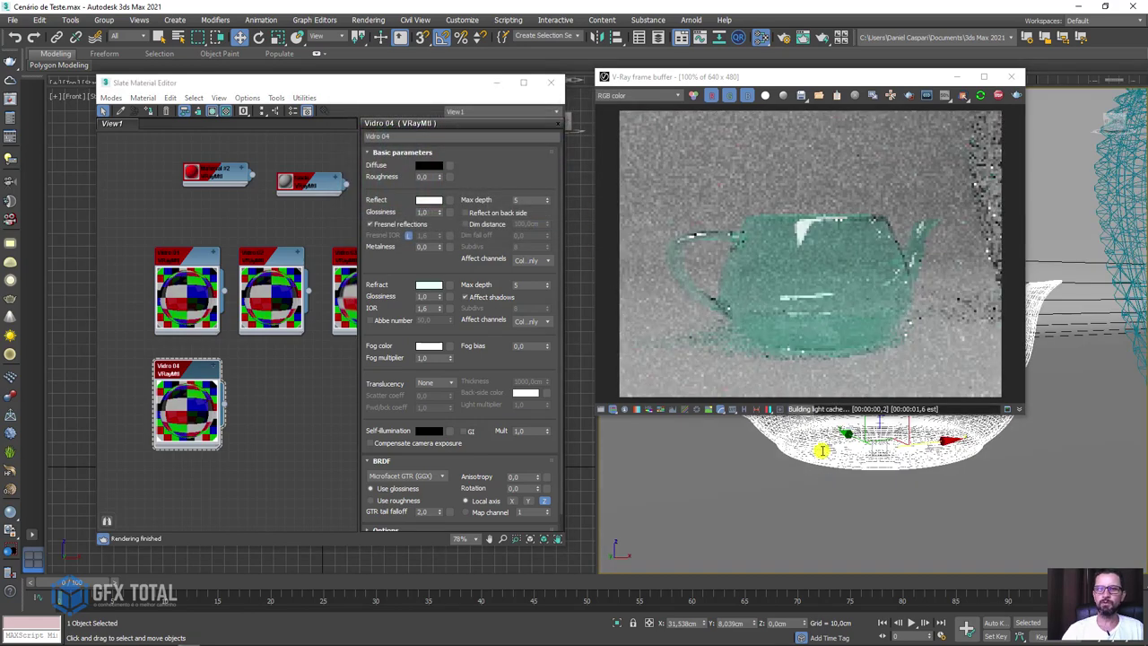
scroll(826, 484, "up", 3)
scroll(861, 503, "up", 3)
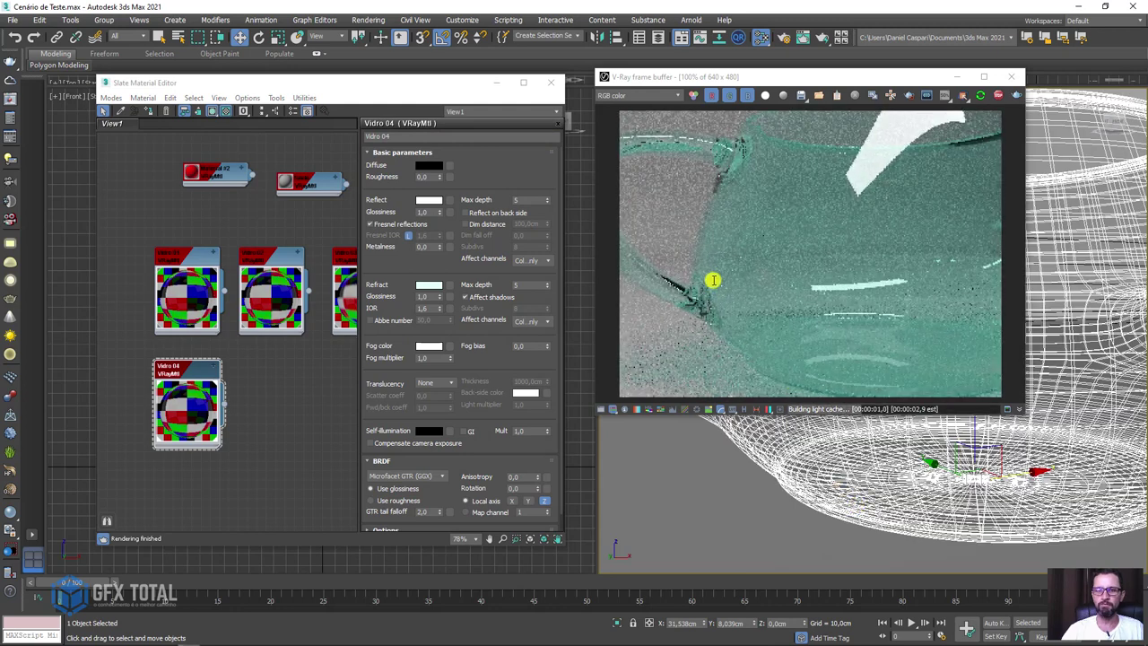
left_click_drag(703, 331, 710, 278)
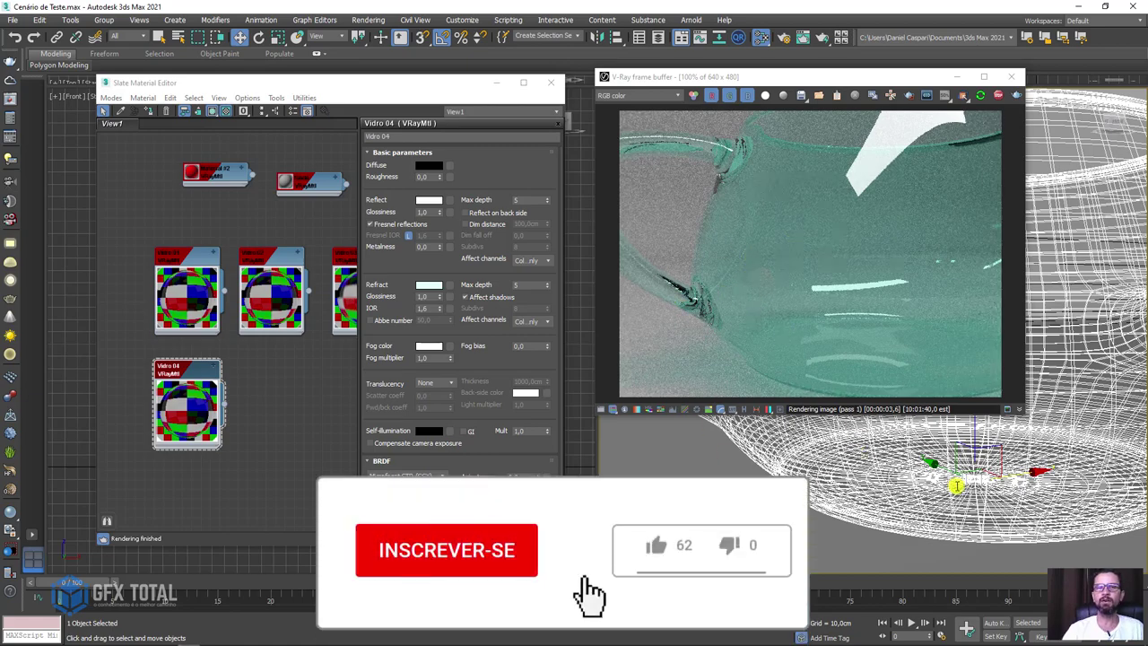
Copy Vidro 04's pale cyan refraction colour onto its fog colour.
scroll(897, 359, "down", 5)
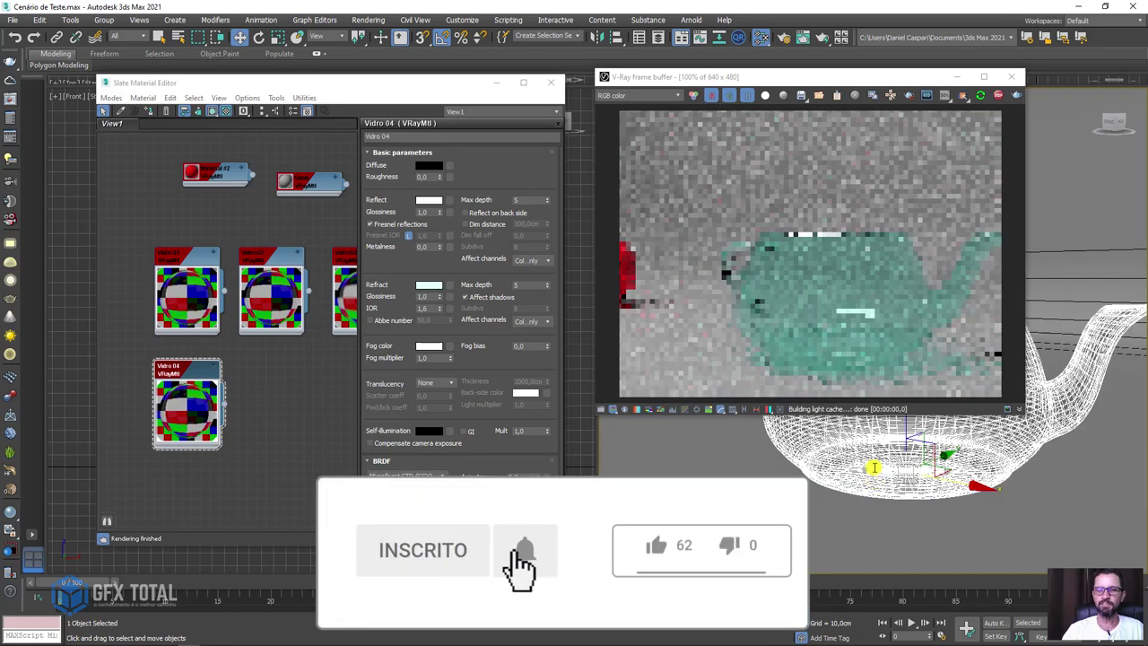
scroll(874, 467, "up", 3)
scroll(874, 467, "up", 3)
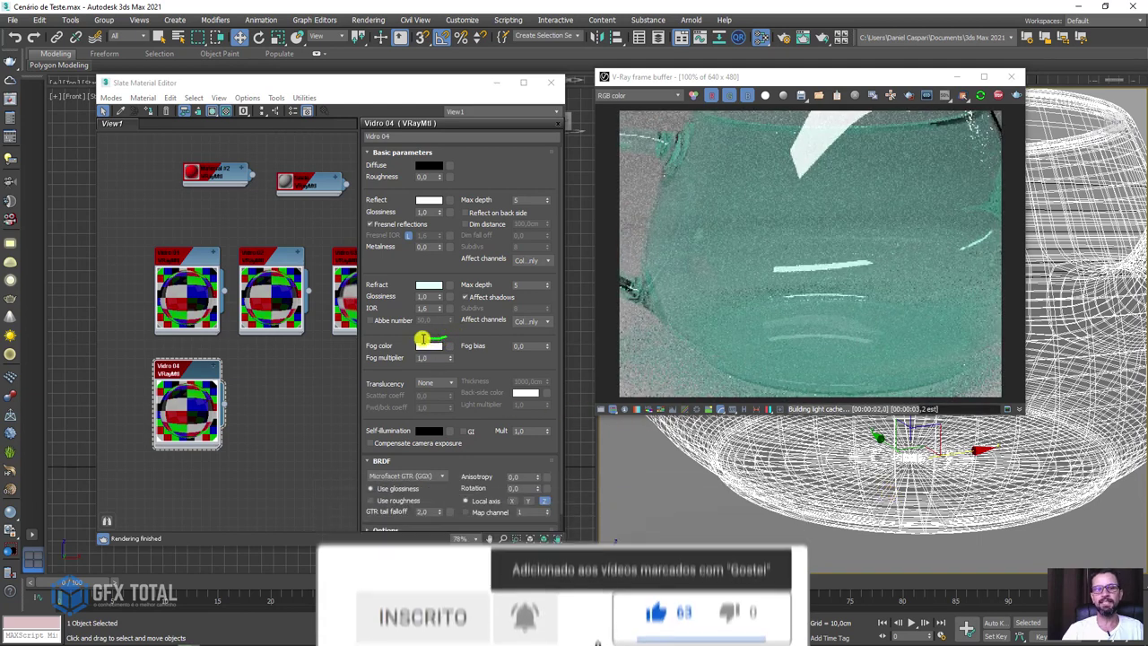
mouse_move(422, 339)
left_mouse_down()
mouse_move(366, 329)
mouse_move(403, 361)
mouse_move(456, 355)
left_mouse_up()
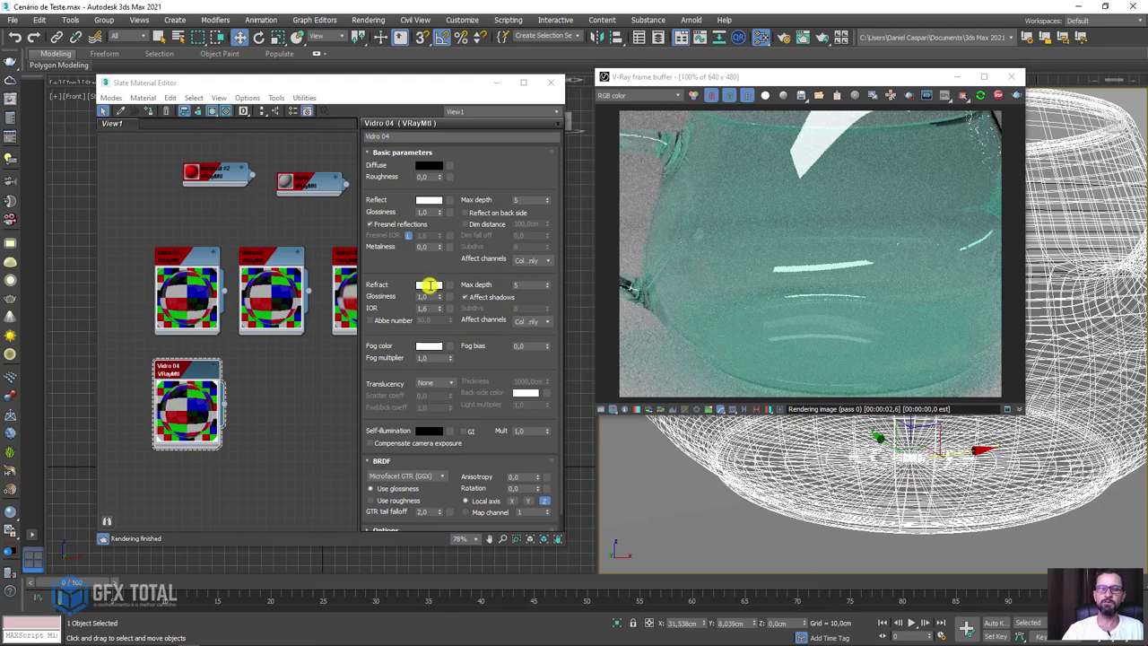
left_click_drag(430, 285, 446, 336)
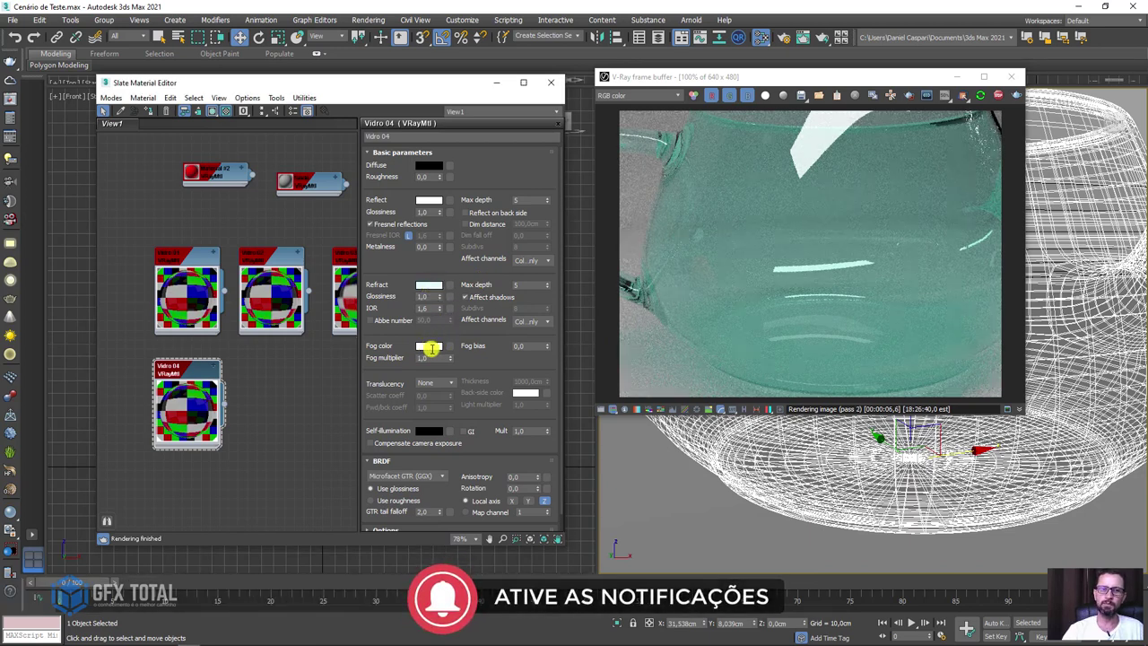
left_click(334, 319)
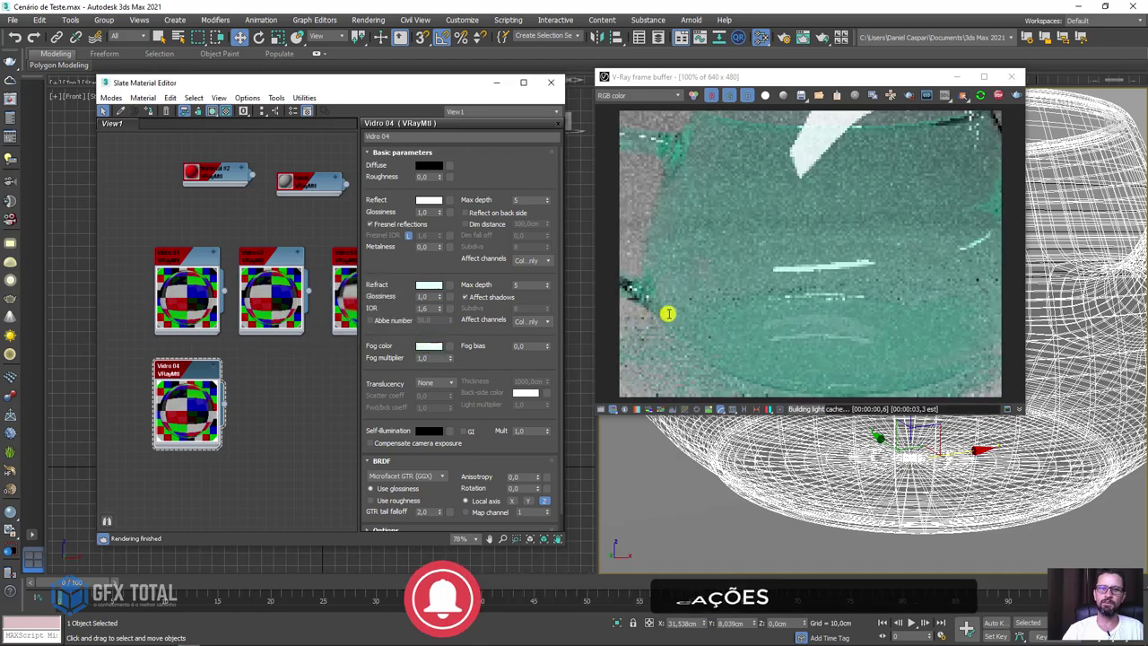
middle_click_drag(736, 464, 885, 495, "alt")
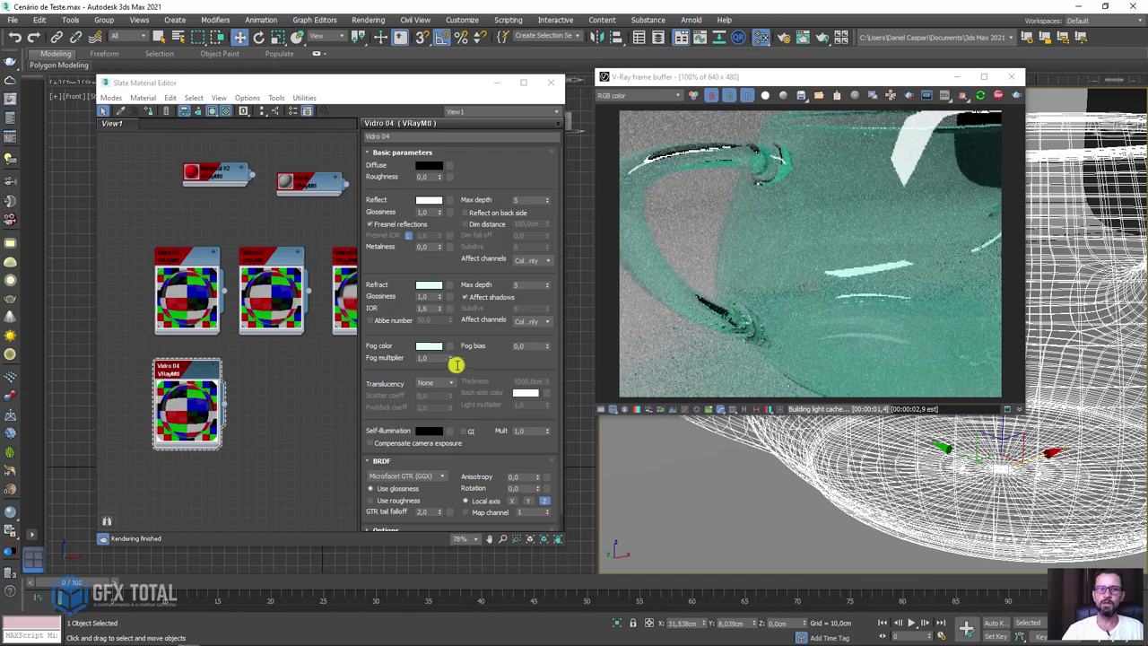
Try a more saturated fog colour, then cancel the change.
left_click(428, 348)
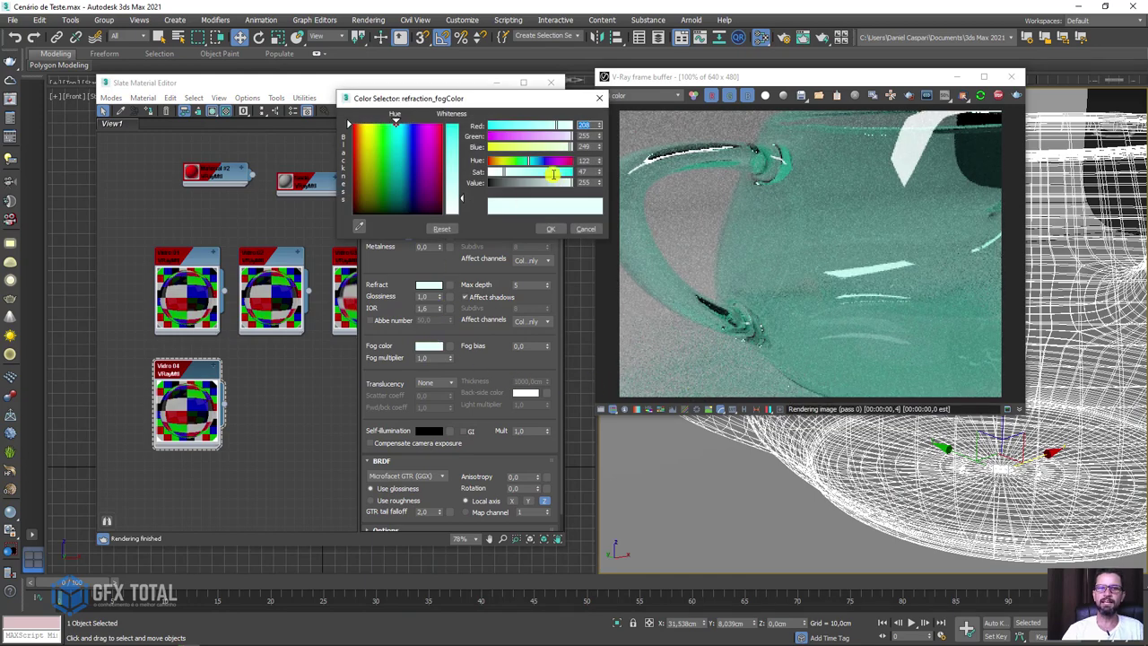
mouse_move(503, 172)
left_mouse_down()
mouse_move(548, 172)
mouse_move(544, 184)
left_mouse_up()
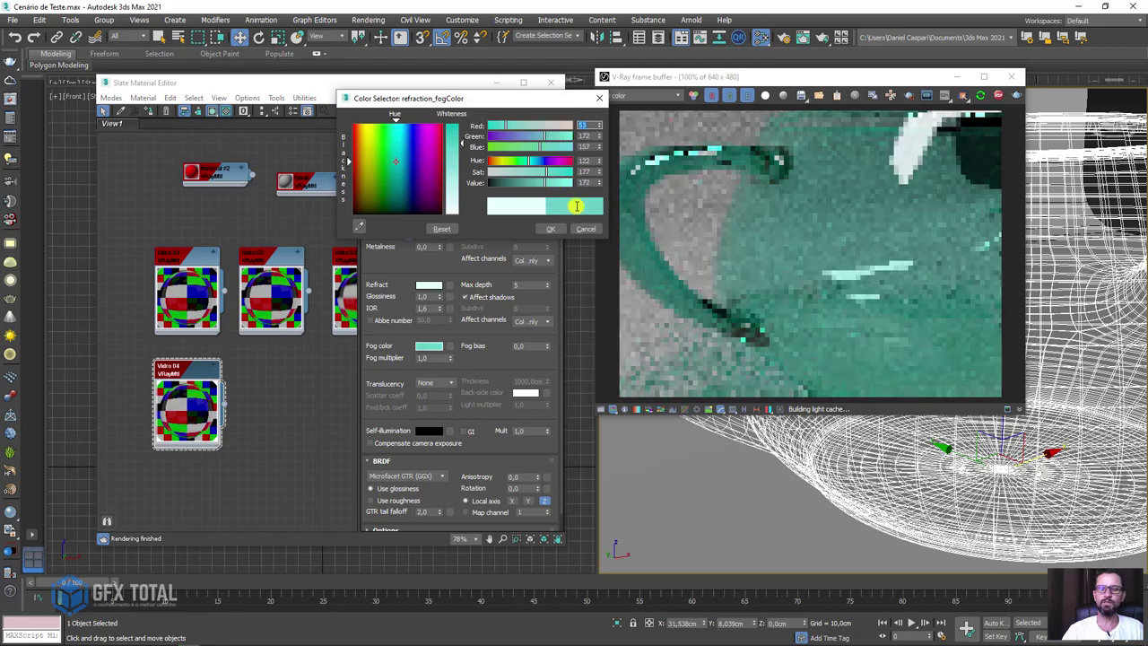
scroll(850, 504, "down", 2)
scroll(853, 498, "down", 3)
scroll(839, 476, "down", 2)
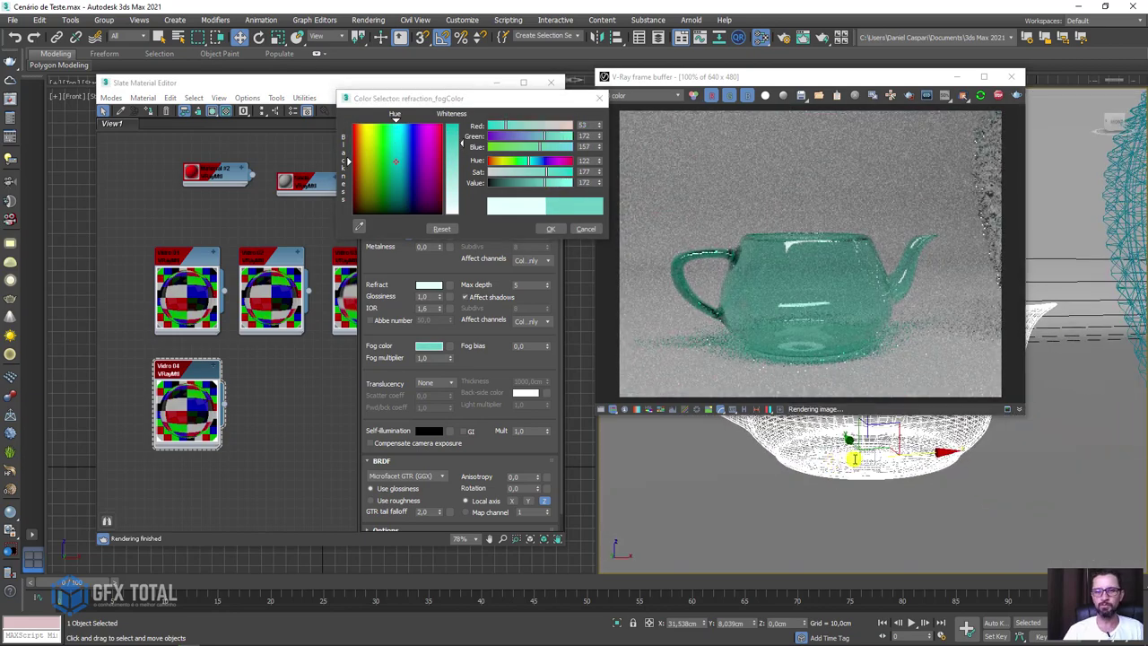
left_click(583, 229)
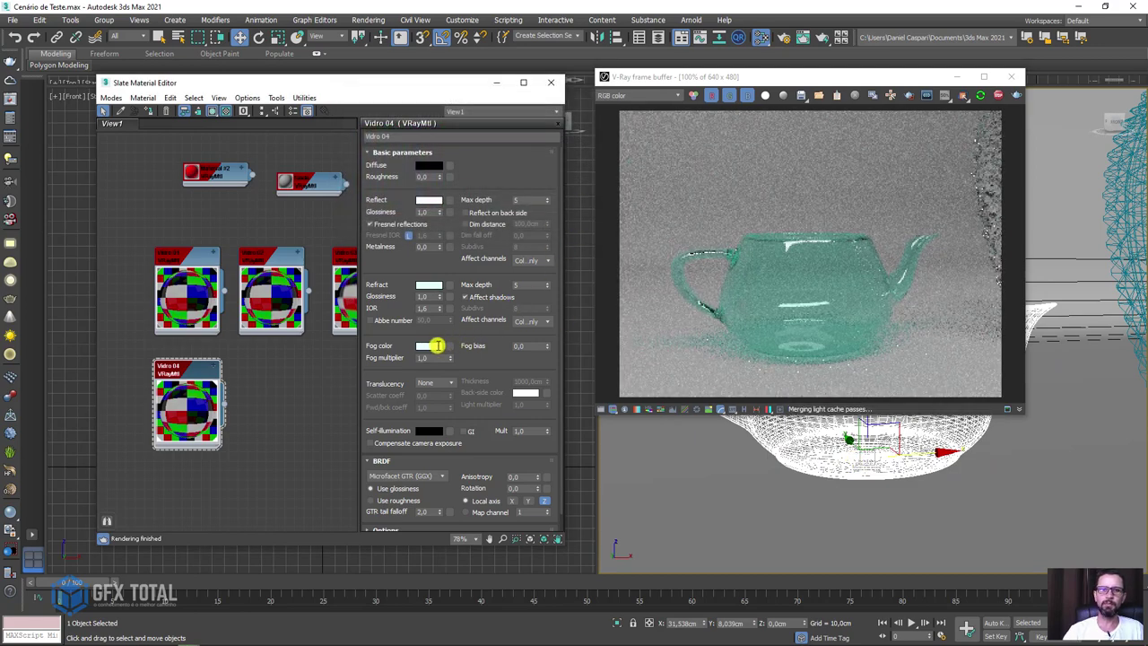
Set Vidro 04's fog colour to a darker teal (R17 G133 B118) and stop the render.
left_click(437, 345)
mouse_move(456, 192)
left_mouse_down()
mouse_move(461, 213)
mouse_move(459, 135)
left_mouse_up()
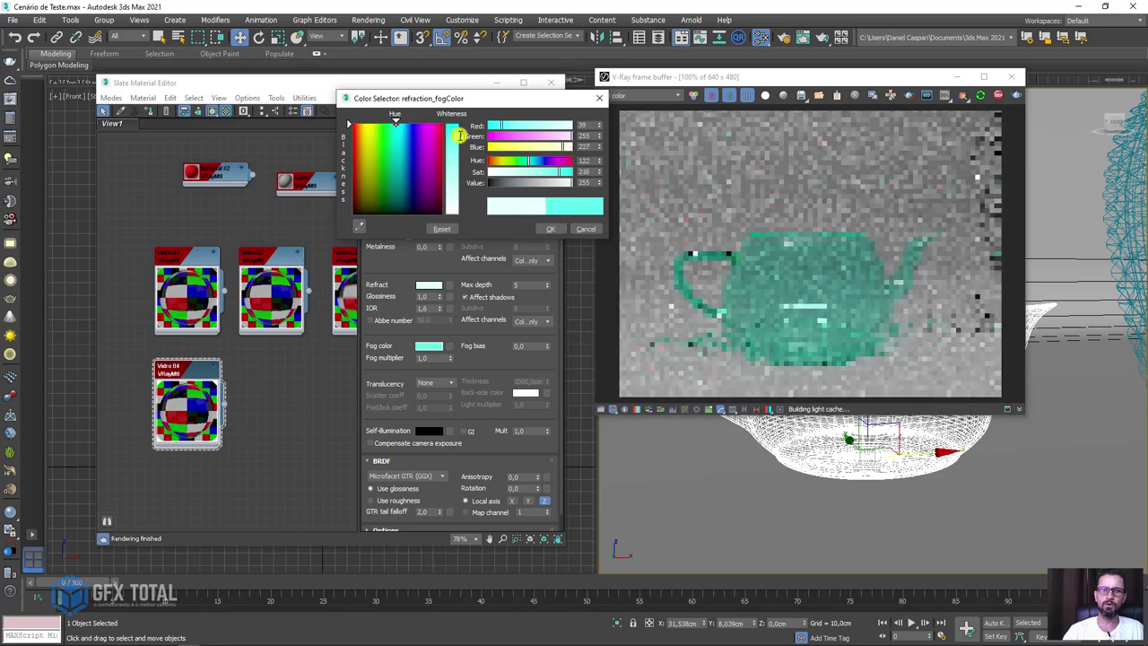
left_click_drag(571, 183, 532, 183)
left_click(554, 230)
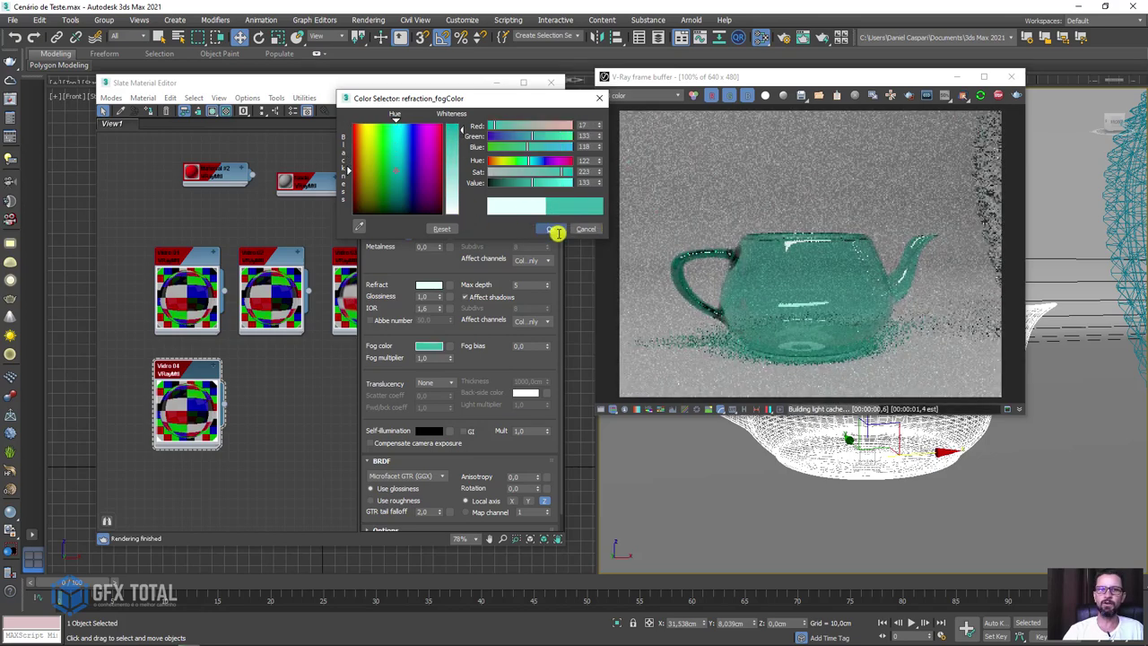
scroll(762, 295, "up", 4)
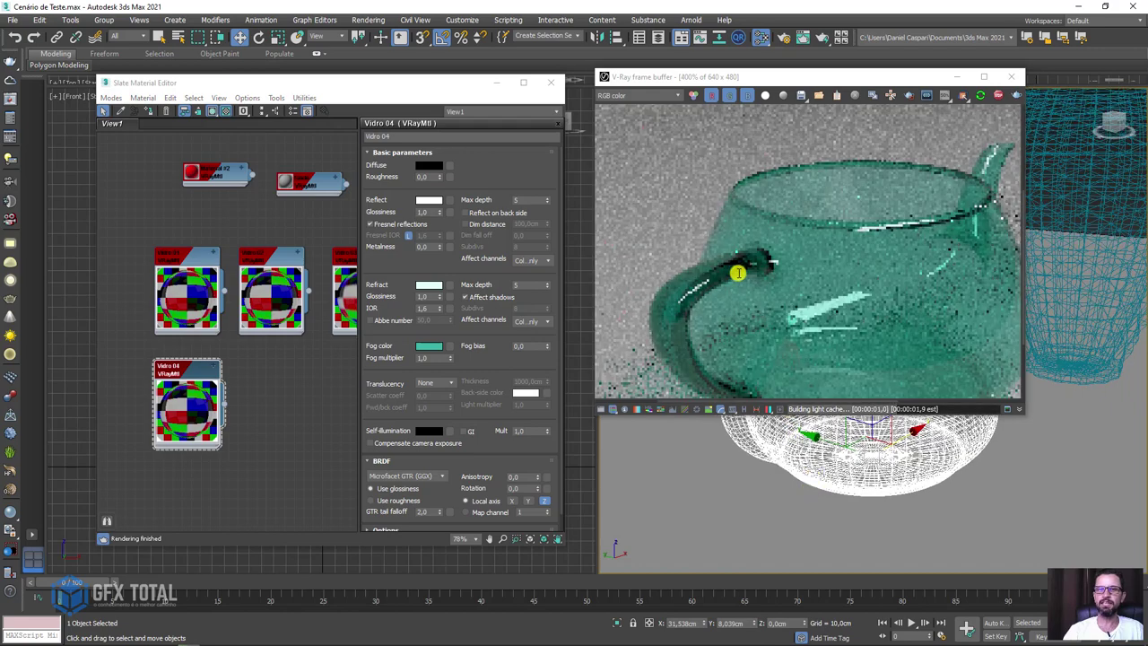
scroll(682, 300, "down", 4)
scroll(876, 512, "down", 1)
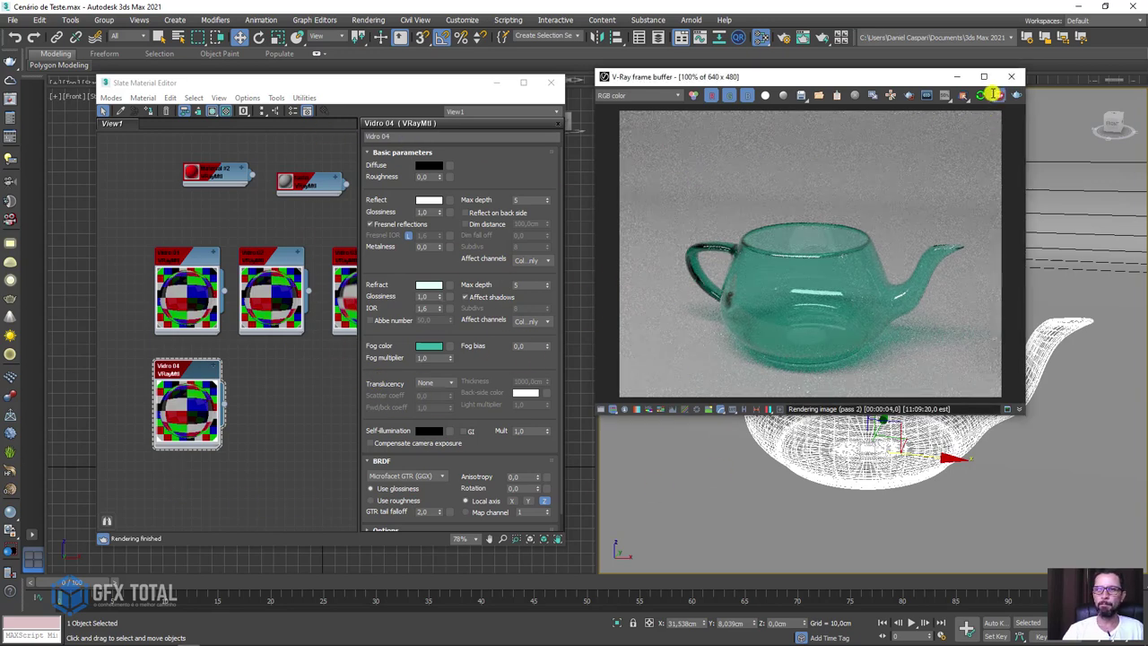
left_click(994, 95)
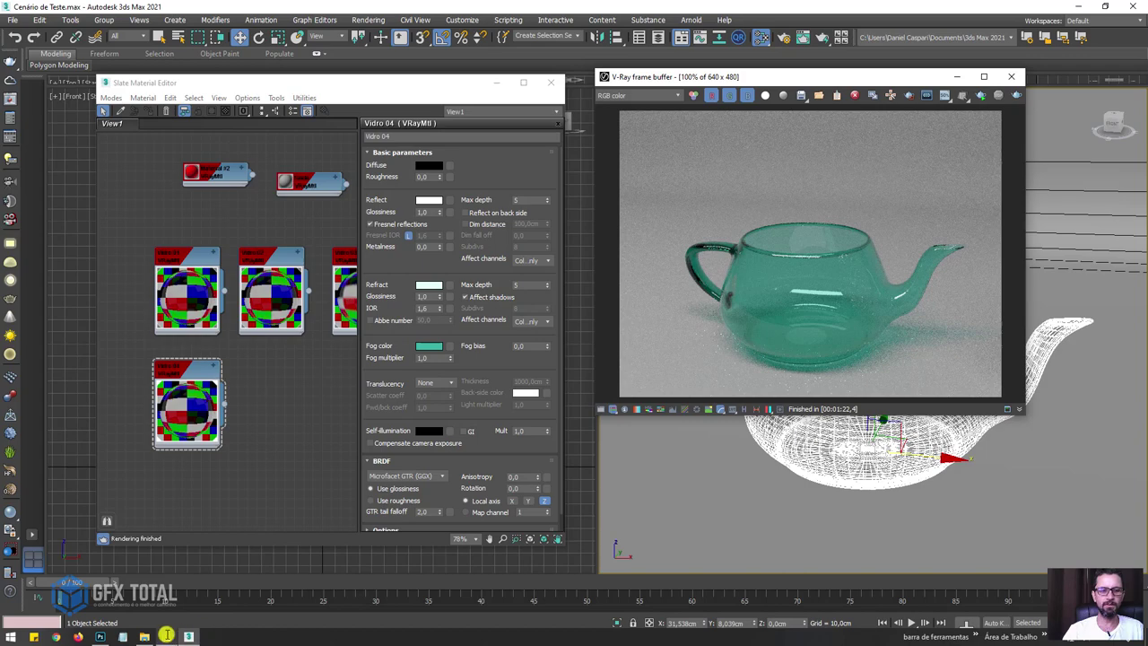
left_click(166, 635)
Pan the PureRef board down to the tinted glass sheets and zoom onto the fishbowl photo.
scroll(610, 378, "down", 3)
scroll(645, 361, "down", 2)
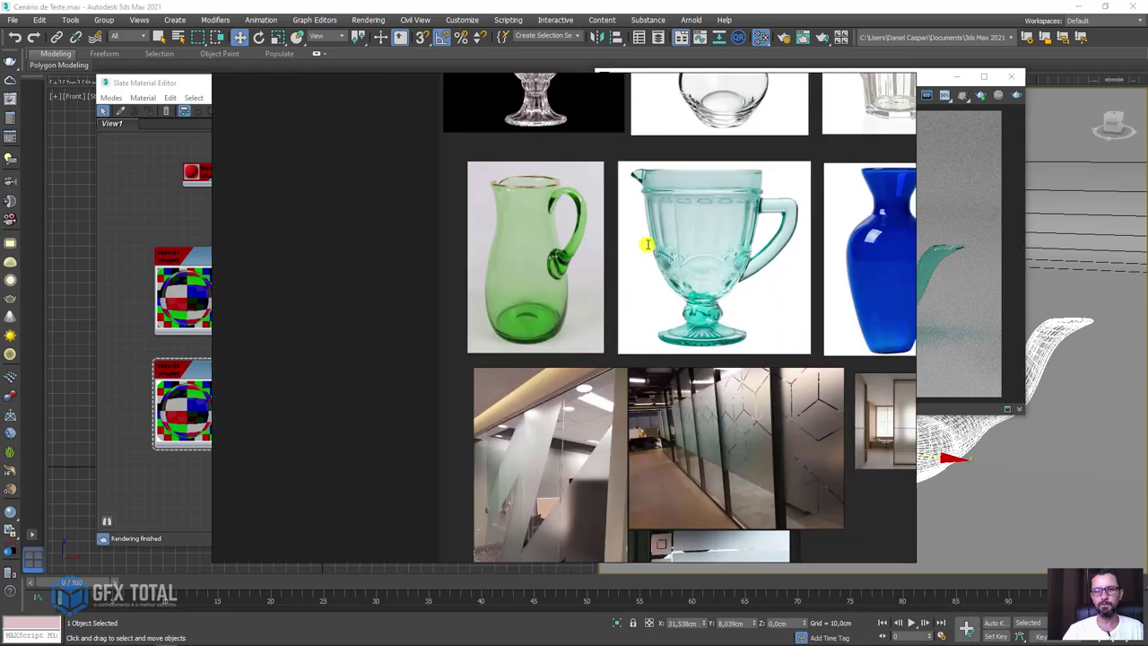
middle_click_drag(646, 241, 622, 189)
middle_click_drag(688, 529, 684, 287)
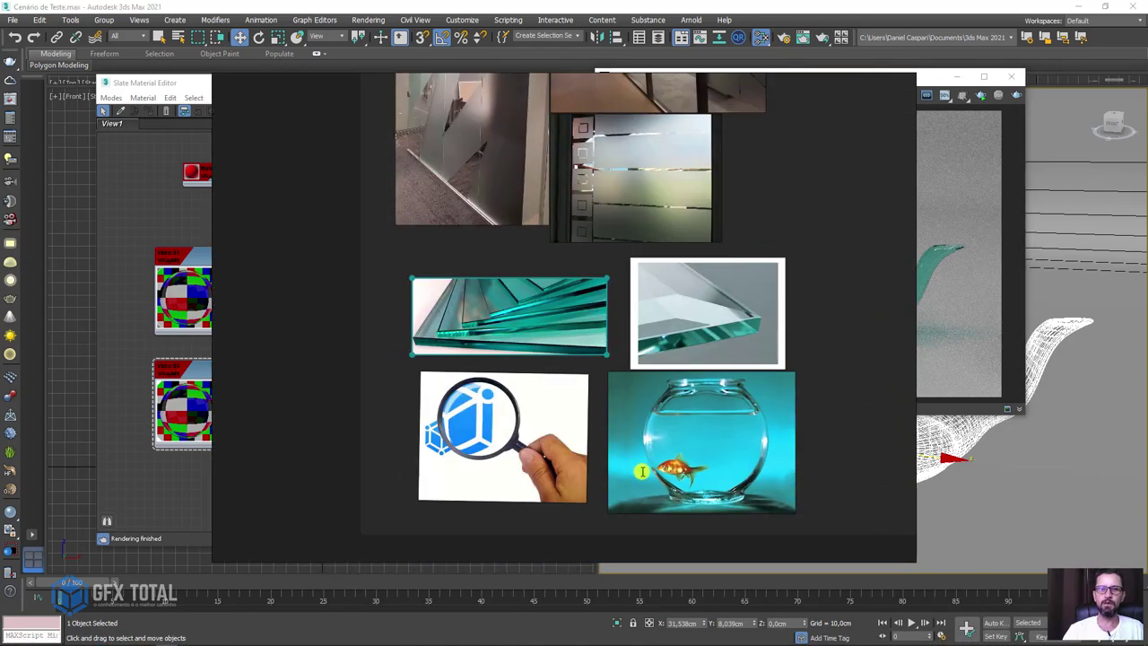
middle_click_drag(628, 476, 700, 266)
scroll(717, 269, "up", 3)
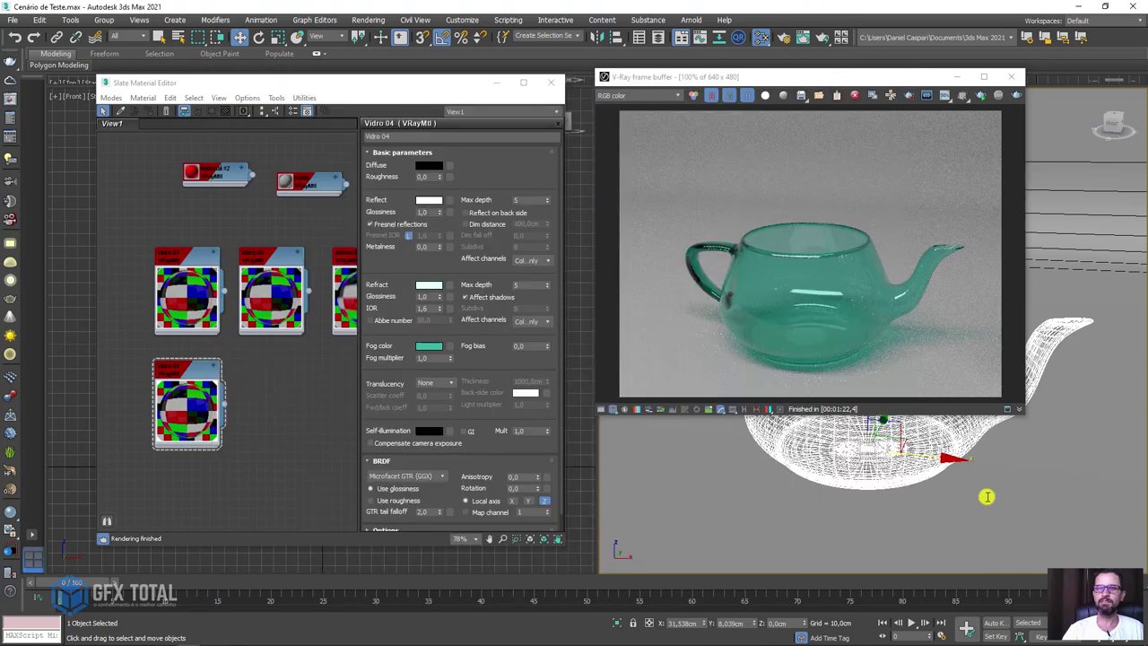
Select the small sphere and orbit in close to the glass discs and vase.
scroll(987, 497, "down", 3)
scroll(861, 467, "down", 2)
scroll(903, 477, "down", 2)
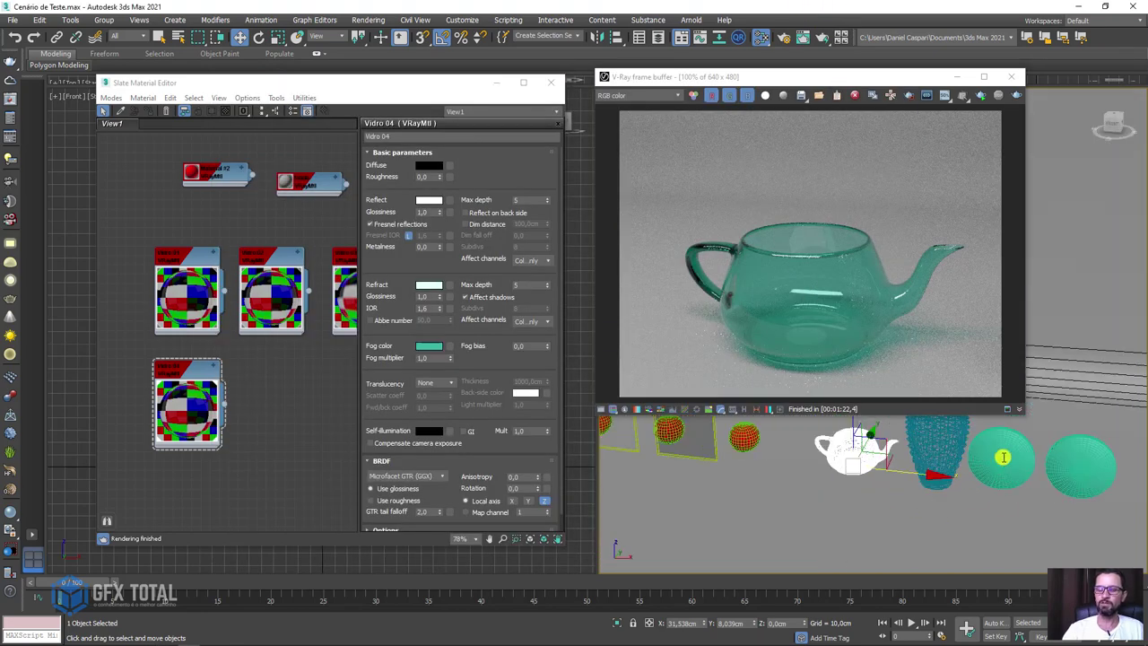
scroll(897, 471, "up", 5)
scroll(915, 493, "up", 1)
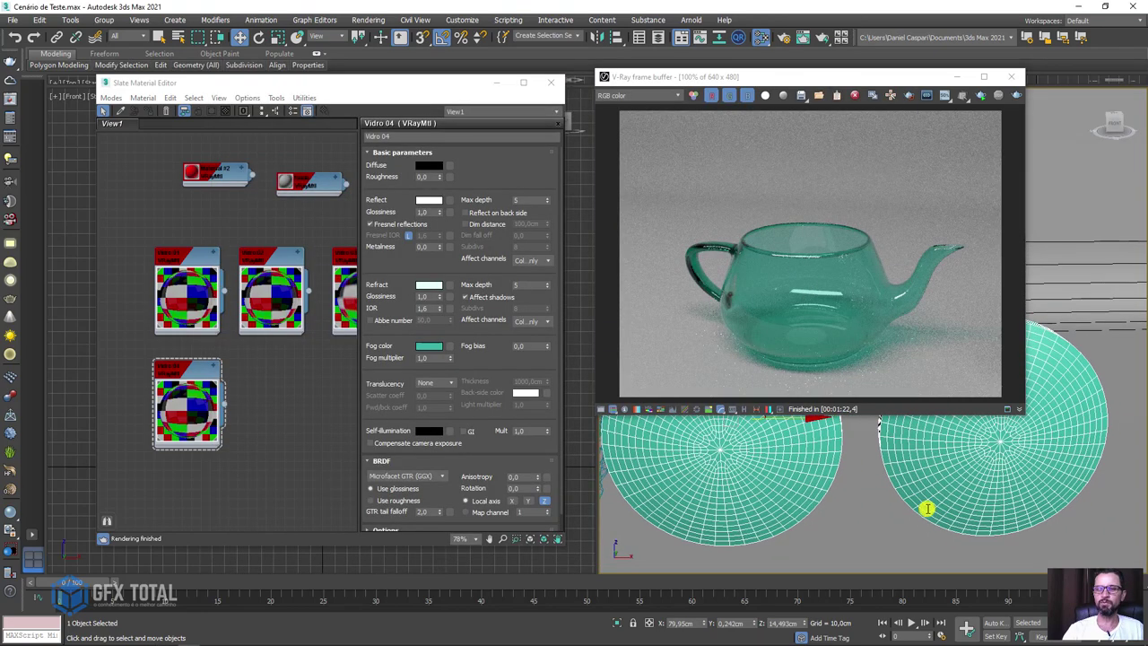
scroll(807, 503, "down", 3)
scroll(781, 494, "down", 1)
scroll(754, 480, "down", 2)
left_click(769, 480)
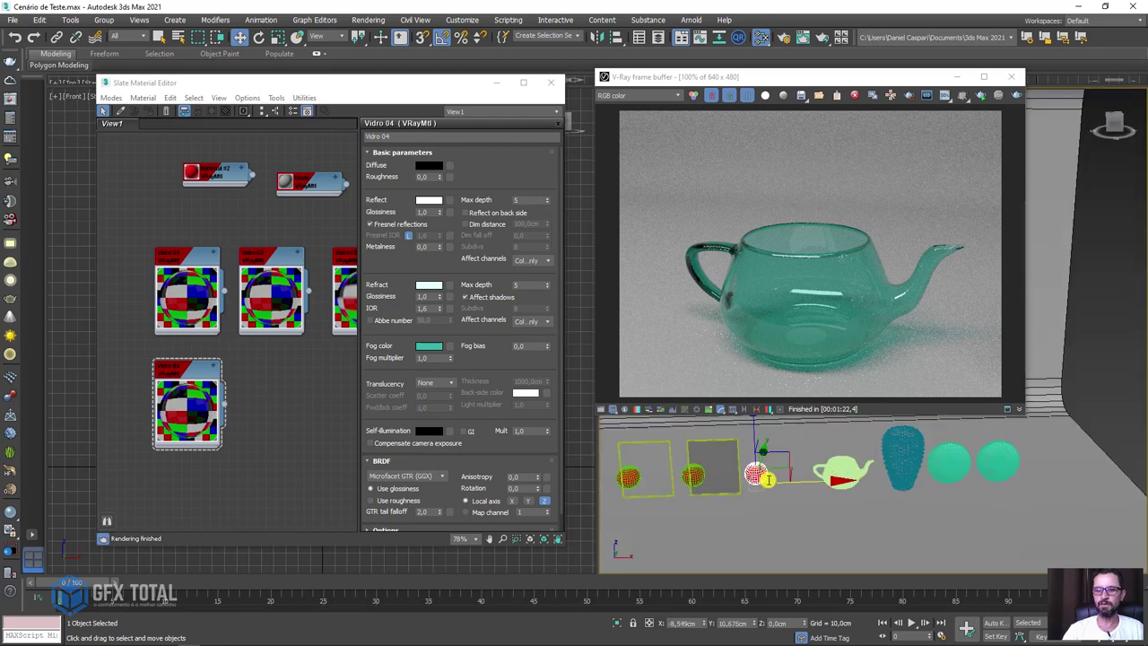
mouse_move(769, 480)
middle_mouse_down("alt")
mouse_move(928, 475)
mouse_move(830, 546)
mouse_move(922, 412)
mouse_move(934, 422)
mouse_move(928, 405)
mouse_move(939, 410)
mouse_move(882, 405)
middle_mouse_up("alt")
scroll(933, 354, "up", 3)
scroll(933, 391, "up", 2)
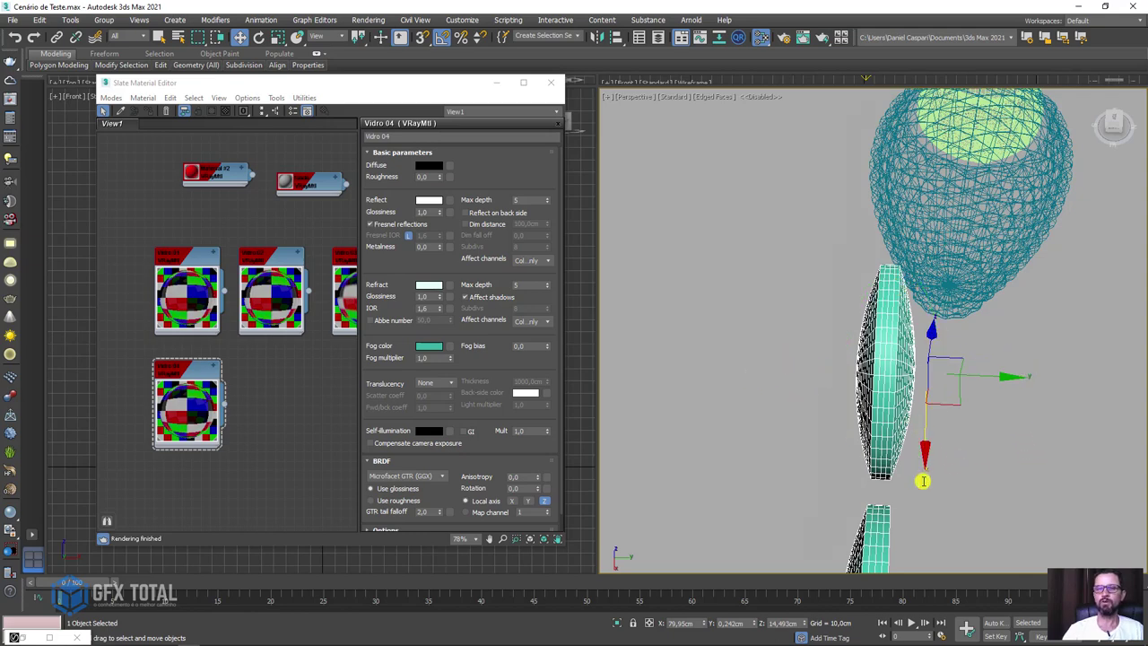
middle_click_drag(925, 479, 869, 327, "alt")
middle_click_drag(847, 392, 877, 313, "alt")
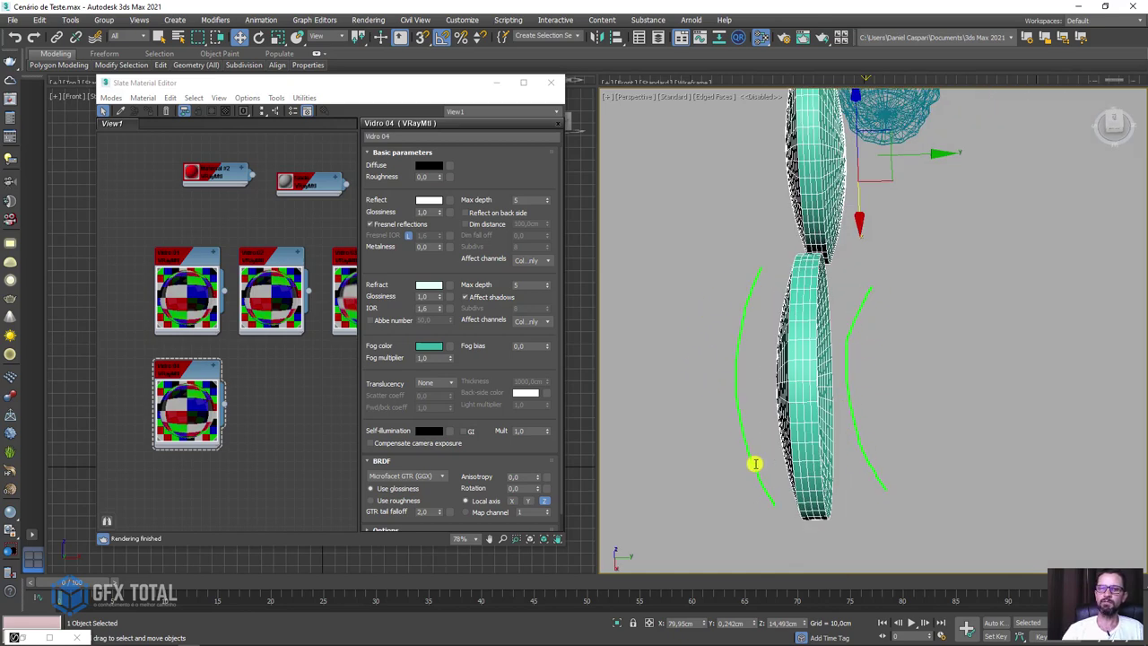
left_click_drag(698, 387, 625, 404)
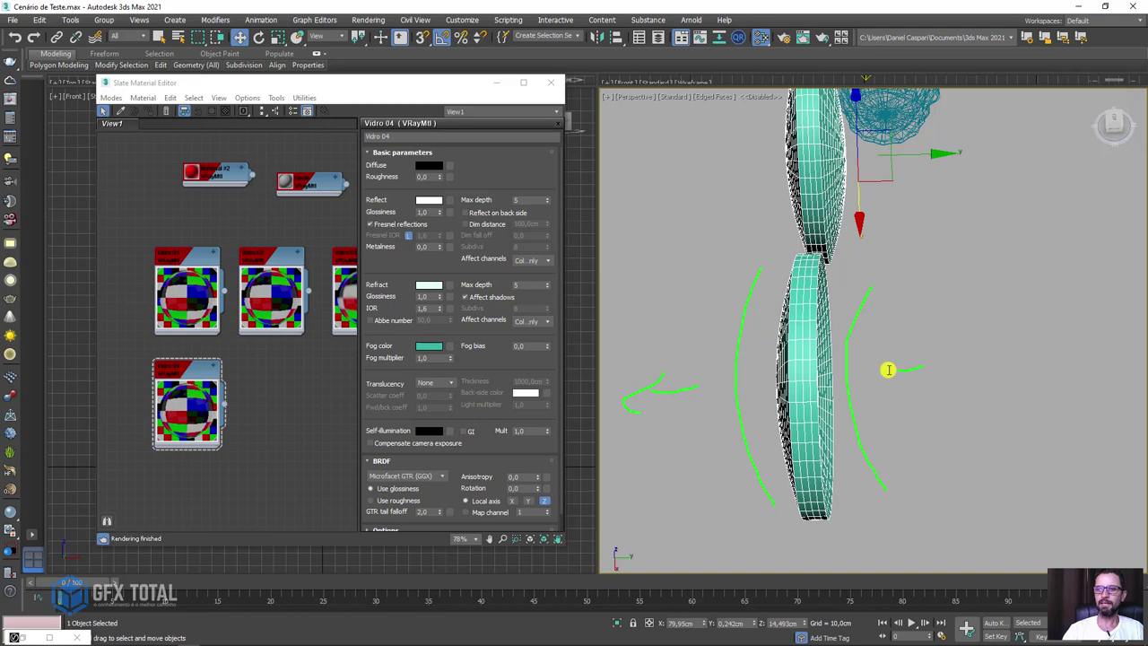
mouse_move(904, 331)
middle_mouse_down("alt")
mouse_move(687, 400)
mouse_move(700, 383)
middle_mouse_up("alt")
Clone the selected sphere along X as Sphere004.
left_click_drag(713, 344, 944, 366, "shift")
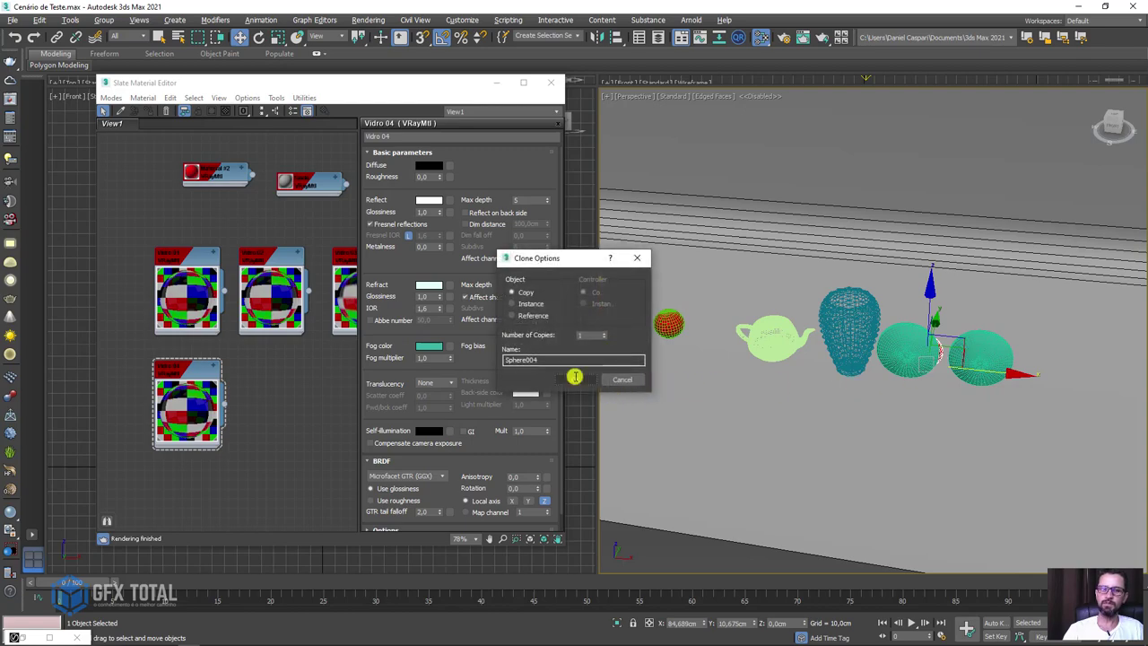
left_click(575, 380)
scroll(930, 371, "up", 2)
scroll(923, 354, "up", 2)
scroll(922, 354, "up", 2)
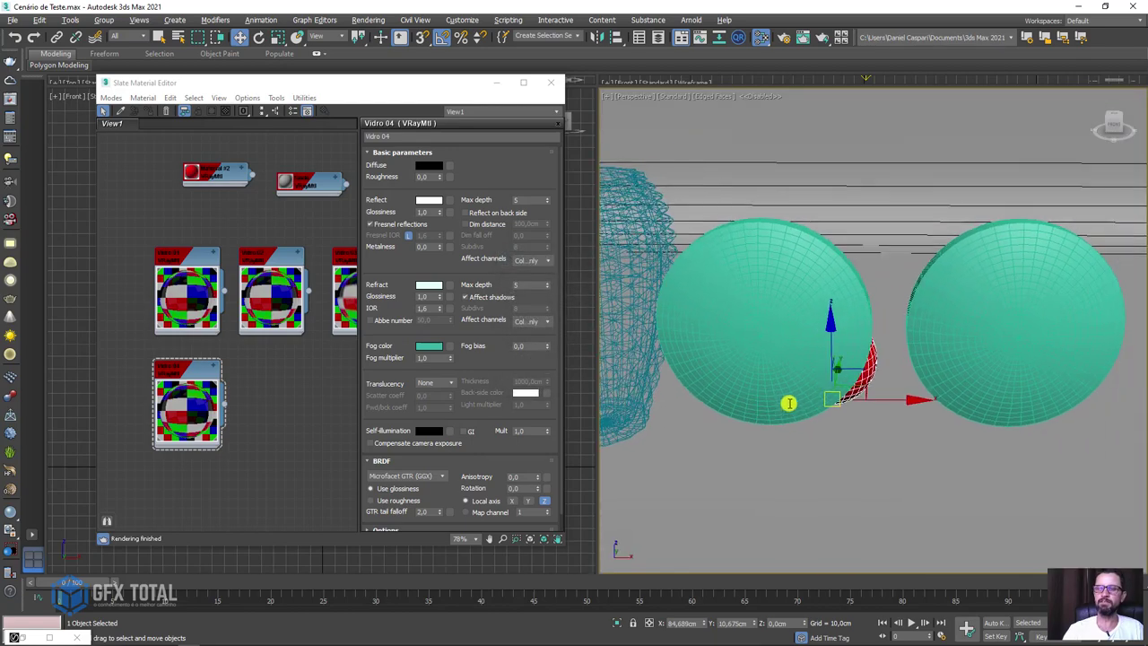
Render the scene with the teal spheres and open the Slate Material Editor.
left_click(822, 38)
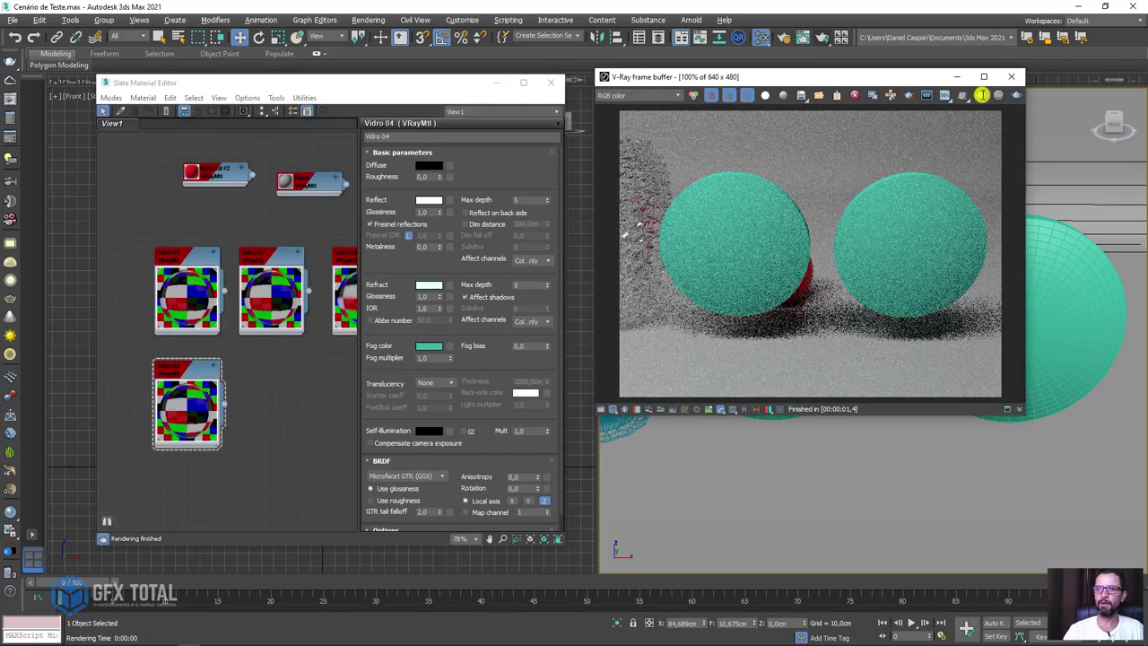
left_click(981, 94)
left_click(768, 37)
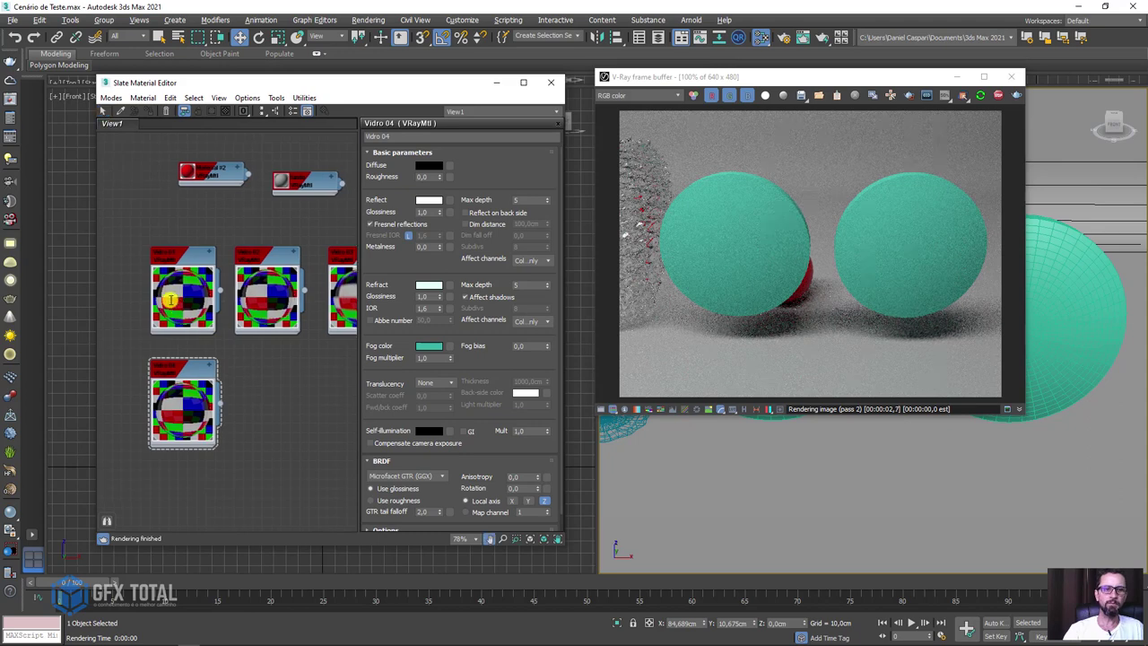
mouse_move(236, 335)
middle_mouse_down()
mouse_move(109, 249)
mouse_move(137, 222)
middle_mouse_up()
Add a new VRayMtl, rename it vidro 05, and assign it to the selected spheres.
left_click_drag(162, 200, 274, 311, "shift")
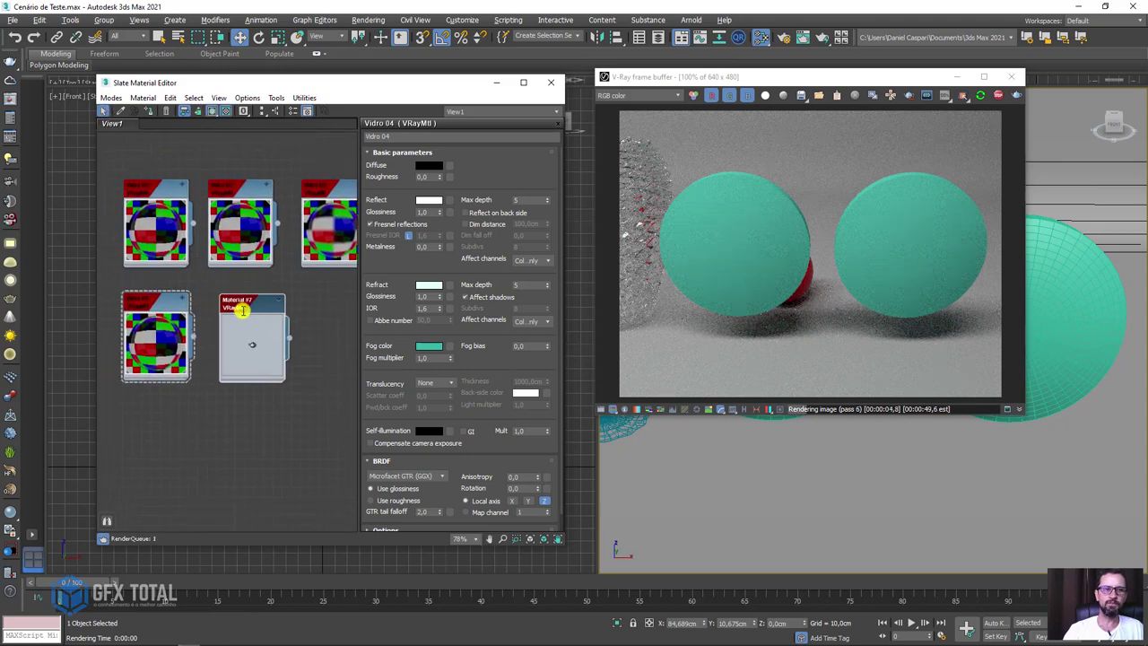
left_click(245, 302)
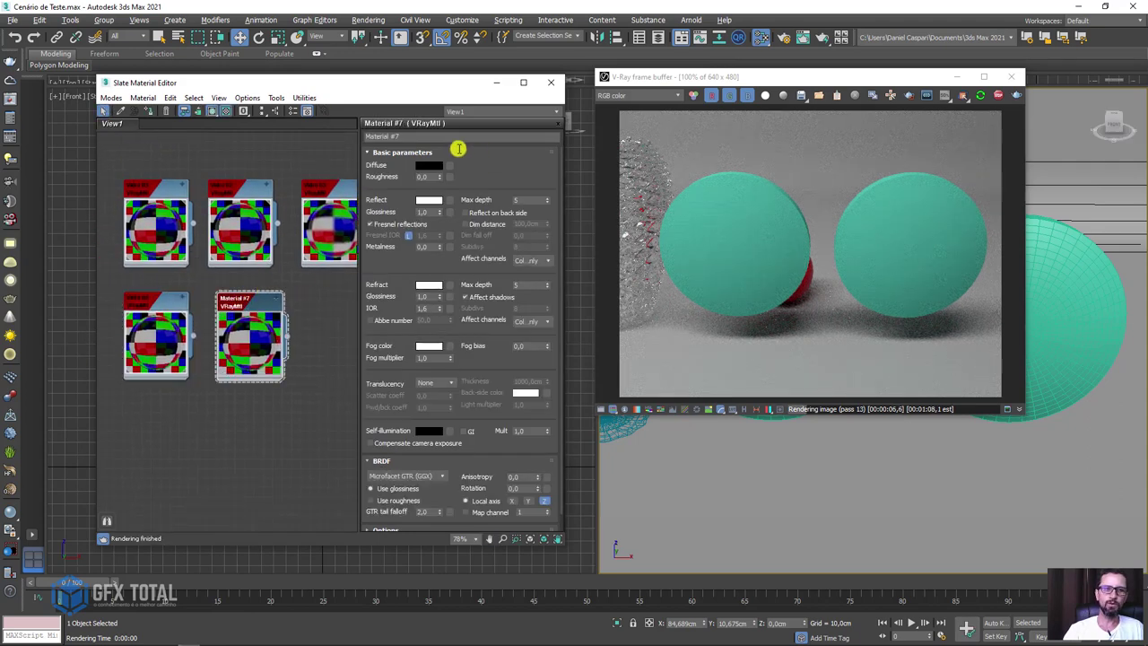
left_click_drag(402, 136, 346, 134)
type("vidro 05")
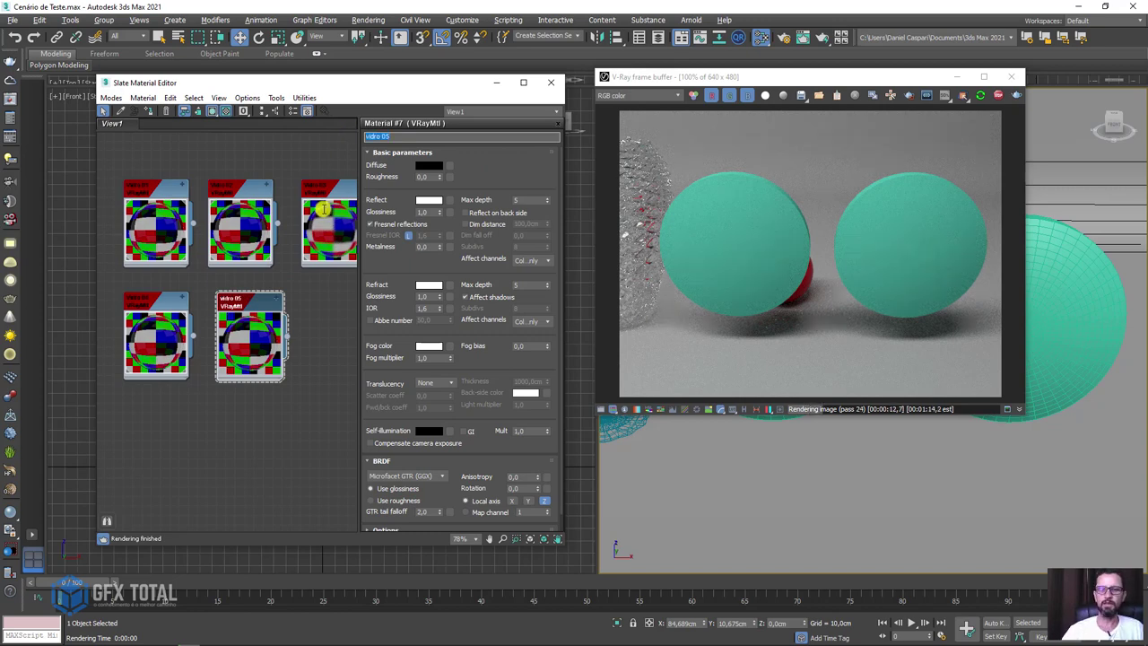
right_click(260, 302)
left_click(299, 318)
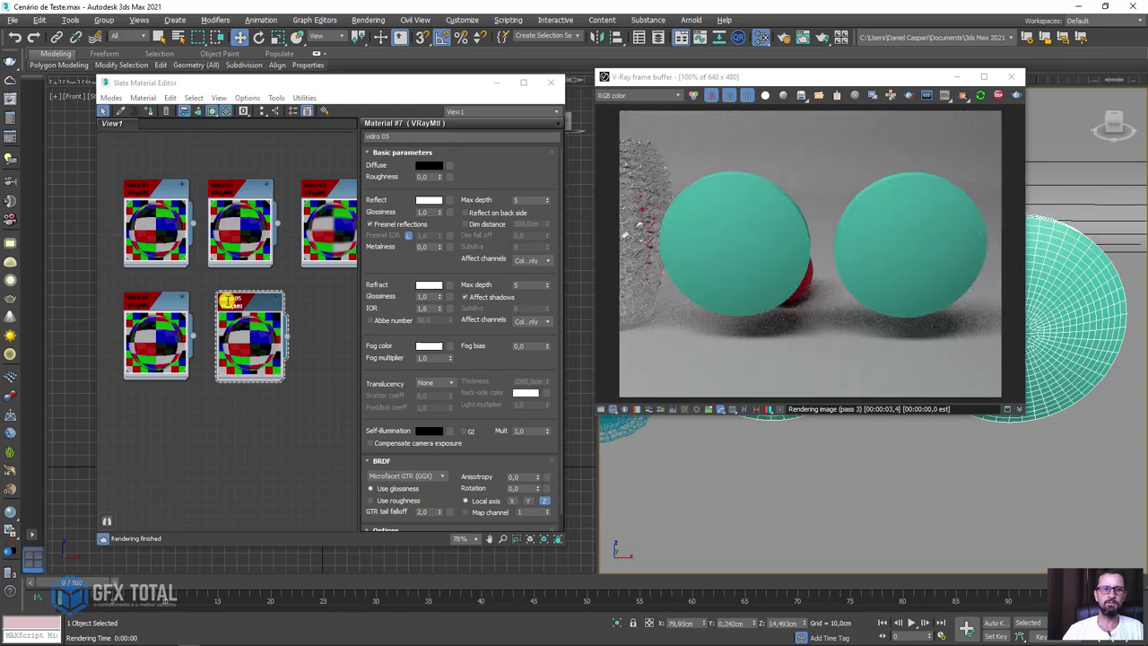
right_click(240, 304)
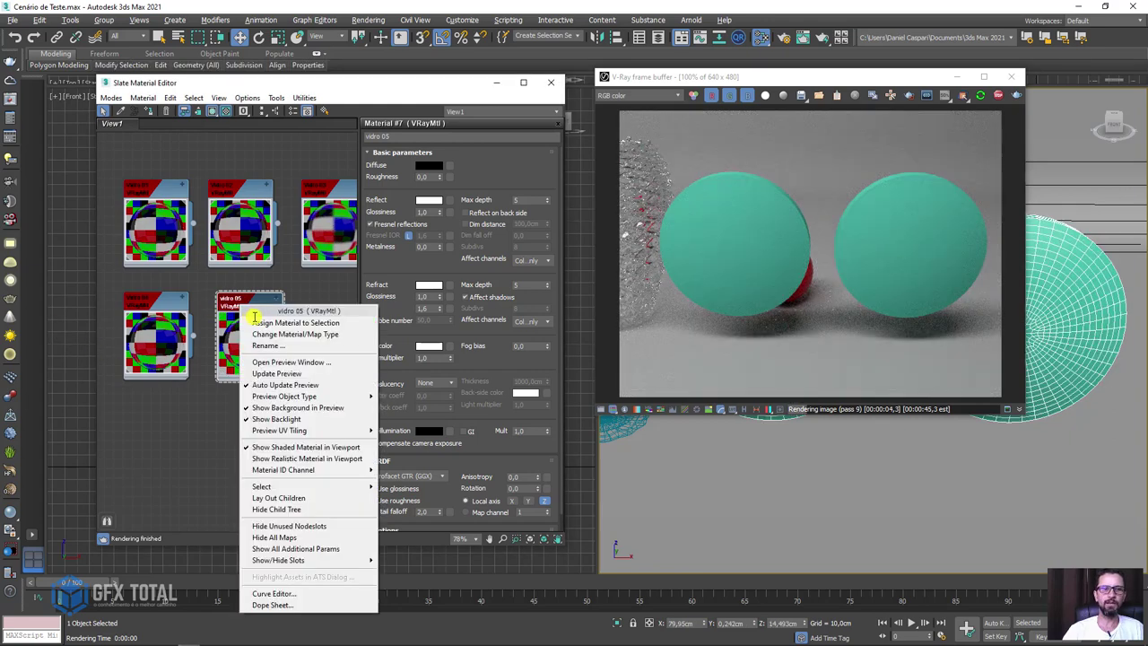
left_click(269, 322)
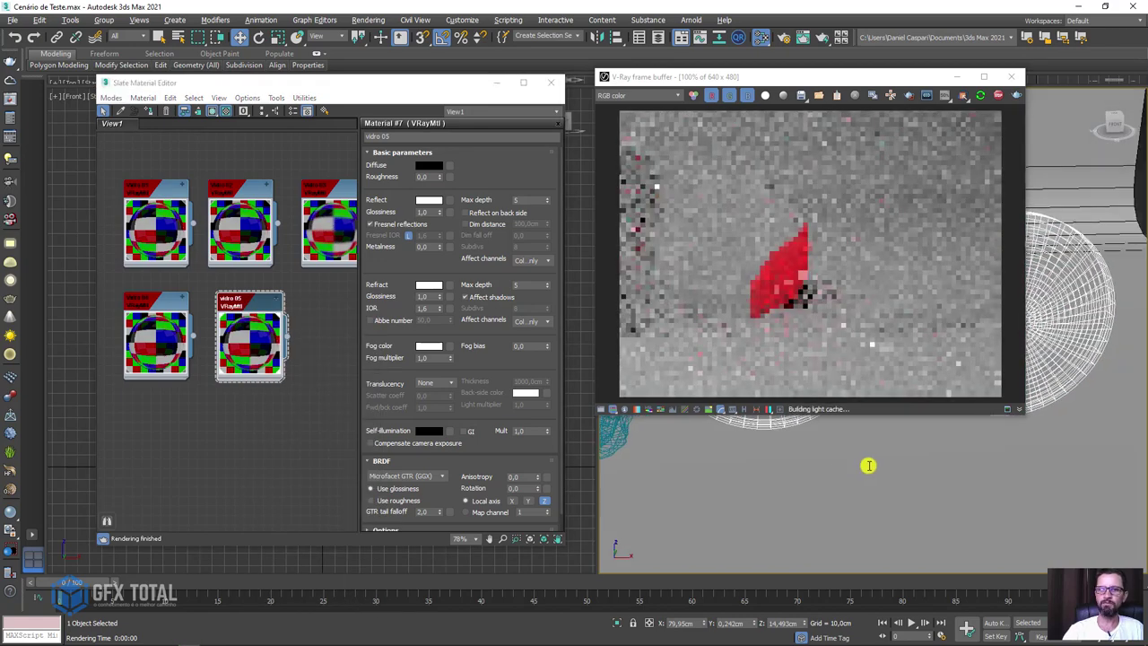
Move Sphere004 along X beyond the glass discs and view its fresh render.
mouse_move(868, 466)
middle_mouse_down("alt")
mouse_move(838, 461)
mouse_move(882, 512)
mouse_move(864, 413)
middle_mouse_up("alt")
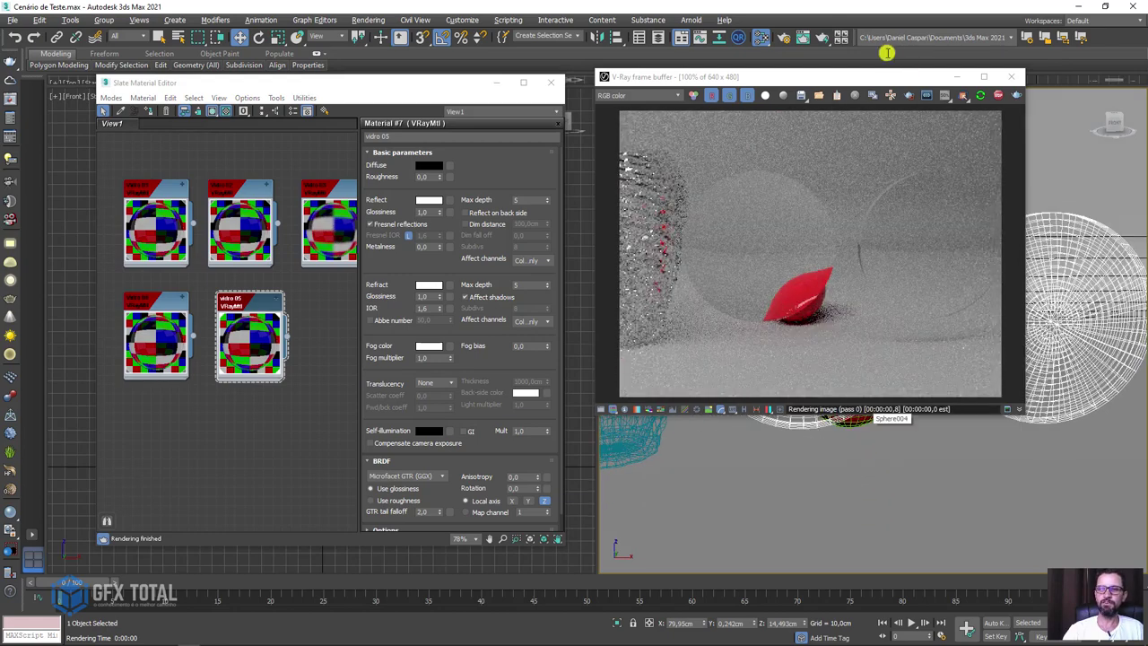
left_click_drag(868, 77, 460, 70)
mouse_move(915, 420)
left_mouse_down()
mouse_move(835, 417)
mouse_move(1103, 422)
left_mouse_up()
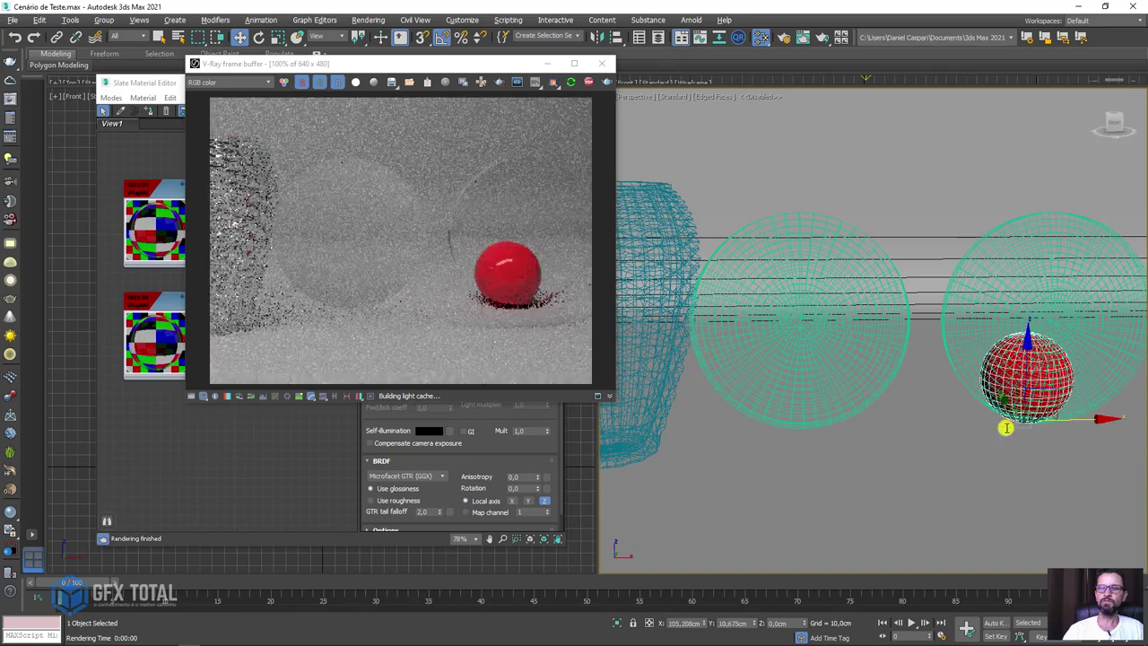
mouse_move(1007, 428)
middle_mouse_down("alt")
mouse_move(938, 441)
mouse_move(927, 416)
mouse_move(960, 413)
middle_mouse_up("alt")
left_click_drag(477, 66, 387, 83)
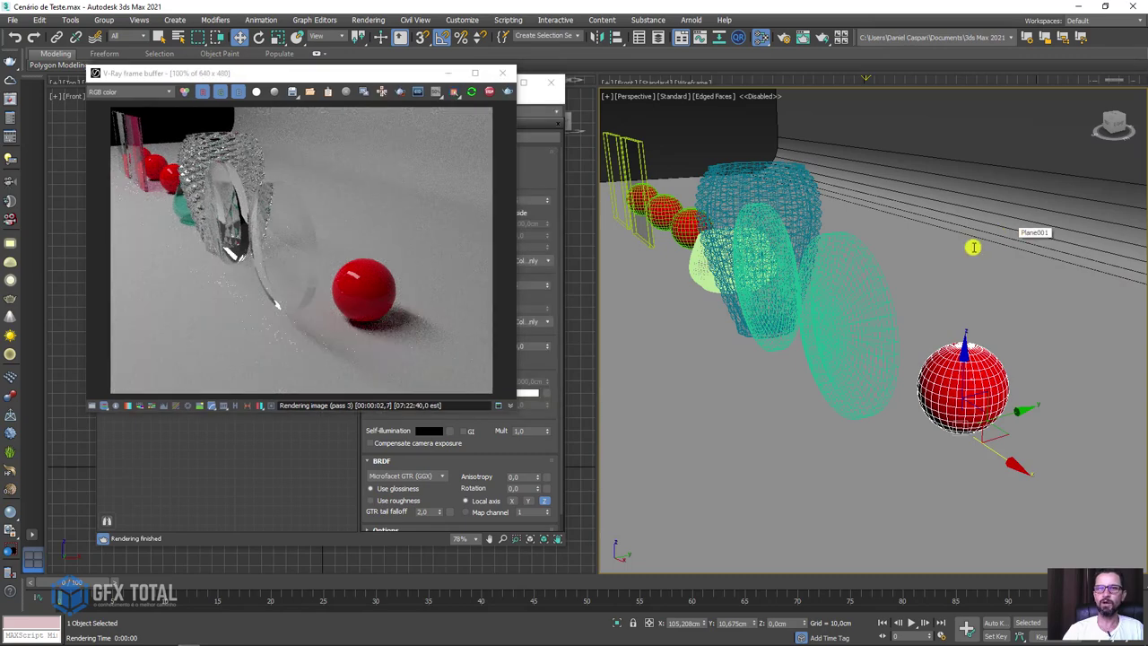
Switch the viewport to Clay shading and orbit in around the selected sphere.
left_click(715, 96)
left_click(758, 153)
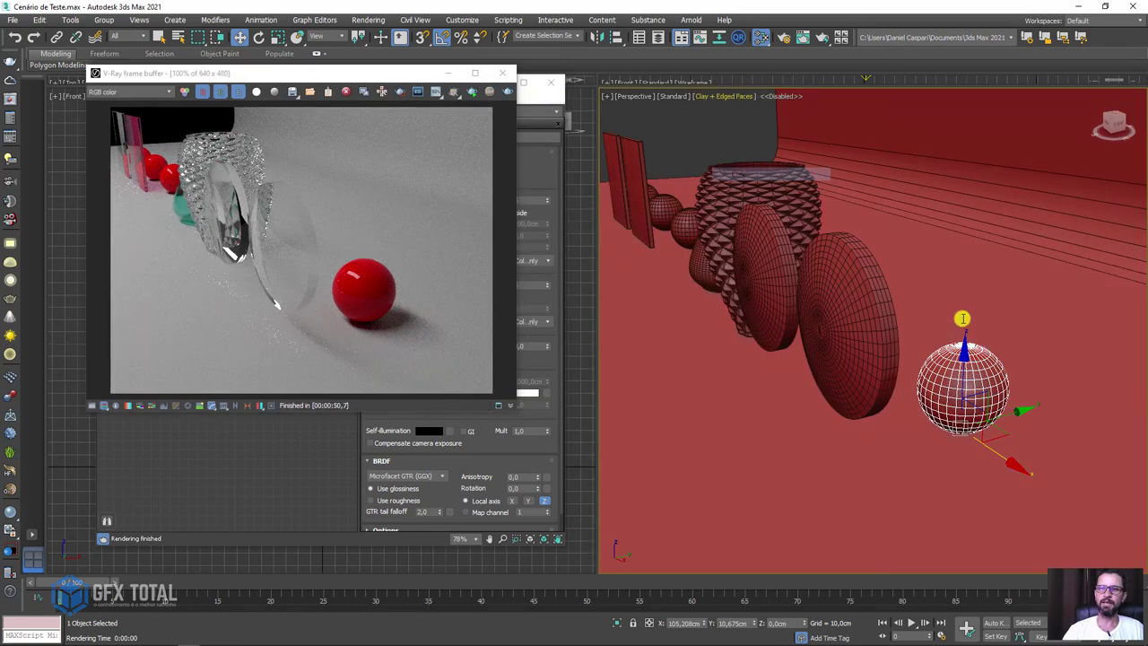
middle_click_drag(758, 152, 902, 268, "alt")
scroll(902, 268, "up", 2)
scroll(941, 269, "up", 3)
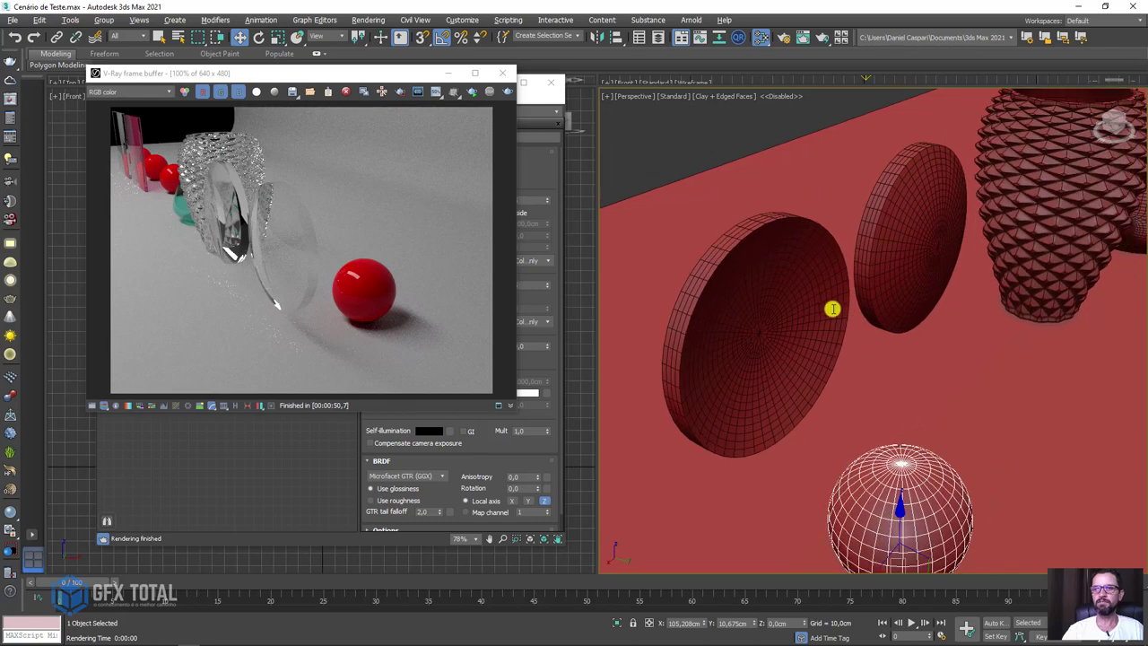
Select the front pair of discs and orbit and pan to frame the two spheres.
left_click(798, 307)
middle_click_drag(727, 341, 829, 293, "alt")
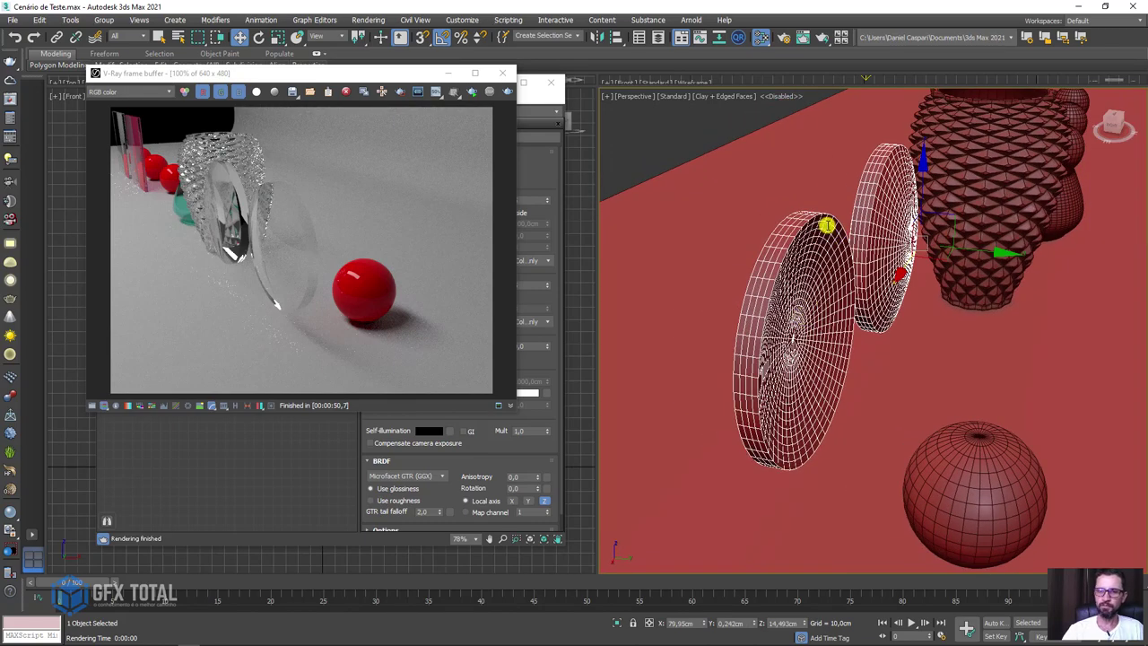
left_click(828, 224)
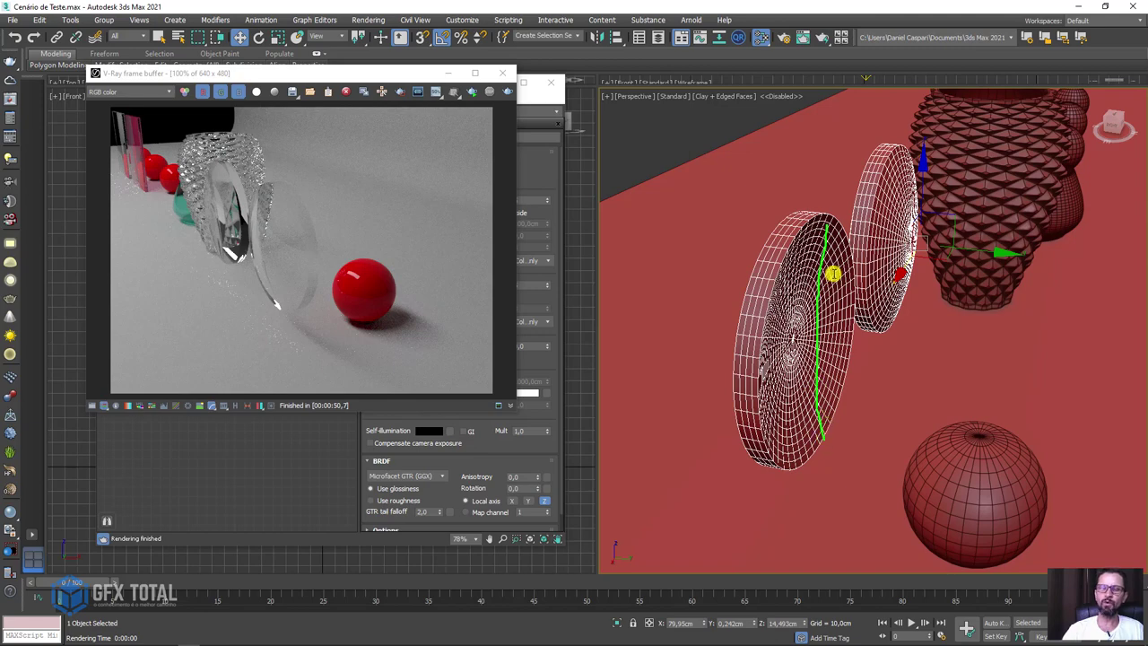
middle_click_drag(759, 300, 818, 305, "alt")
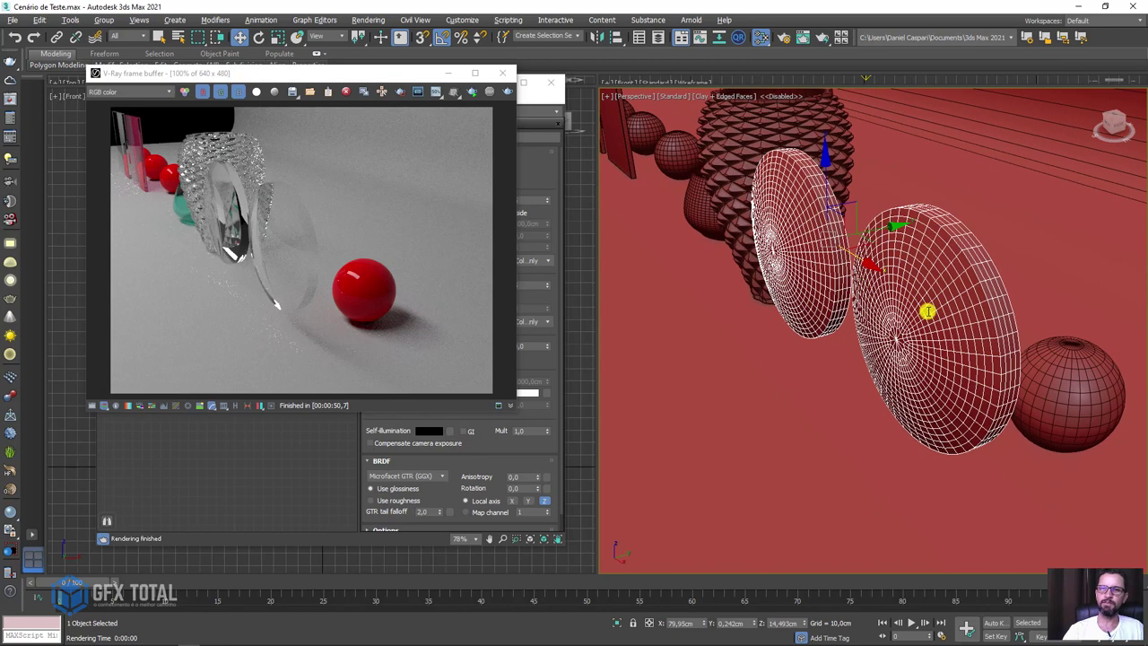
mouse_move(769, 356)
middle_mouse_down("alt")
mouse_move(925, 335)
mouse_move(806, 289)
middle_mouse_up("alt")
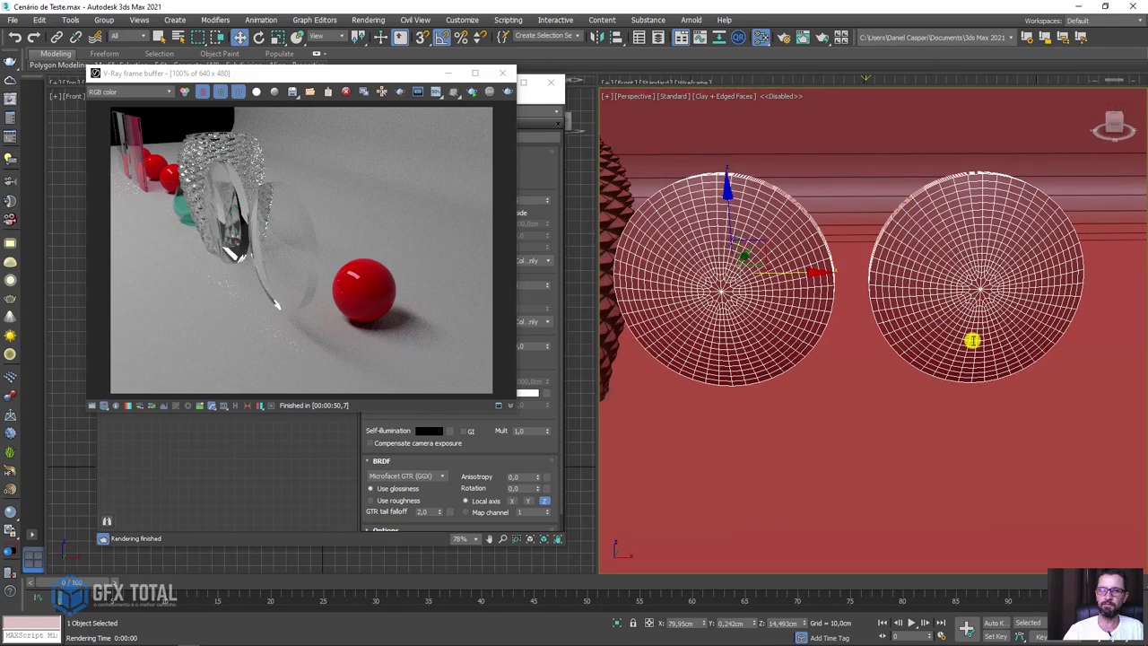
middle_click_drag(973, 340, 986, 361)
Restart the interactive render and lift the red sphere up inside the right glass sphere.
left_click(471, 94)
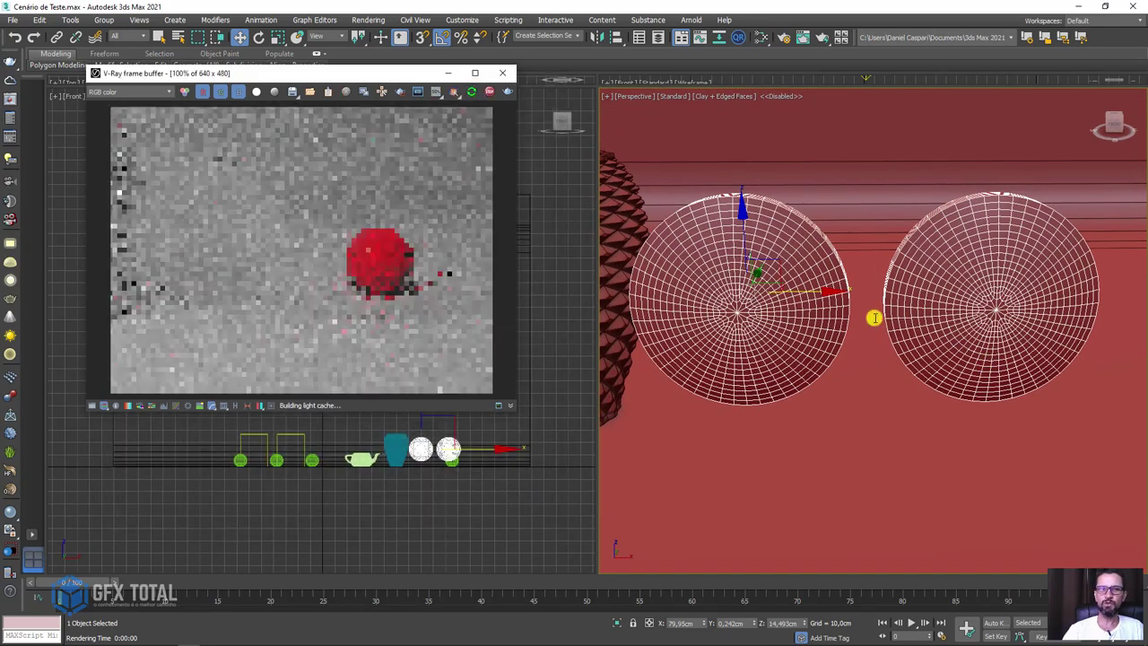
middle_click_drag(941, 405, 931, 383, "alt")
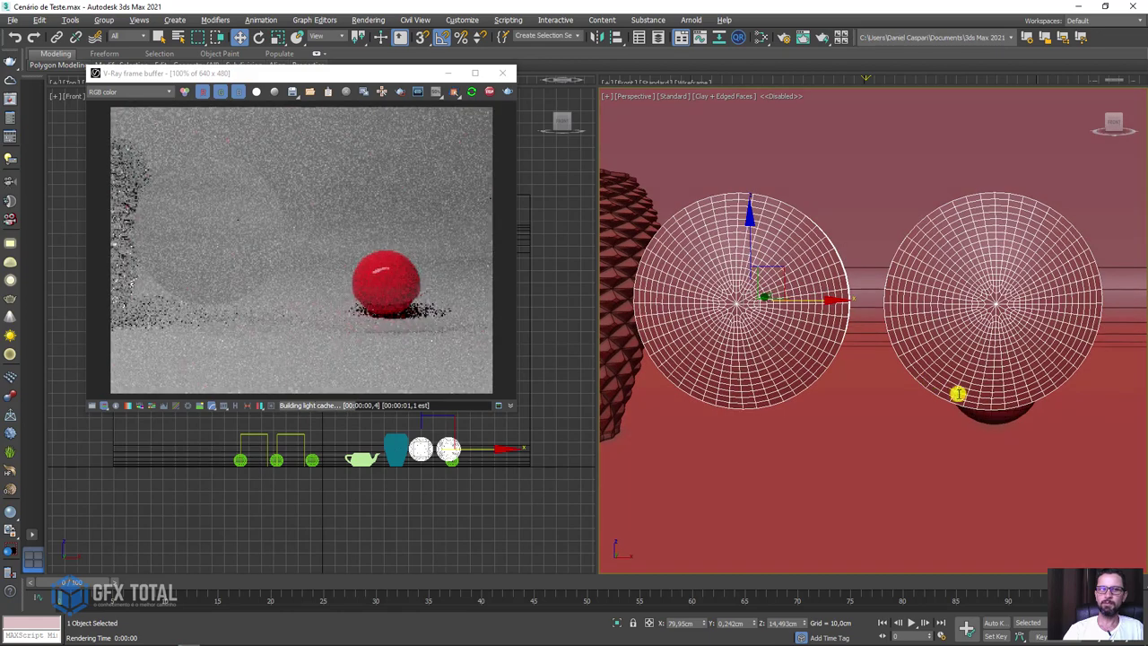
left_click(994, 410)
mouse_move(1021, 391)
left_mouse_down()
mouse_move(1012, 303)
mouse_move(925, 321)
mouse_move(820, 310)
mouse_move(744, 326)
mouse_move(852, 326)
mouse_move(795, 329)
left_mouse_up()
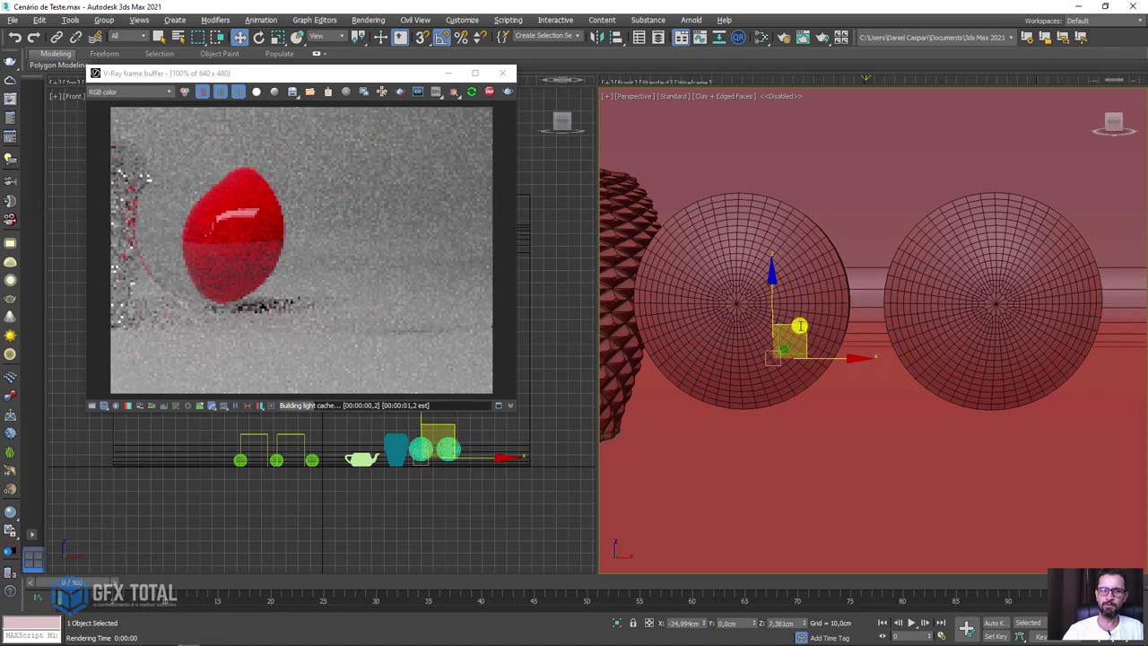
In the Slate Material Editor, move it aside and select vidro 05's Refract IOR value.
left_click(749, 40)
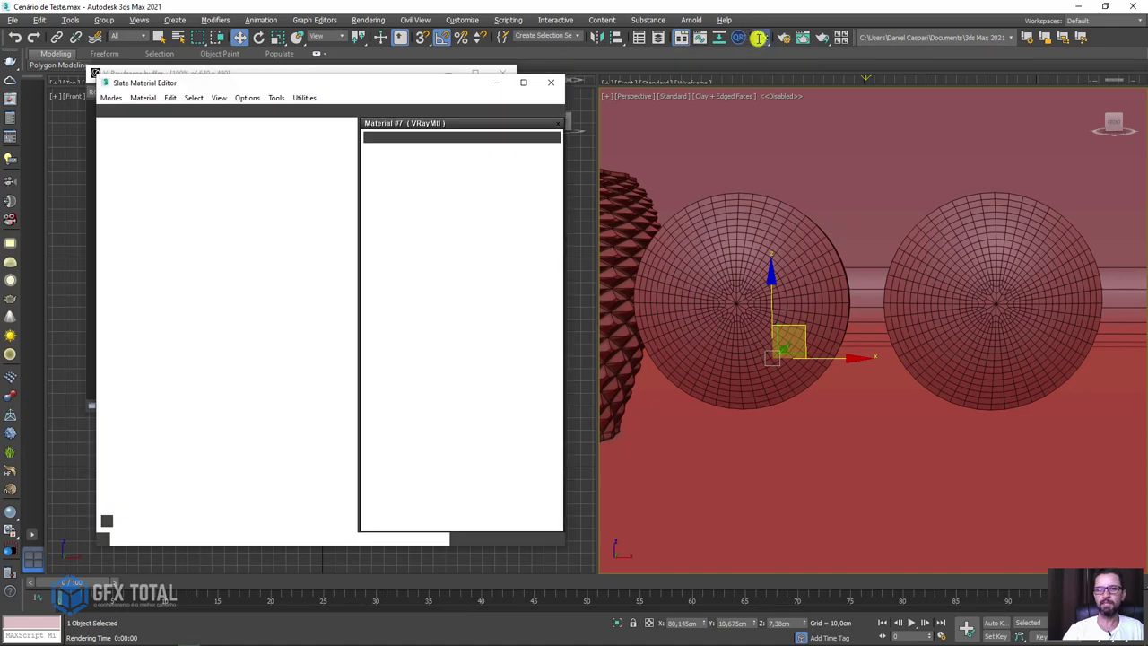
mouse_move(341, 88)
left_mouse_down()
mouse_move(505, 126)
mouse_move(911, 70)
left_mouse_up()
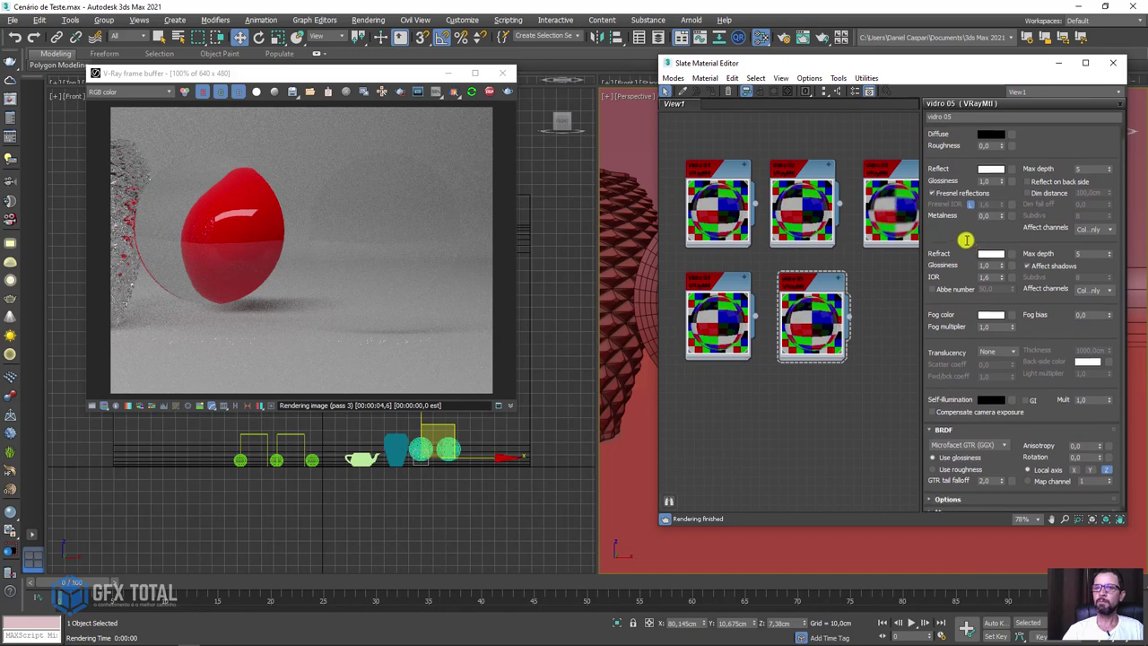
scroll(966, 224, "down", 1)
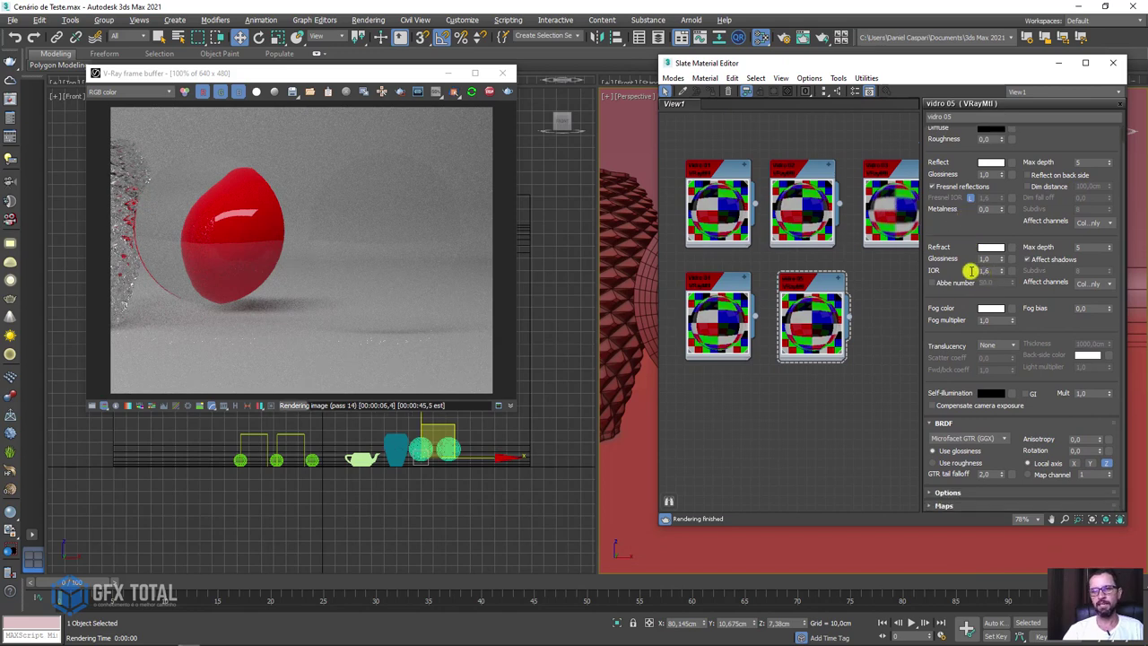
left_click_drag(931, 266, 1020, 275)
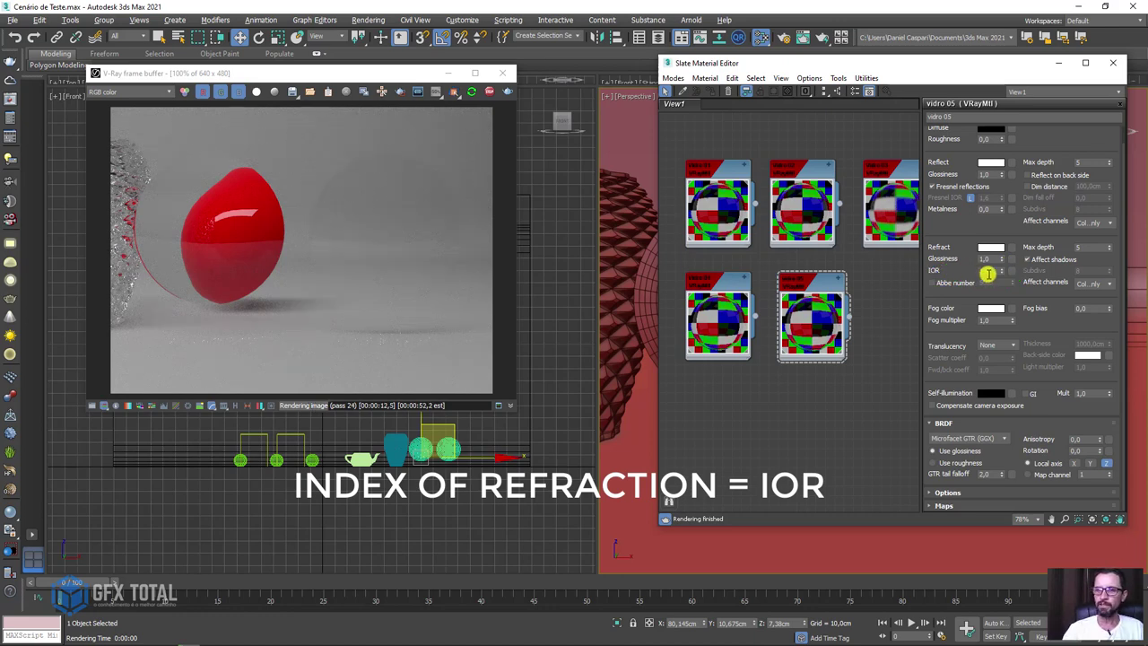
double_click(991, 269)
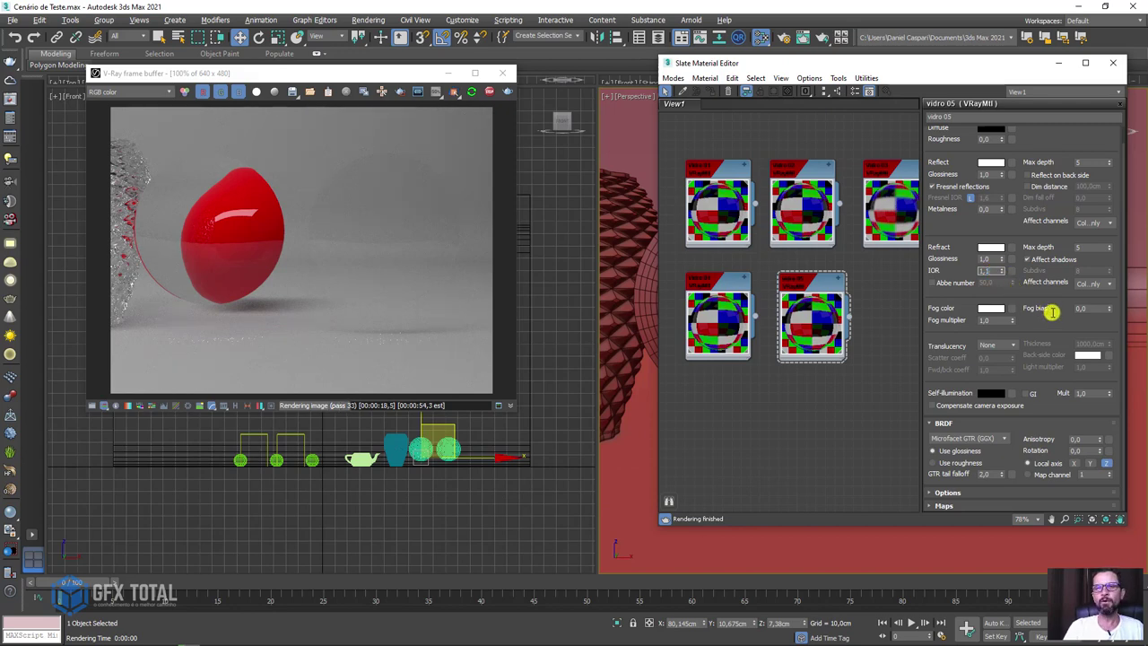
Try Refract IOR values 1,0, 1,2, 1,5, 1,8, 2,0 and 25, then settle on 1,4.
key("Return")
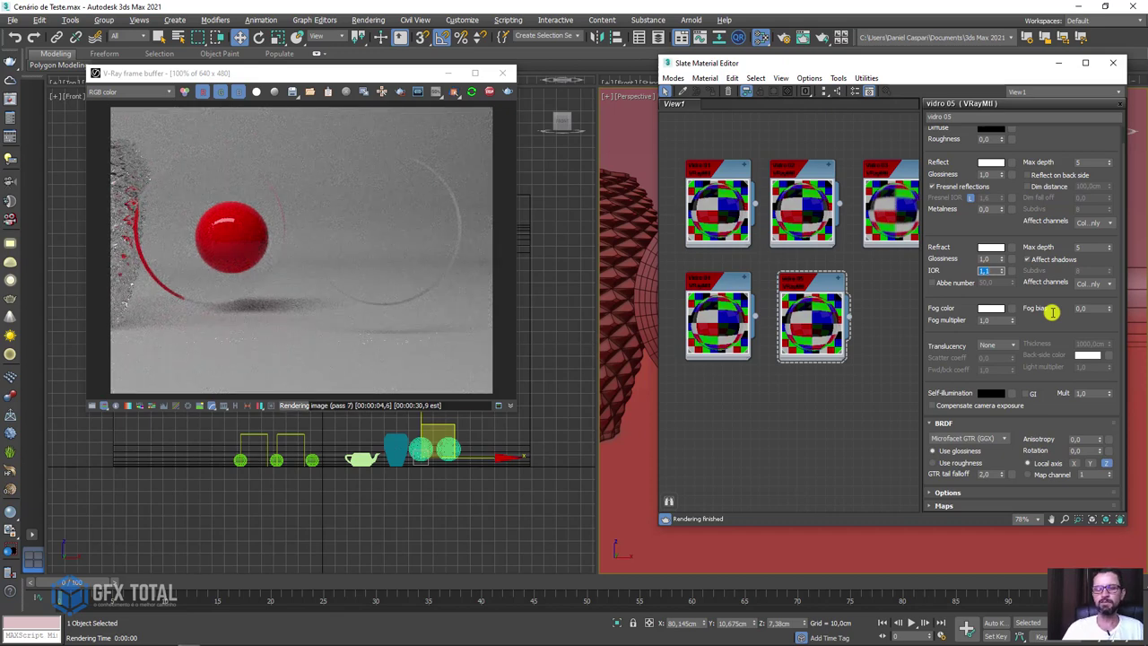
type("2")
key("Return")
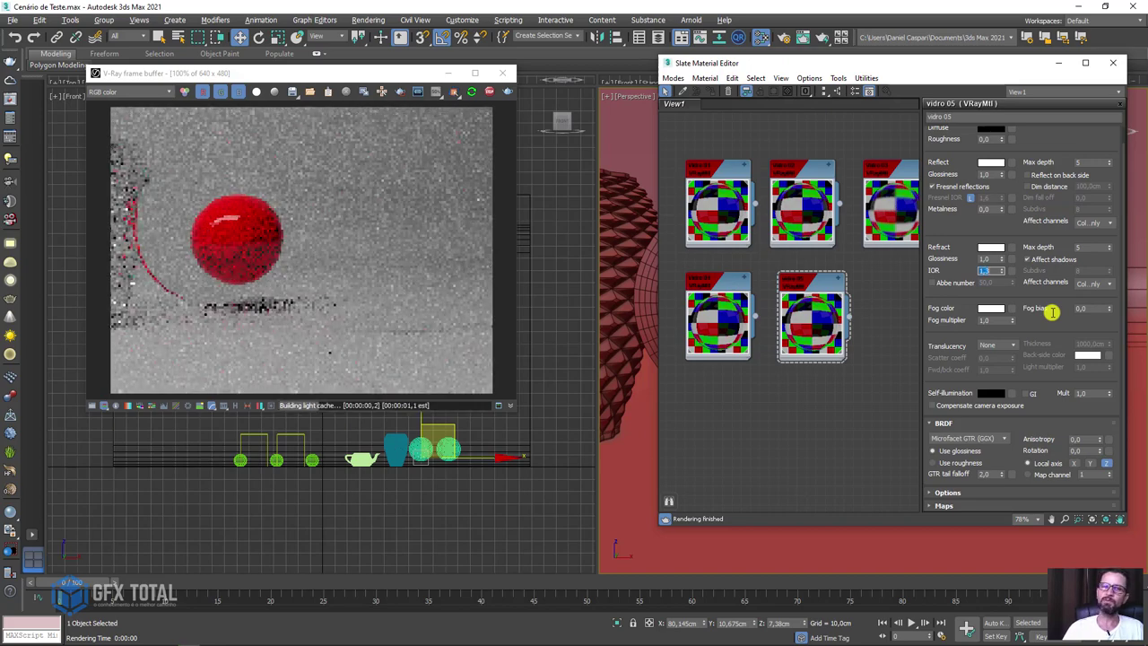
type("5")
key("Return")
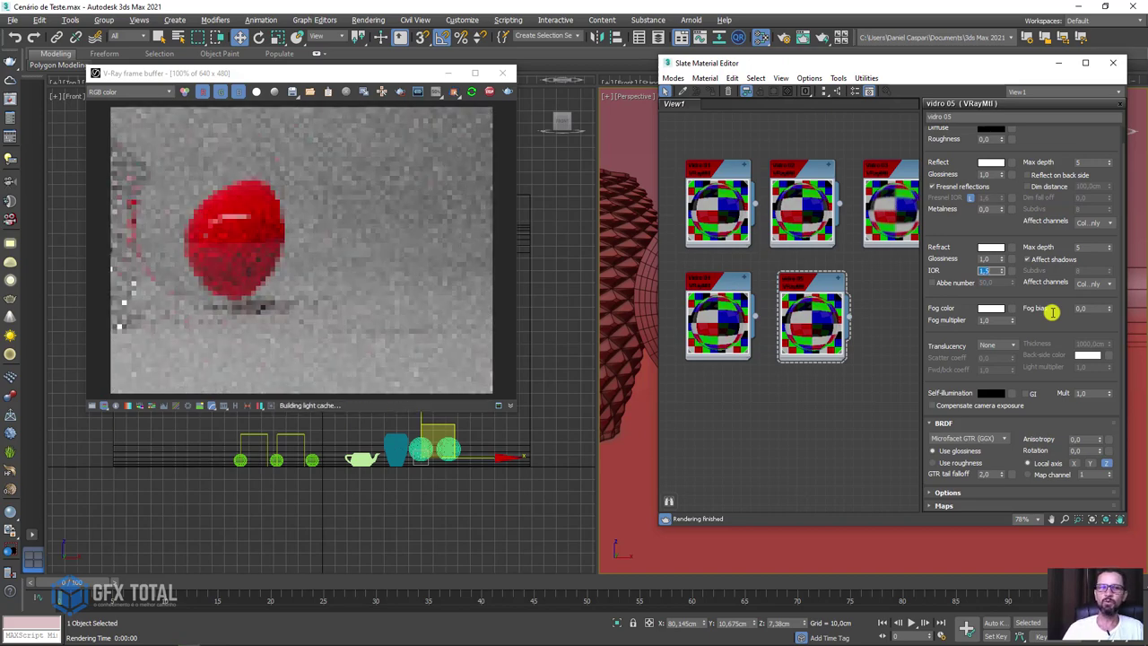
type("8")
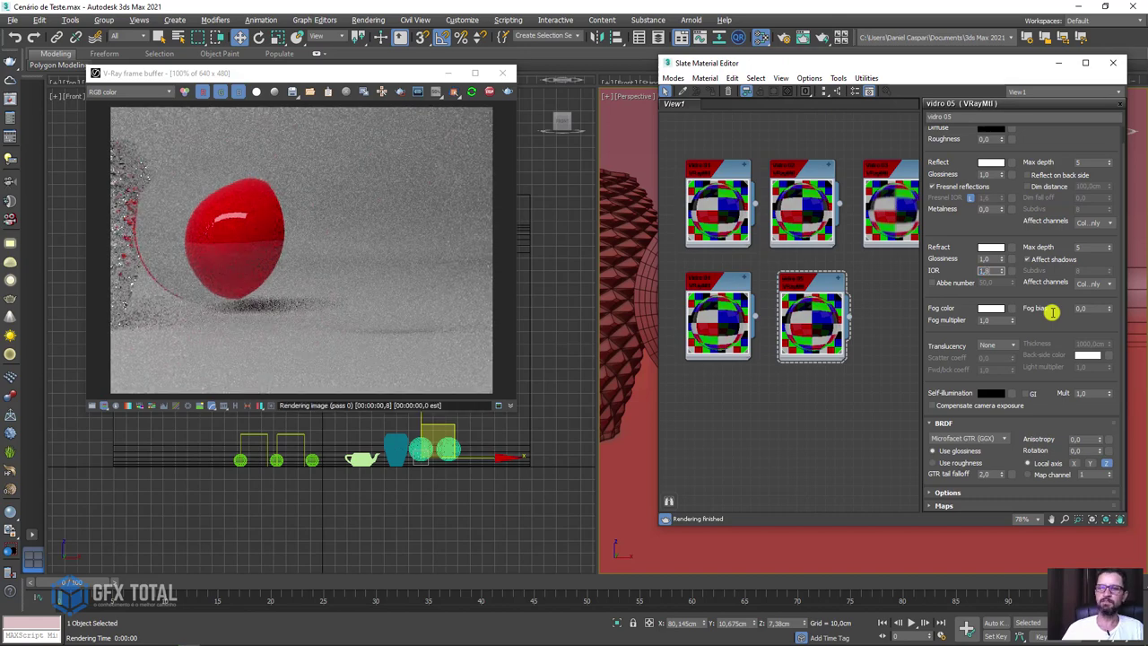
key("Return")
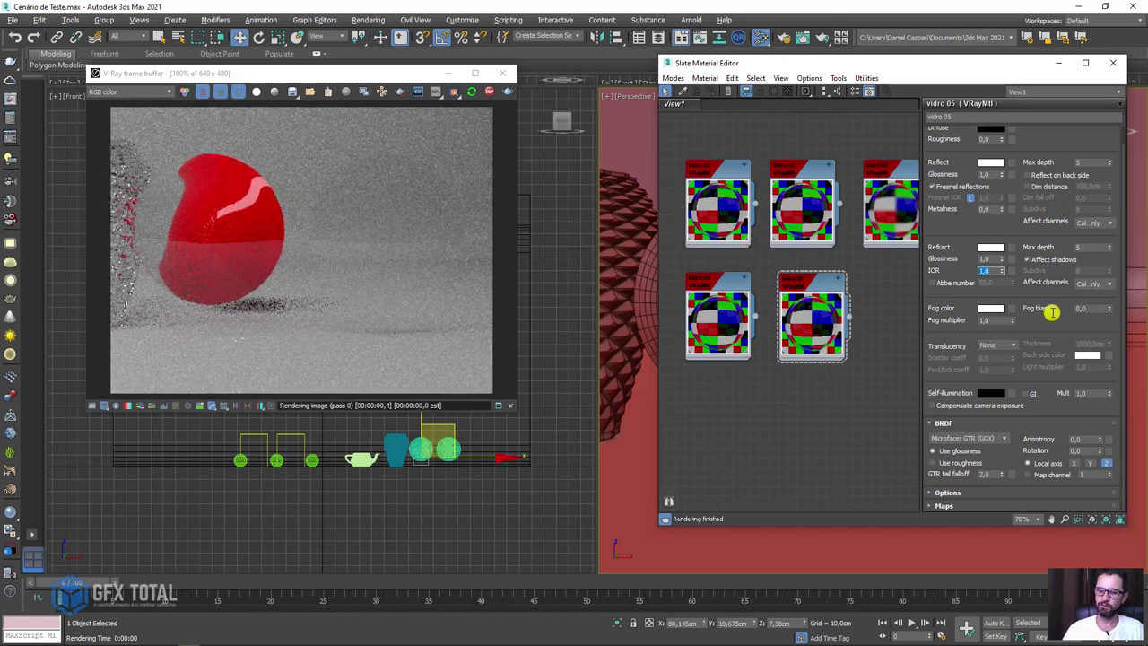
type("2")
key("Return")
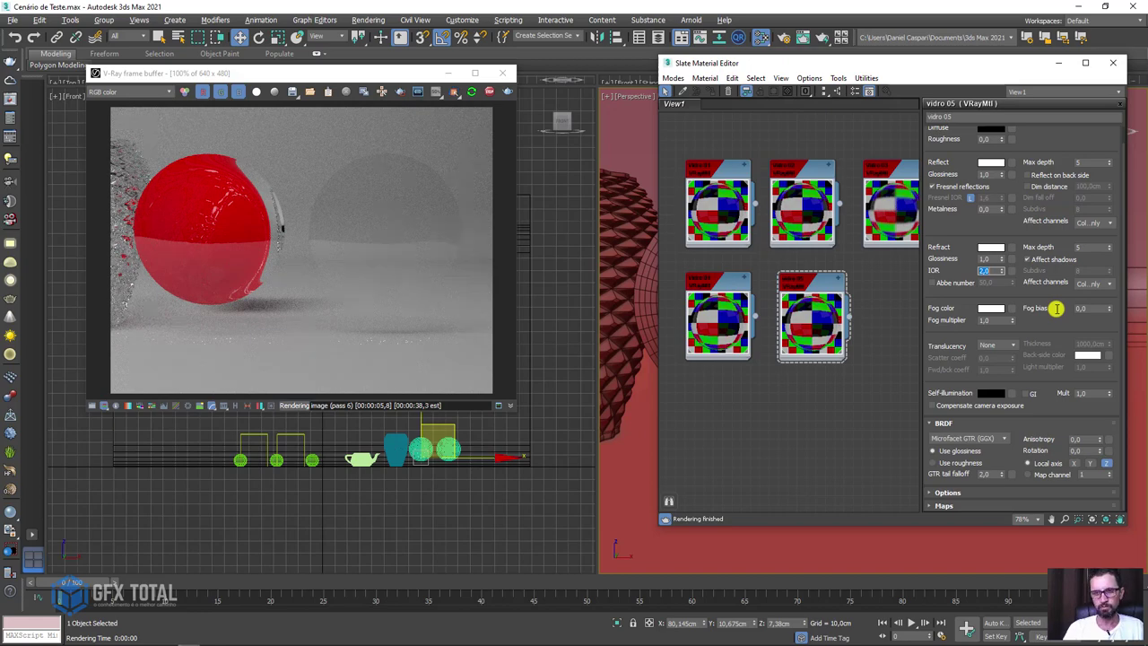
type("1")
key("Return")
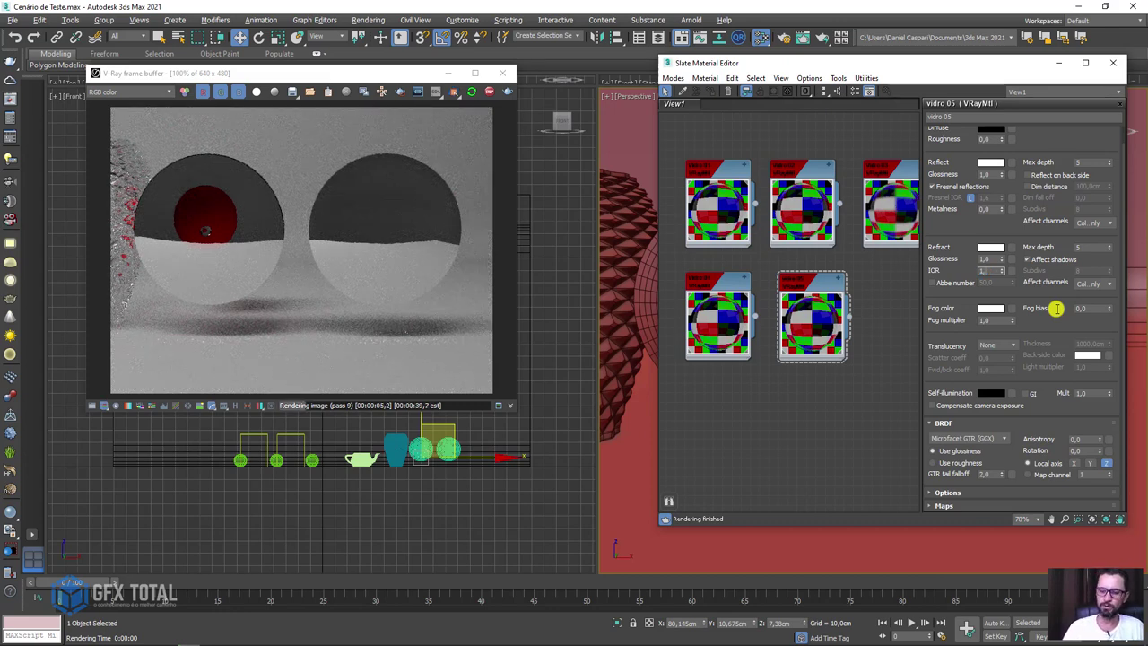
type("4")
key("Return")
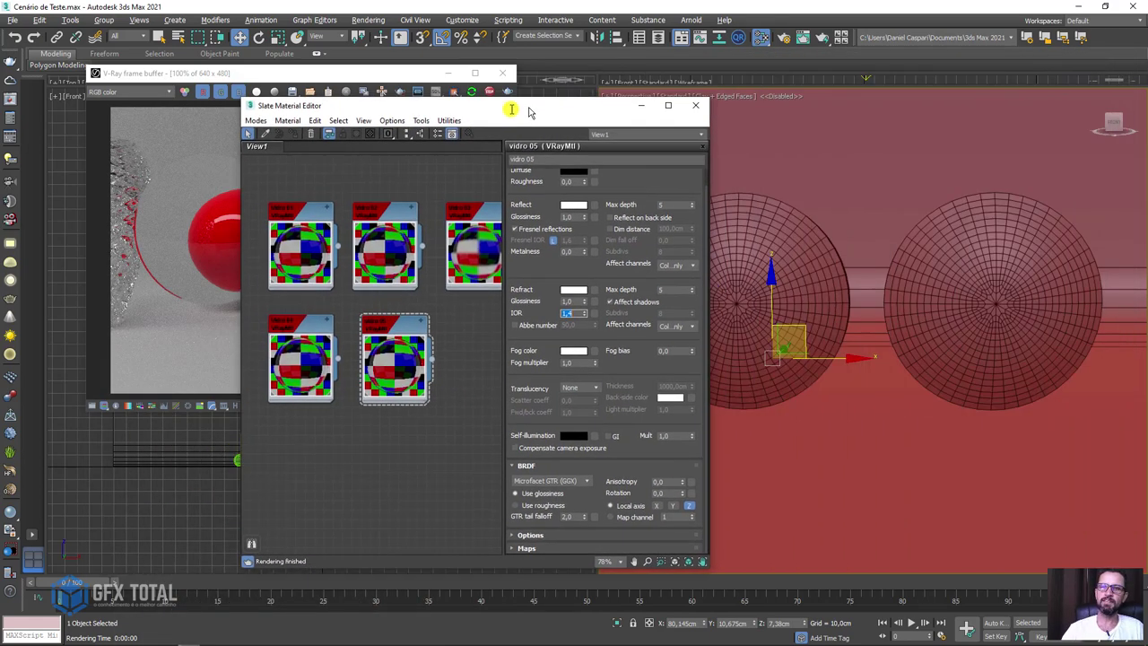
Move the Material Editor aside and slide the small red sphere into the right glass sphere.
left_click_drag(950, 64, 501, 107)
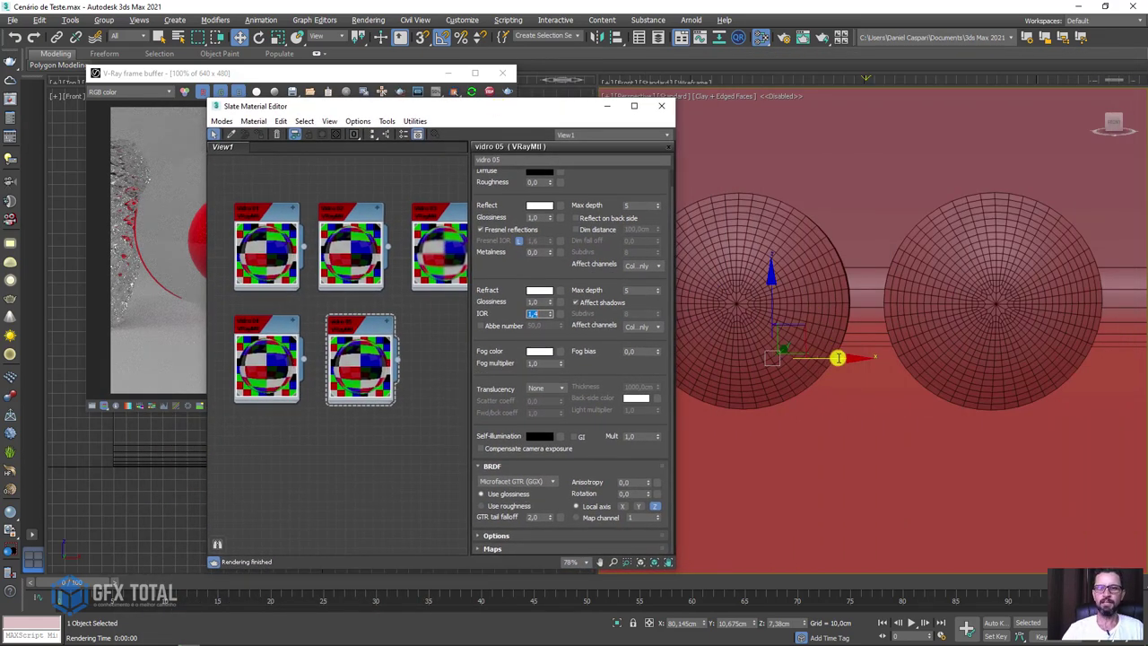
left_click_drag(838, 357, 900, 351)
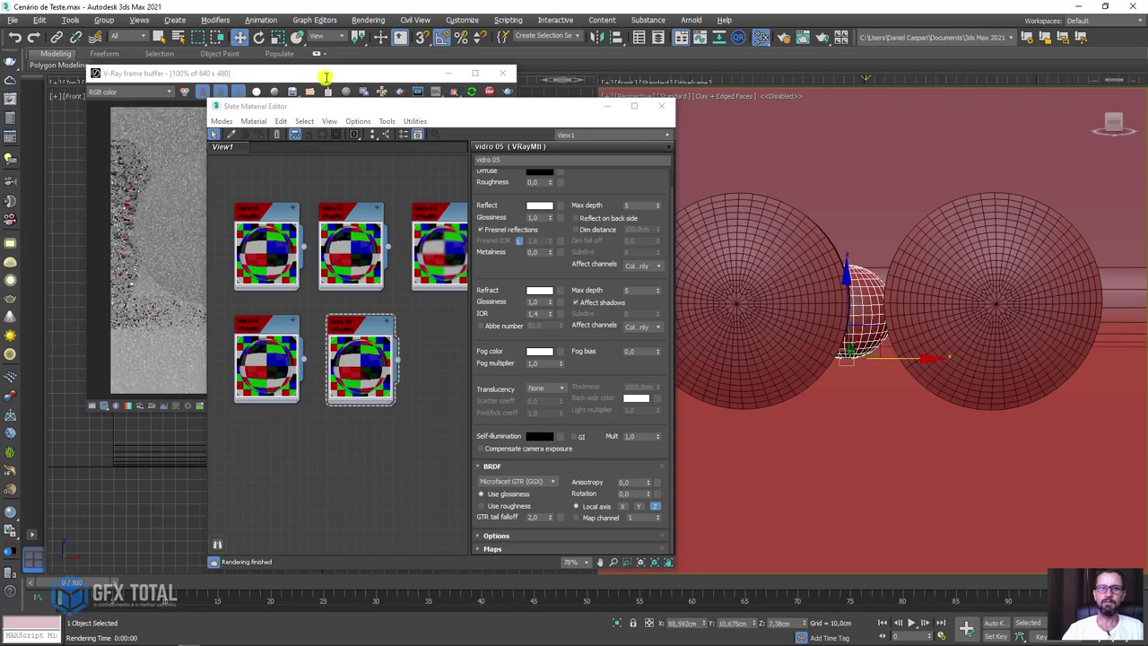
left_click_drag(341, 77, 417, 67)
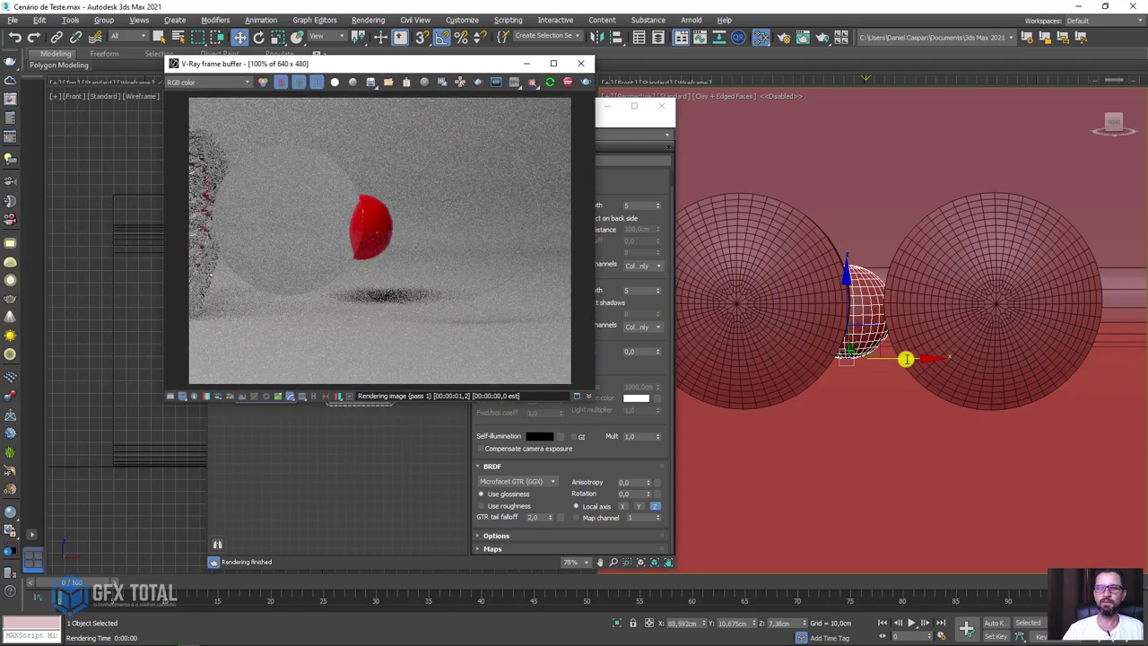
mouse_move(905, 359)
left_mouse_down()
mouse_move(982, 350)
mouse_move(1103, 361)
left_mouse_up()
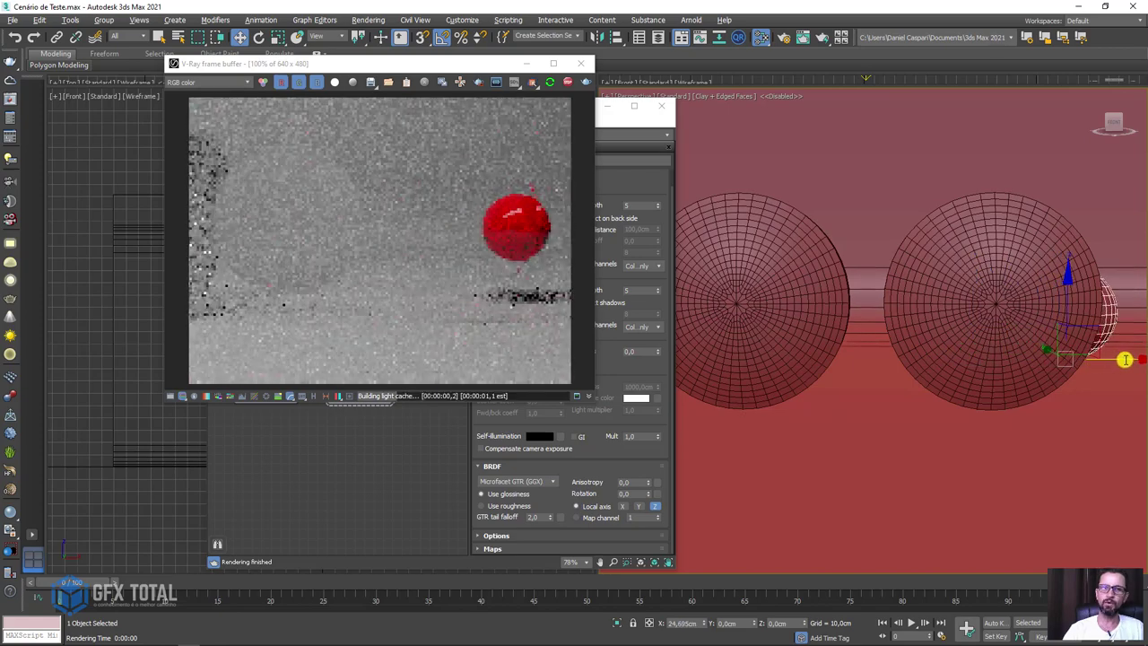
middle_click_drag(939, 341, 924, 320, "alt")
scroll(484, 170, "up", 2)
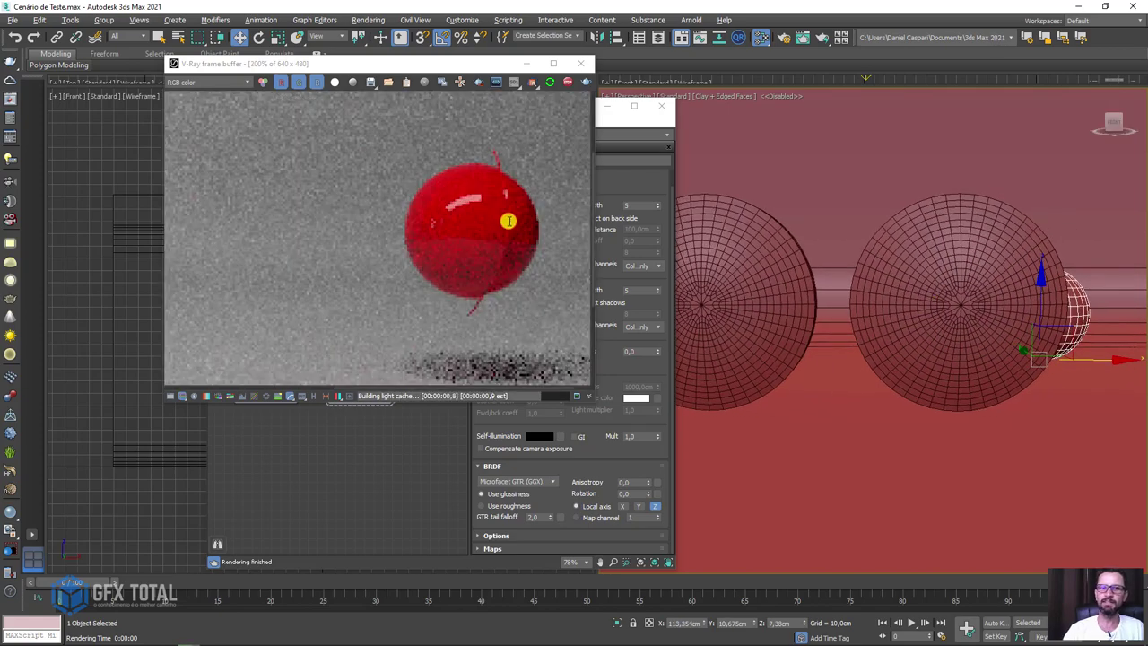
scroll(508, 221, "up", 2)
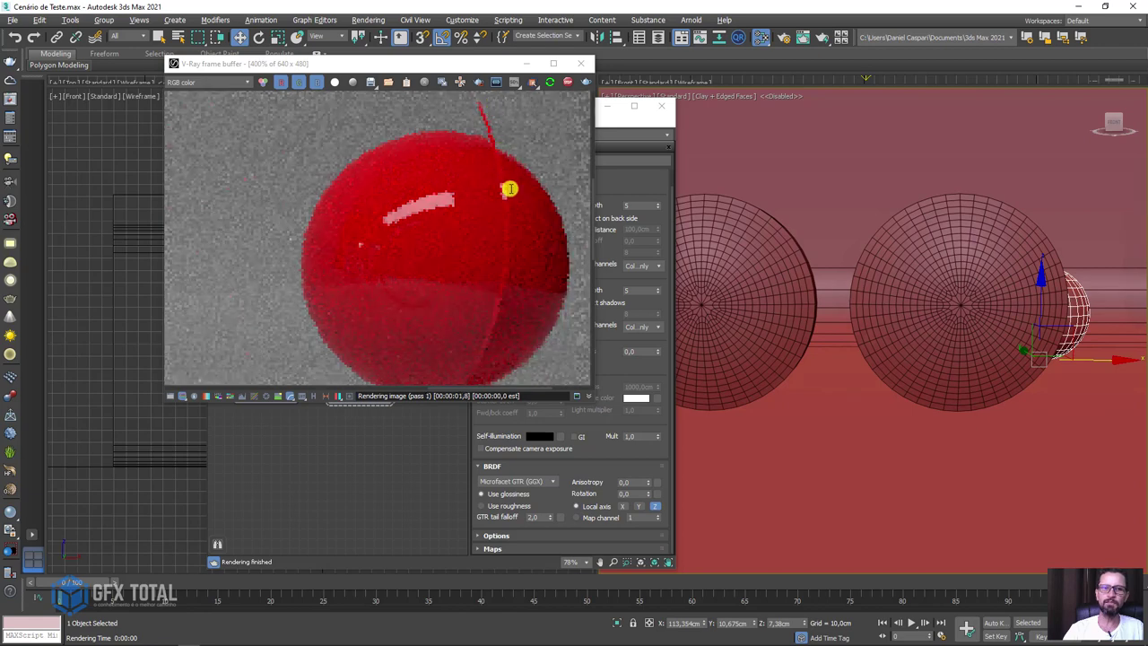
scroll(489, 126, "down", 2)
middle_click_drag(938, 341, 934, 345, "alt")
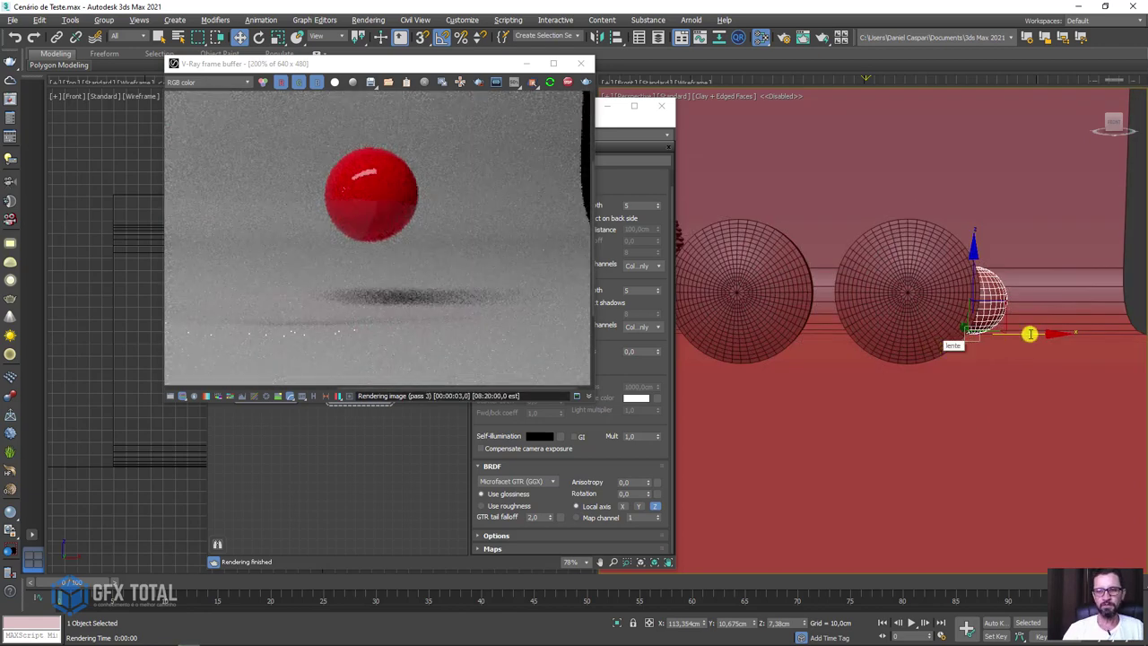
Slide the small sphere back left behind the second glass sphere, then up between the spheres.
left_click_drag(1031, 334, 866, 318)
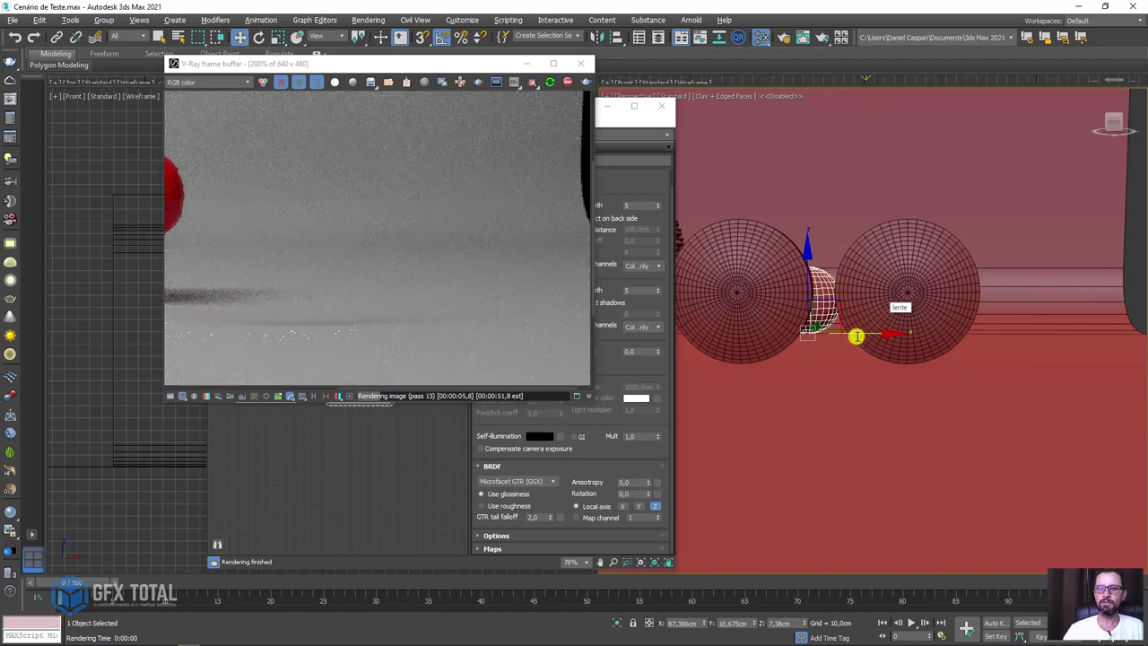
left_click_drag(857, 336, 916, 330)
scroll(826, 372, "down", 2)
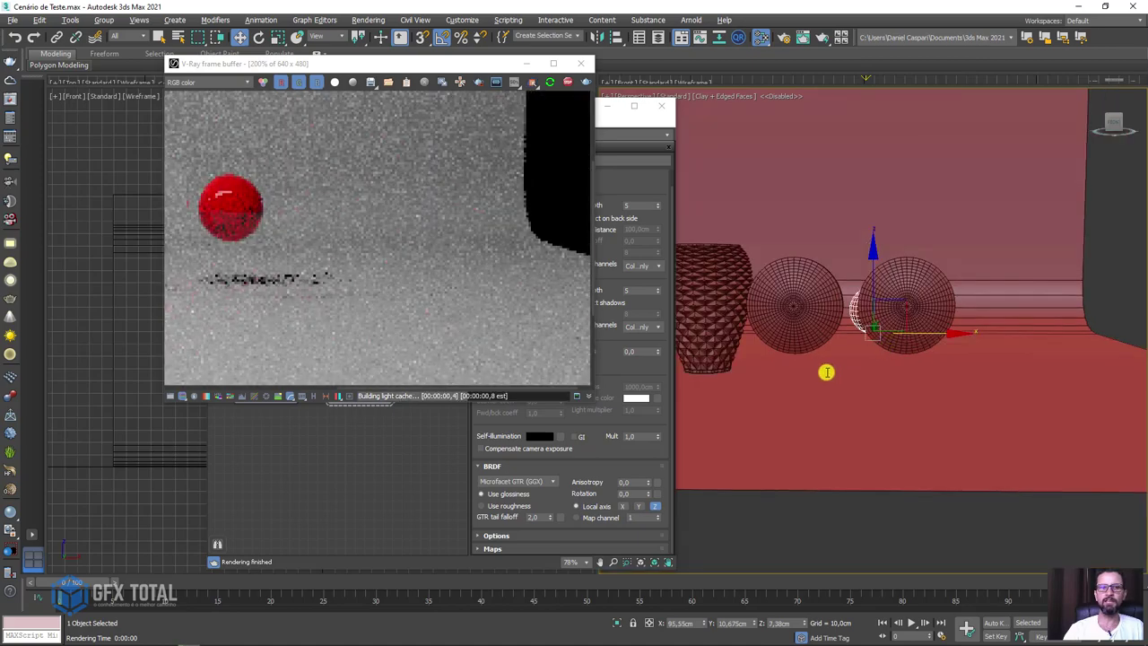
middle_click_drag(826, 371, 918, 389)
scroll(949, 348, "up", 5)
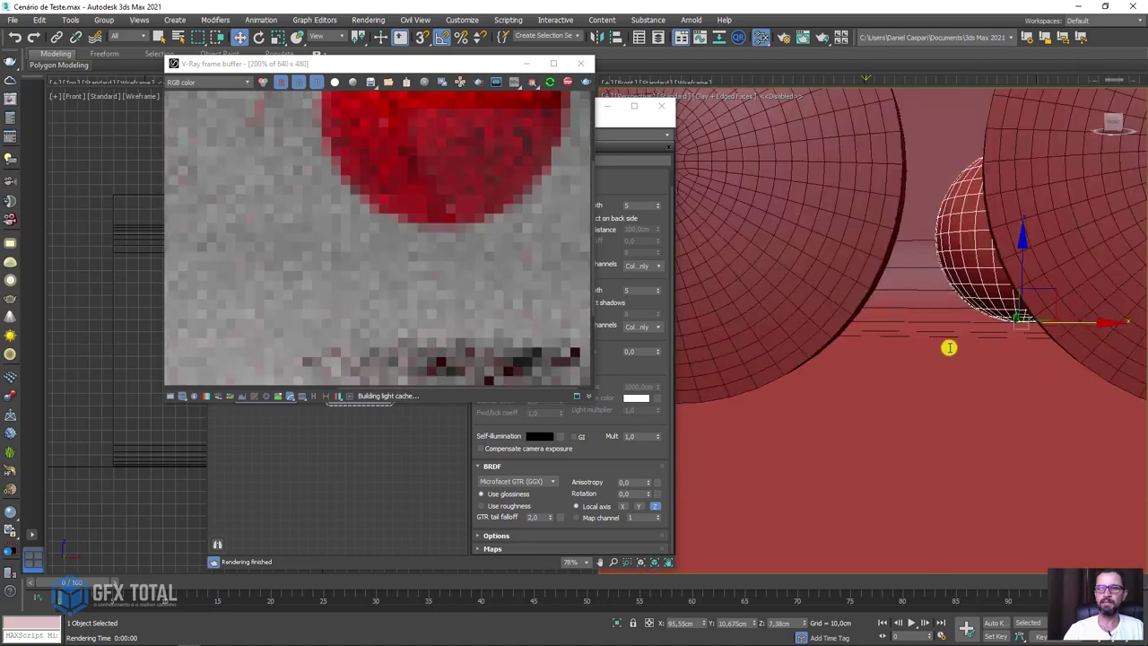
scroll(949, 348, "down", 4)
mouse_move(981, 347)
left_mouse_down()
mouse_move(994, 351)
mouse_move(1010, 326)
mouse_move(916, 366)
left_mouse_up()
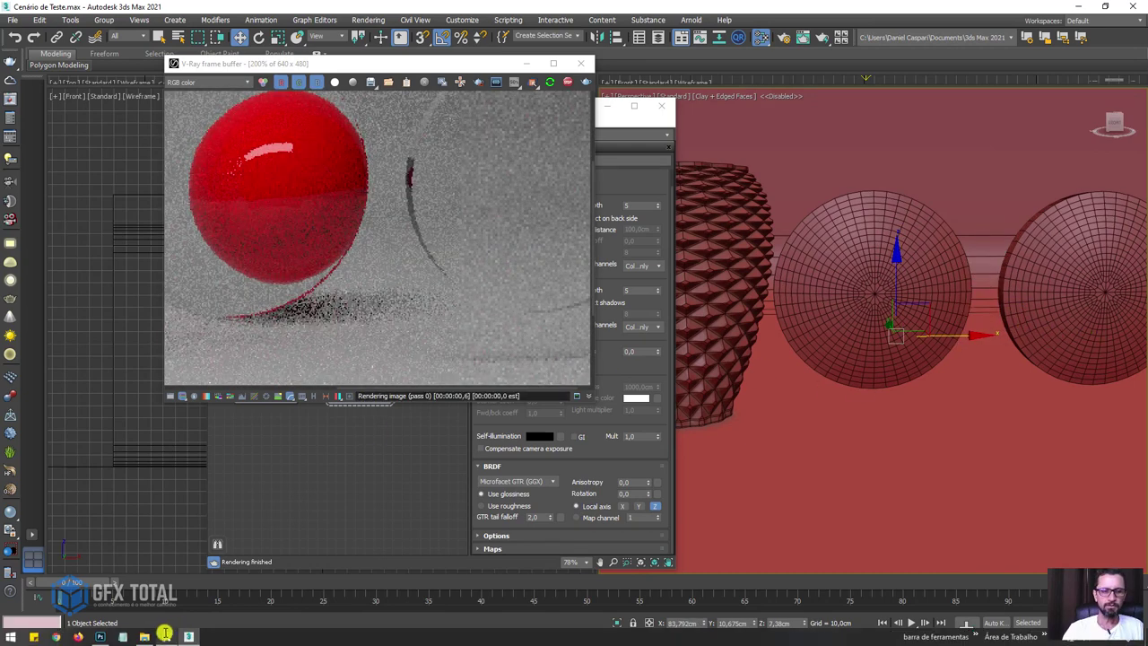
Stop the interactive render and zoom the PureRef board onto the green-edged glass-sheet photo.
left_click(587, 82)
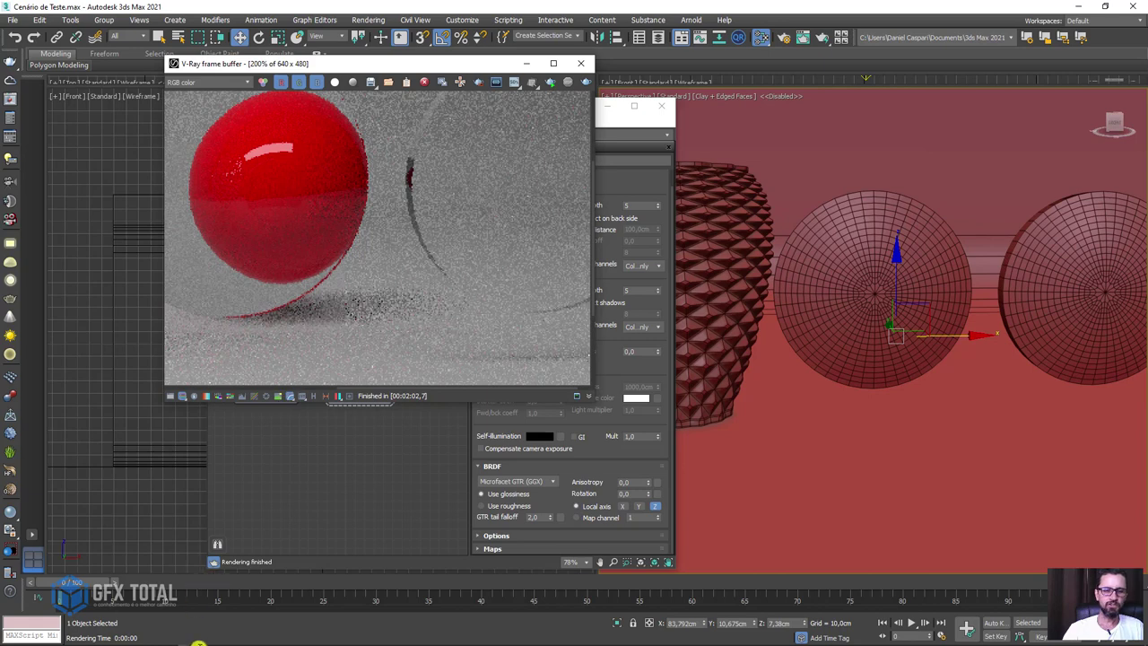
left_click(230, 605)
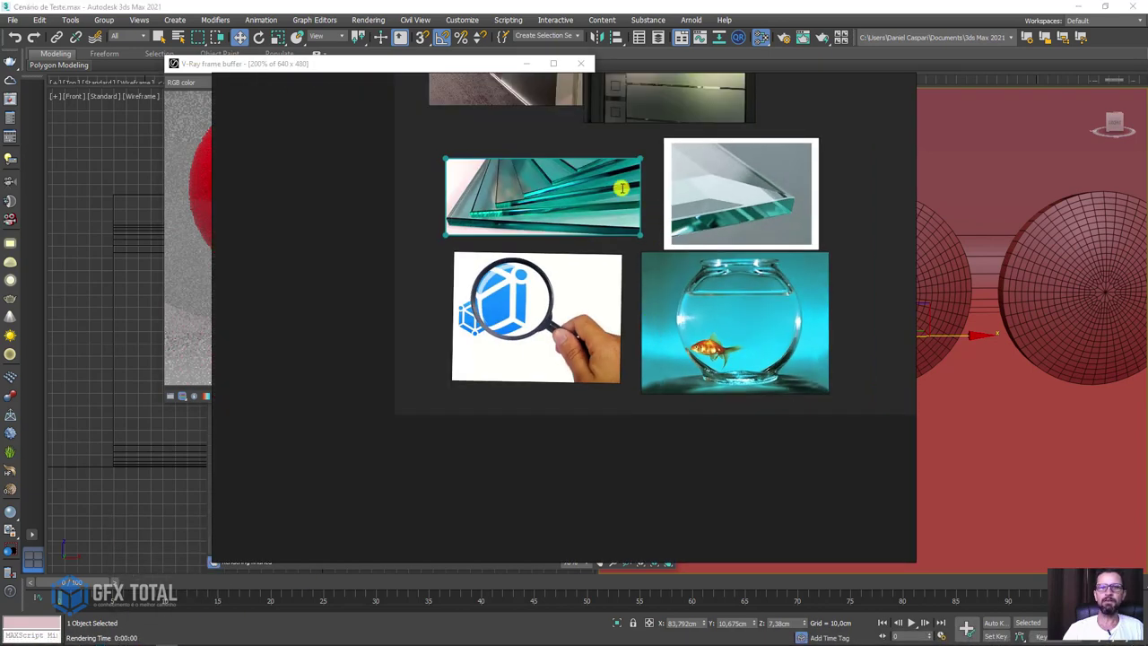
middle_click_drag(622, 189, 638, 336)
scroll(593, 354, "up", 2)
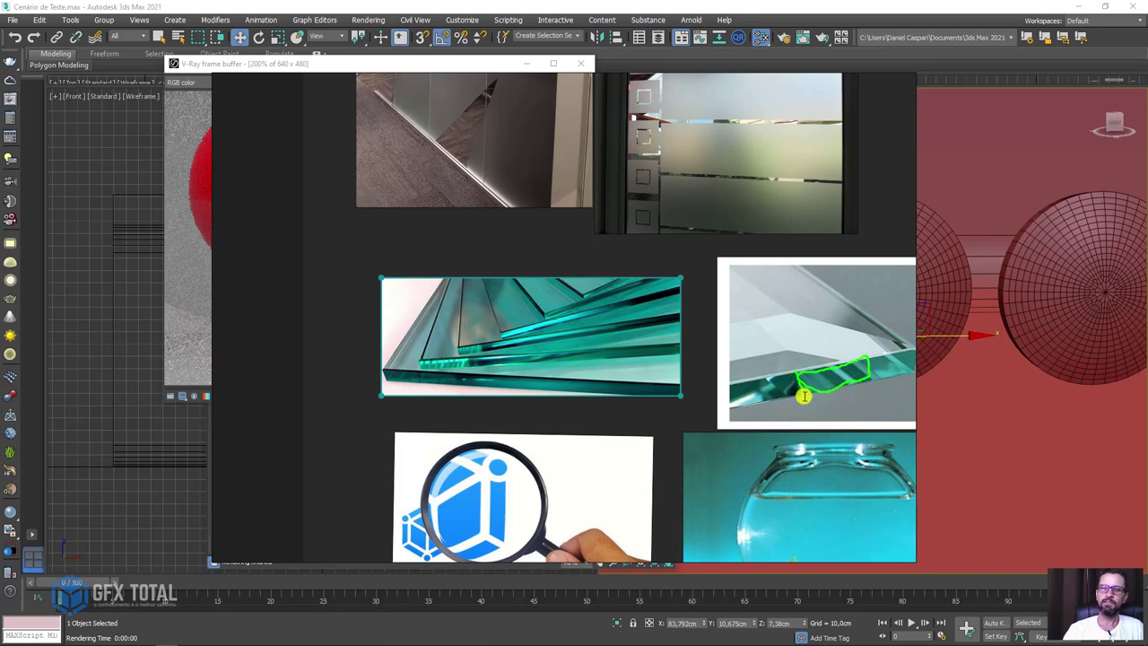
left_click_drag(804, 395, 861, 382)
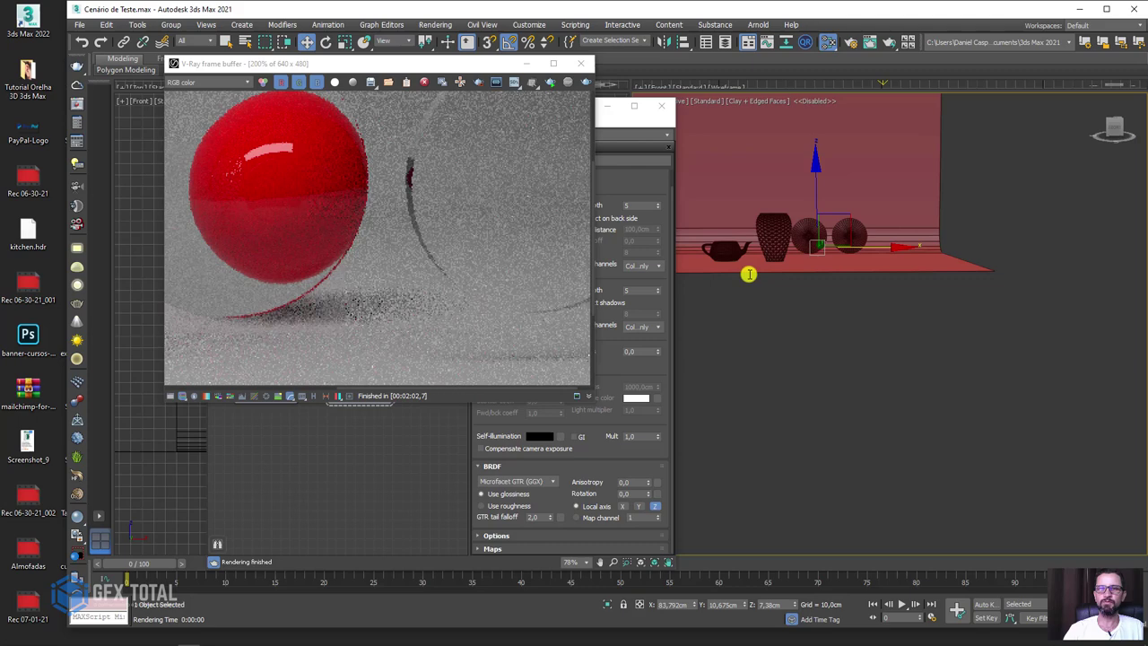
Orbit to the panels and Shift-drag a copy of the square panel to the row's left end.
mouse_move(749, 274)
middle_mouse_down("alt")
mouse_move(826, 416)
mouse_move(732, 354)
middle_mouse_up("alt")
scroll(918, 377, "up", 3)
middle_click_drag(918, 377, 938, 401, "alt")
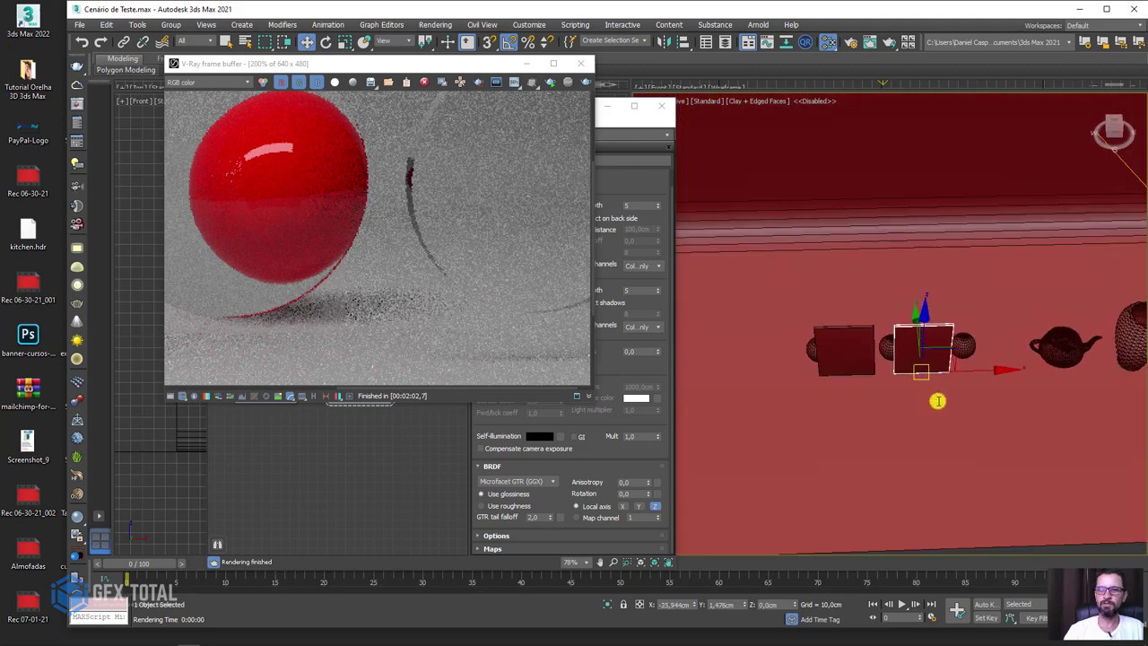
left_click_drag(969, 372, 801, 375, "shift")
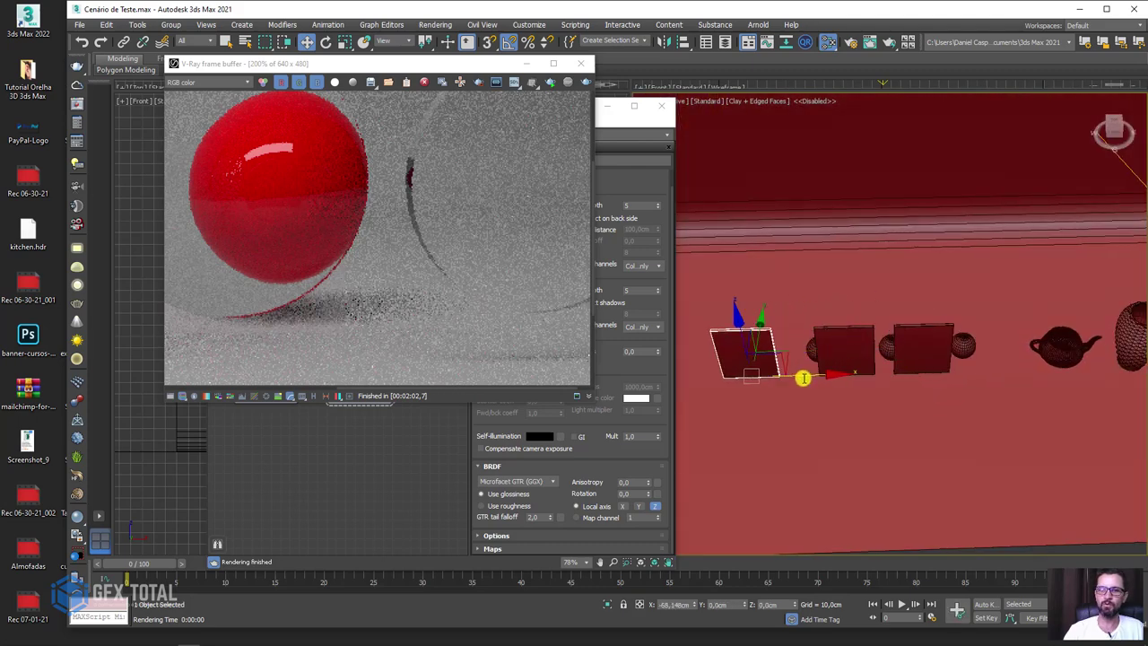
left_click(607, 372)
scroll(848, 410, "up", 2)
scroll(848, 410, "up", 2)
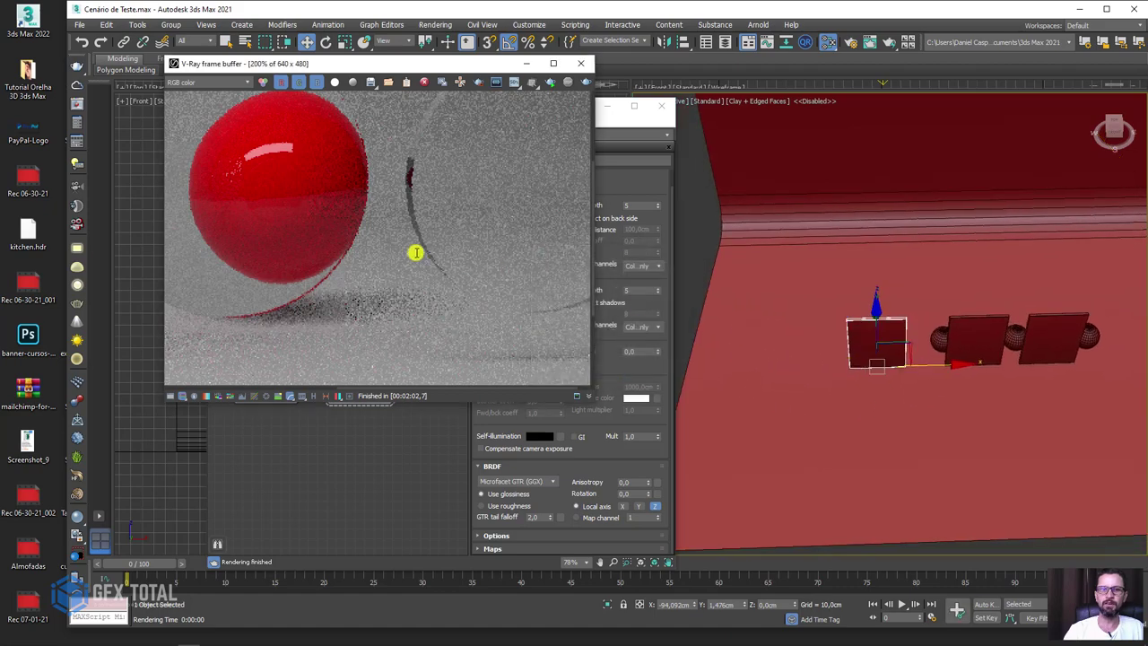
Start a new interactive render of the panels and spheres.
left_click(548, 82)
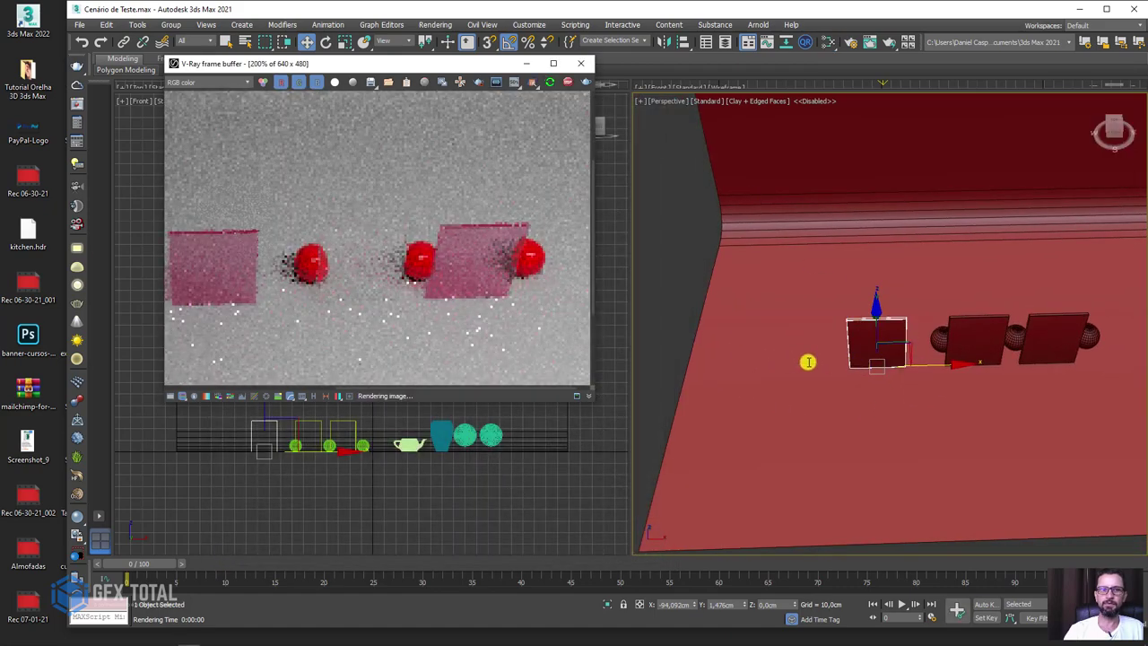
scroll(844, 377, "up", 1)
scroll(866, 368, "up", 3)
scroll(943, 356, "up", 3)
scroll(951, 351, "down", 3)
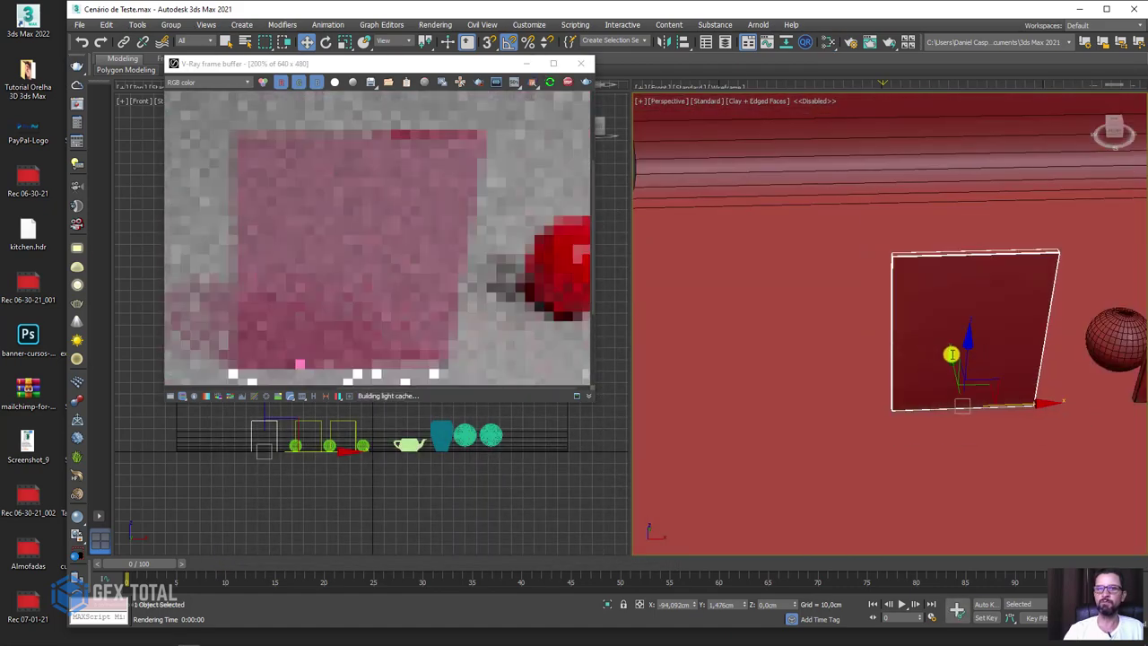
Duplicate the vidro 05 node as a new material named vidro 06, then render the panel.
left_click(827, 42)
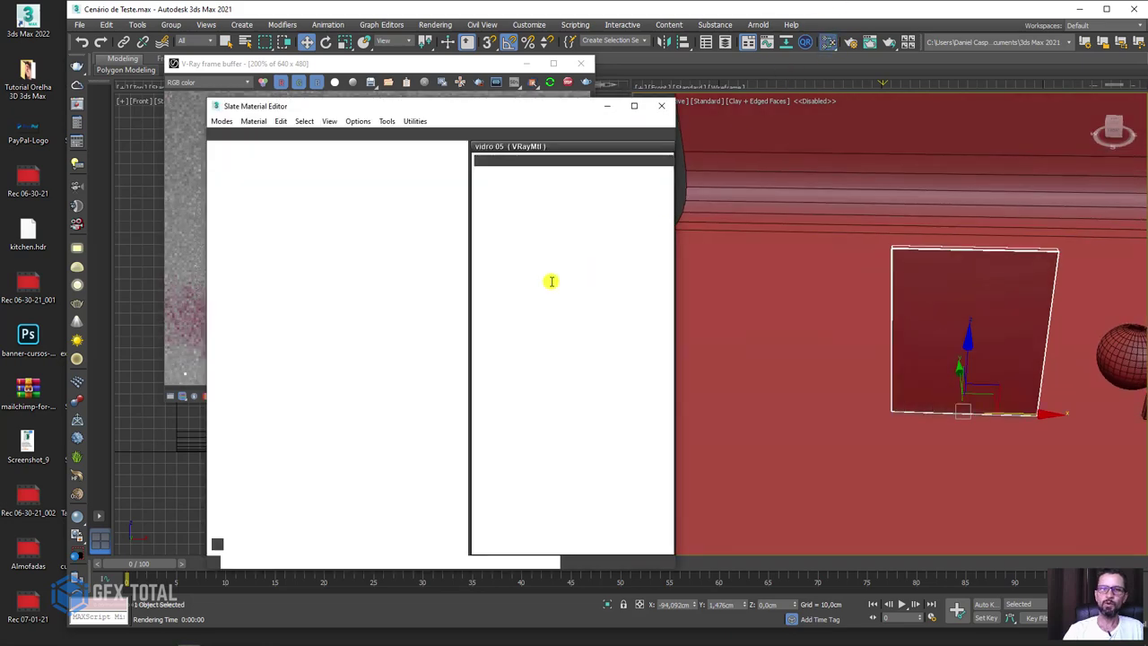
scroll(381, 348, "down", 2)
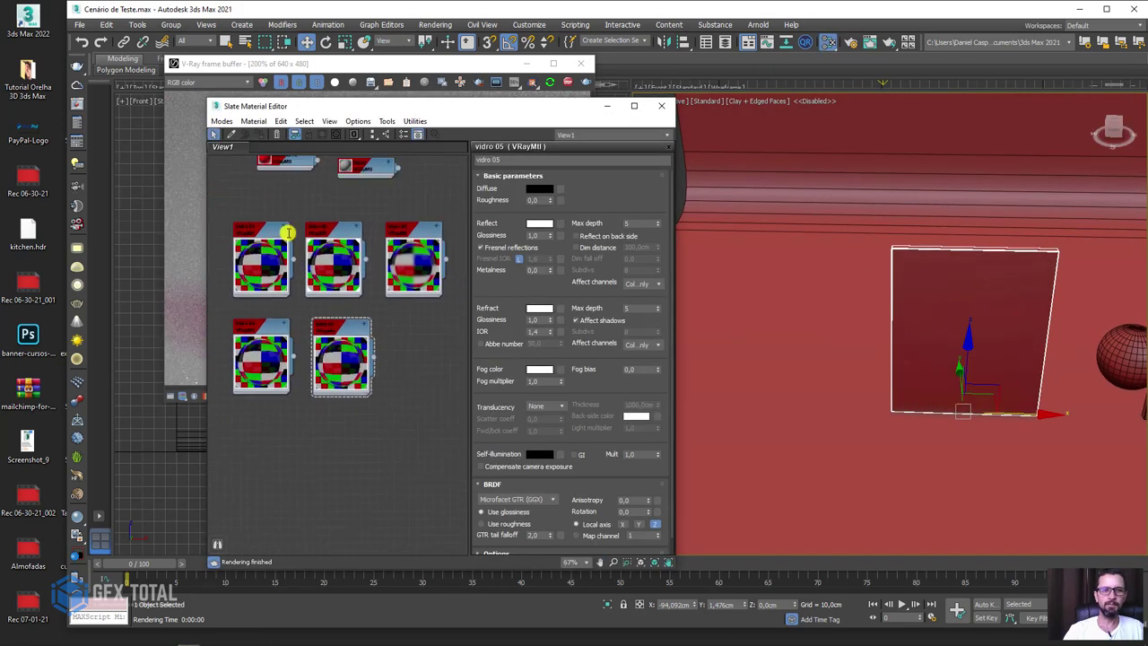
left_click_drag(341, 328, 421, 330, "shift")
double_click(421, 329)
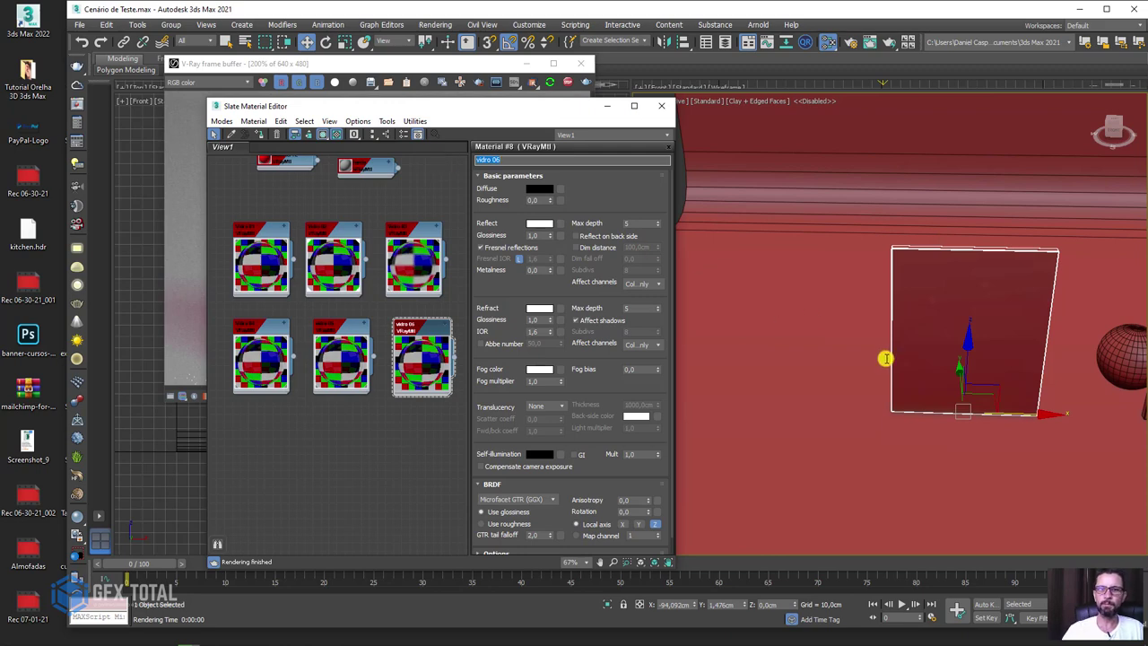
middle_click_drag(886, 359, 812, 359)
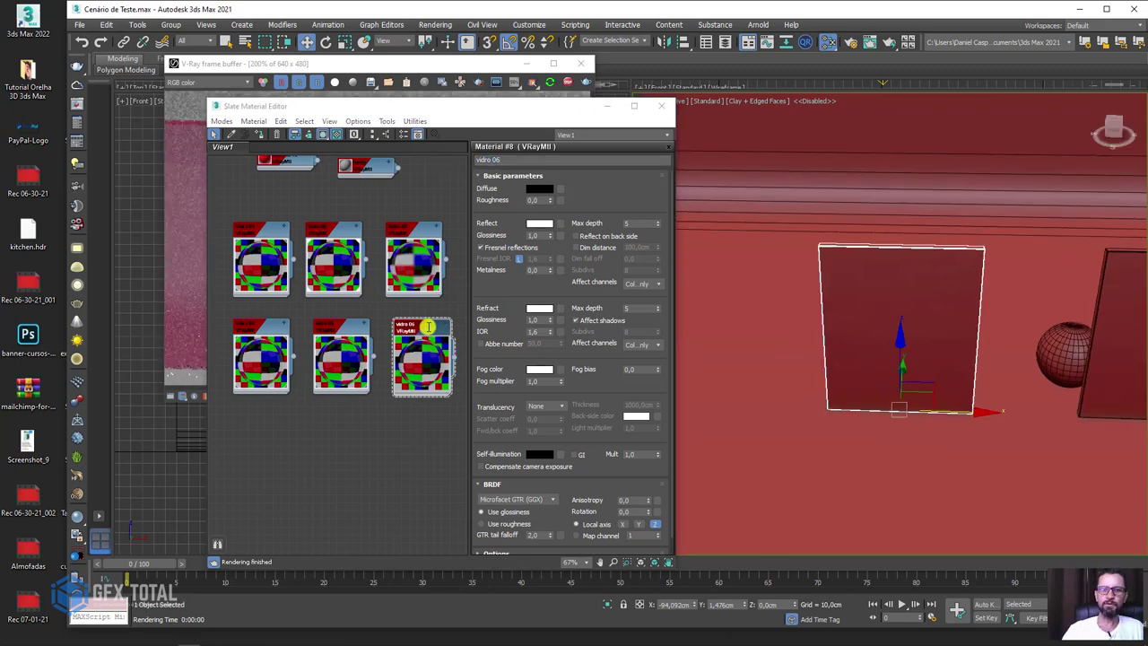
scroll(854, 347, "up", 4)
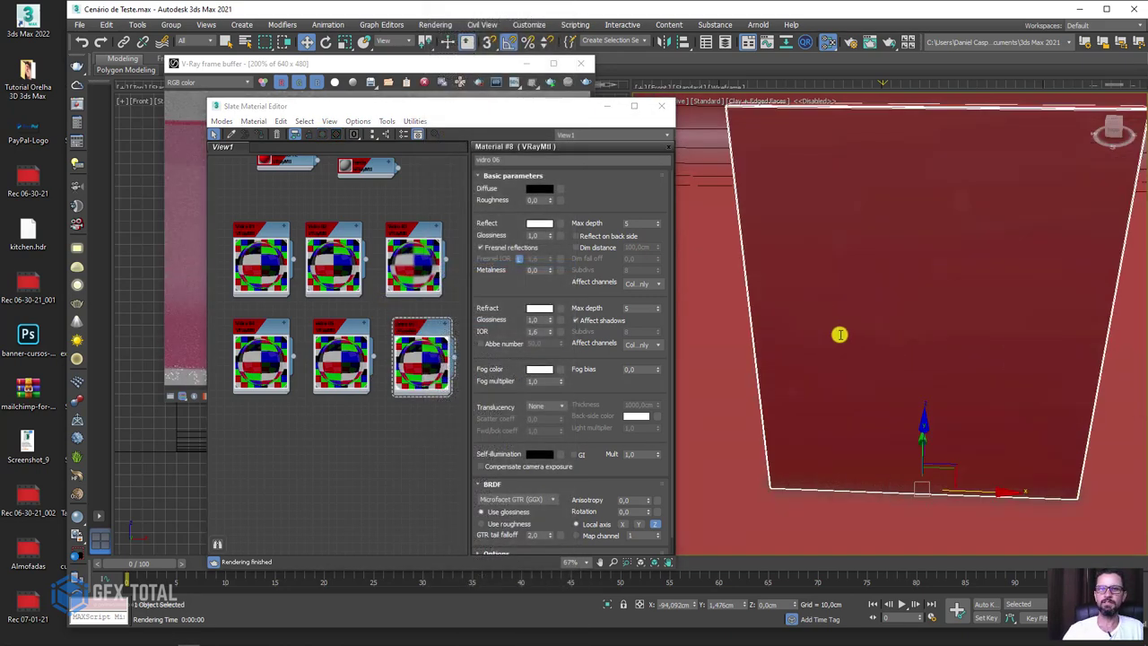
left_click(884, 44)
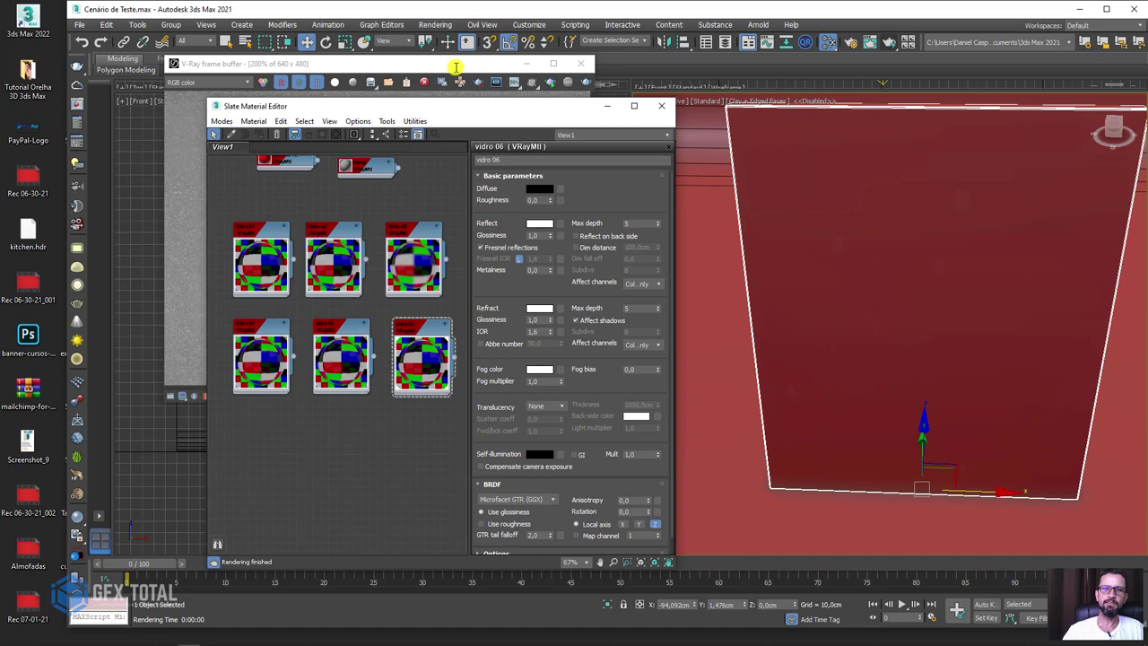
Fit the render at 100%, clone the sphere behind the glass plane, and re-render.
left_click(454, 64)
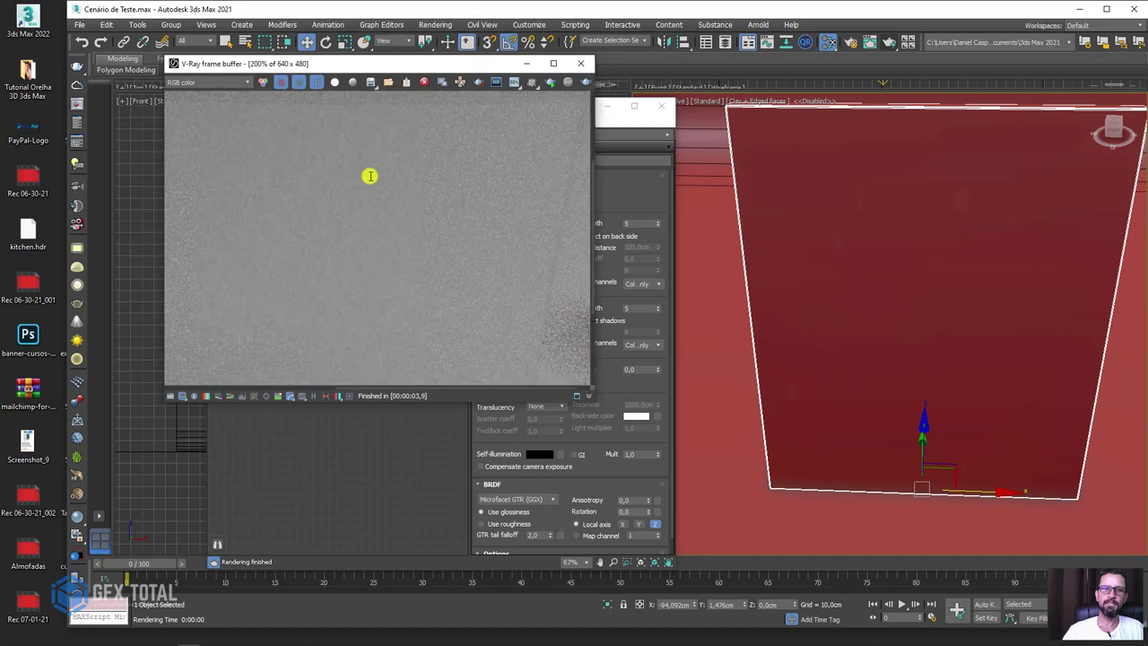
double_click(369, 176)
scroll(922, 323, "down", 4)
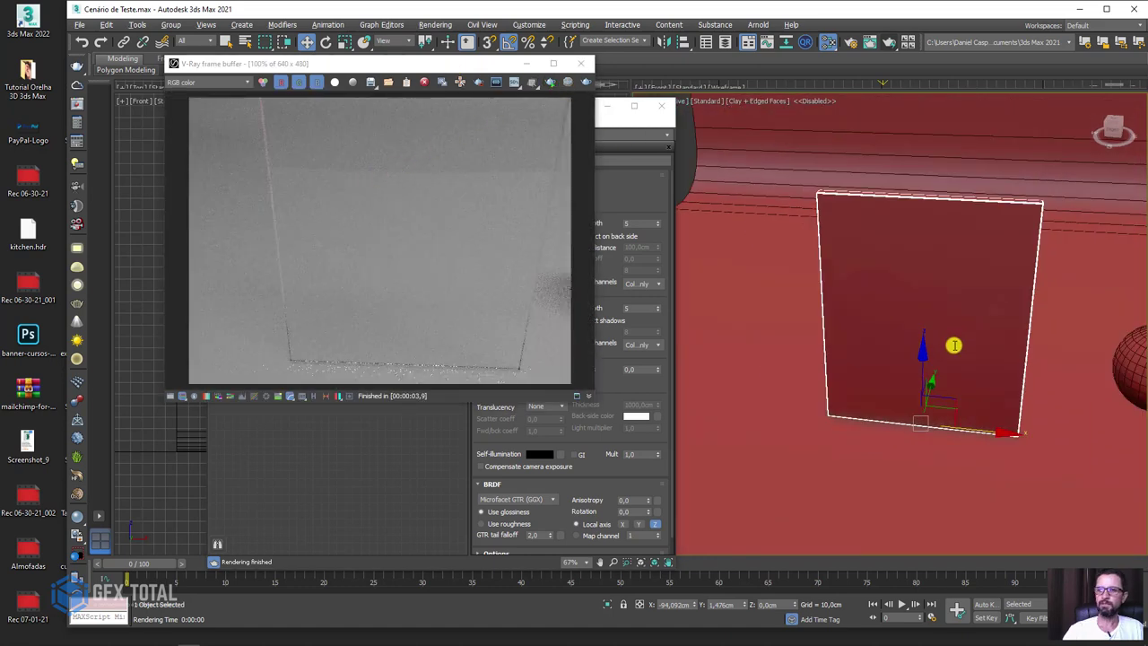
middle_click_drag(954, 343, 884, 357, "alt")
left_click(959, 359)
left_click_drag(1053, 404, 774, 384, "shift")
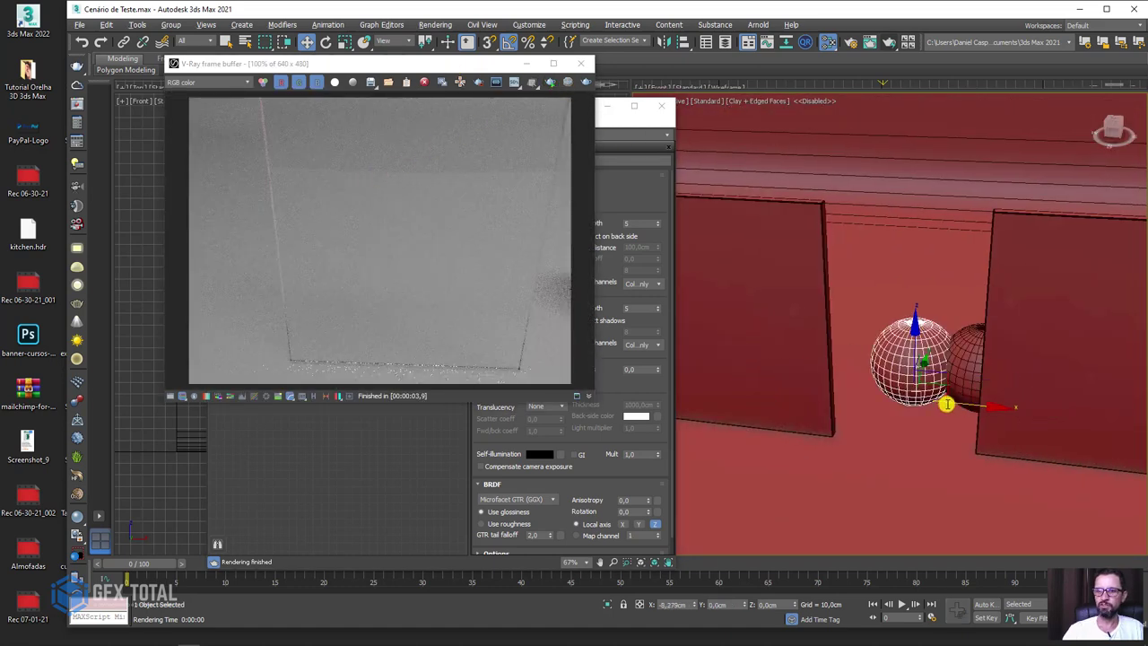
left_click(608, 373)
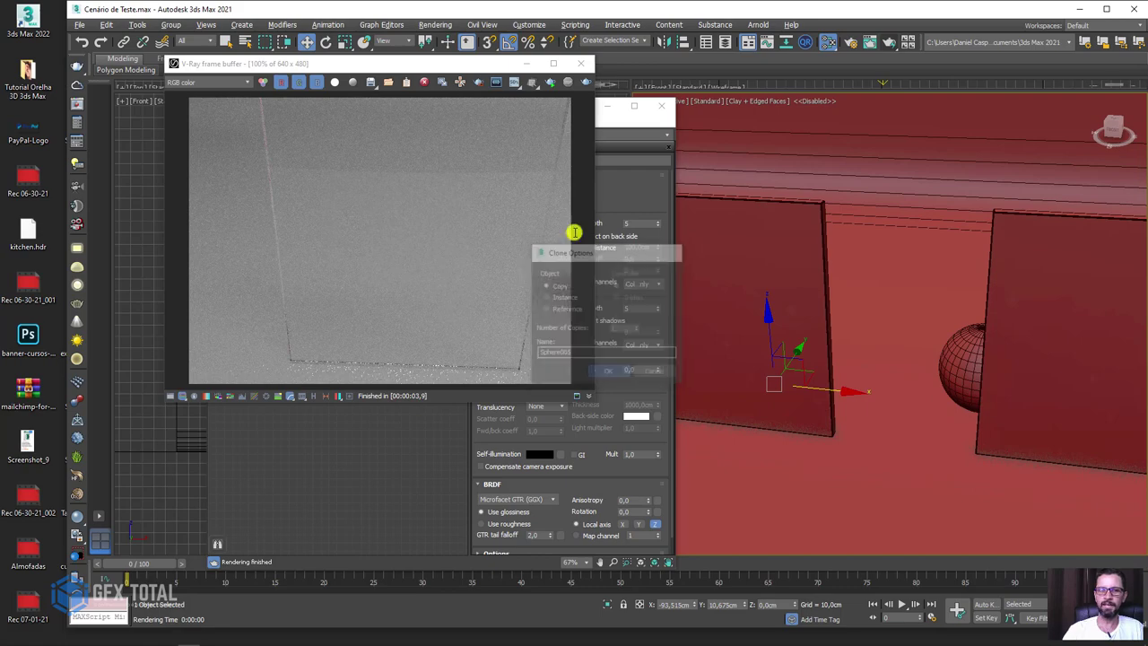
left_click(547, 82)
Orbit around the glass planes, spheres and teapot to review them from several close angles.
mouse_move(801, 416)
middle_mouse_down("alt")
mouse_move(810, 403)
mouse_move(916, 428)
mouse_move(874, 389)
mouse_move(1010, 415)
mouse_move(966, 408)
mouse_move(889, 440)
mouse_move(874, 431)
mouse_move(892, 431)
mouse_move(850, 472)
mouse_move(847, 444)
middle_mouse_up("alt")
scroll(849, 472, "up", 3)
scroll(797, 273, "down", 4)
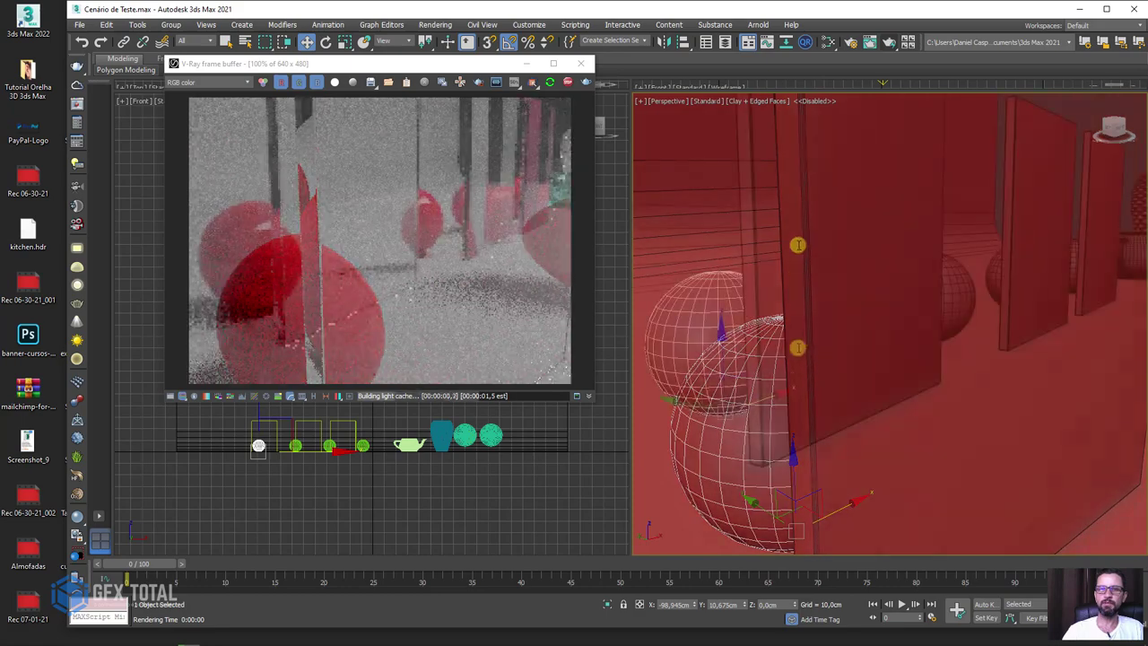
middle_click_drag(795, 346, 817, 400, "alt")
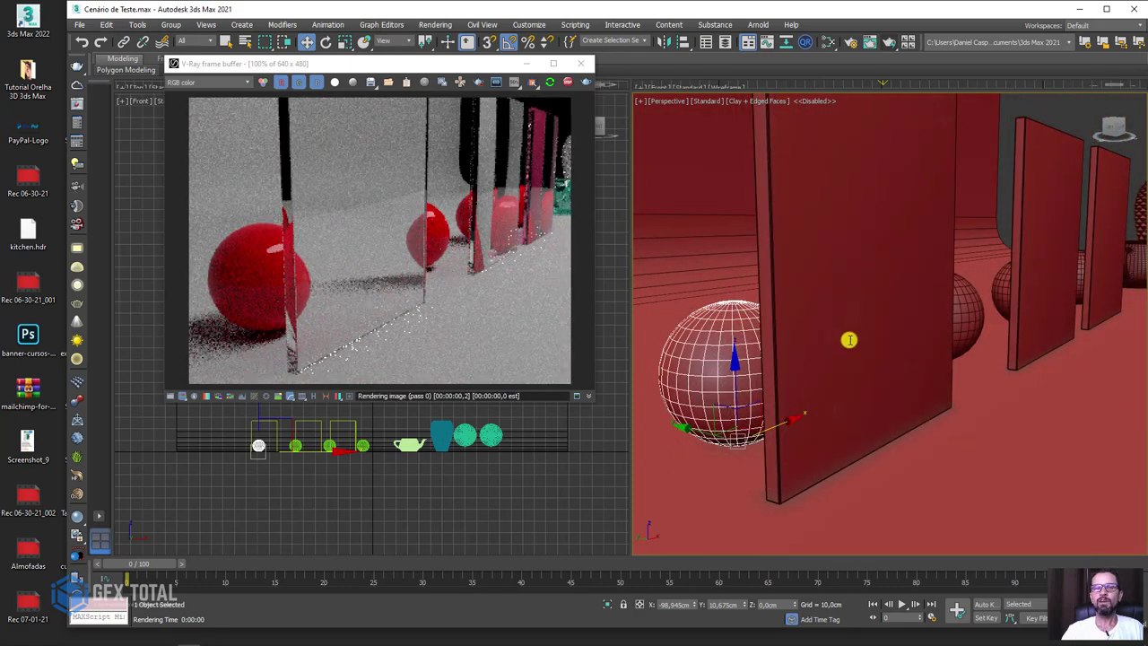
scroll(850, 340, "down", 3)
mouse_move(1015, 315)
middle_mouse_down("alt")
mouse_move(979, 328)
mouse_move(990, 367)
mouse_move(975, 378)
mouse_move(1006, 347)
middle_mouse_up("alt")
mouse_move(788, 371)
middle_mouse_down("alt")
mouse_move(997, 336)
mouse_move(836, 374)
mouse_move(762, 353)
middle_mouse_up("alt")
scroll(762, 353, "up", 2)
middle_click_drag(758, 412, 846, 484, "alt")
mouse_move(781, 301)
middle_mouse_down("alt")
mouse_move(790, 362)
mouse_move(846, 292)
middle_mouse_up("alt")
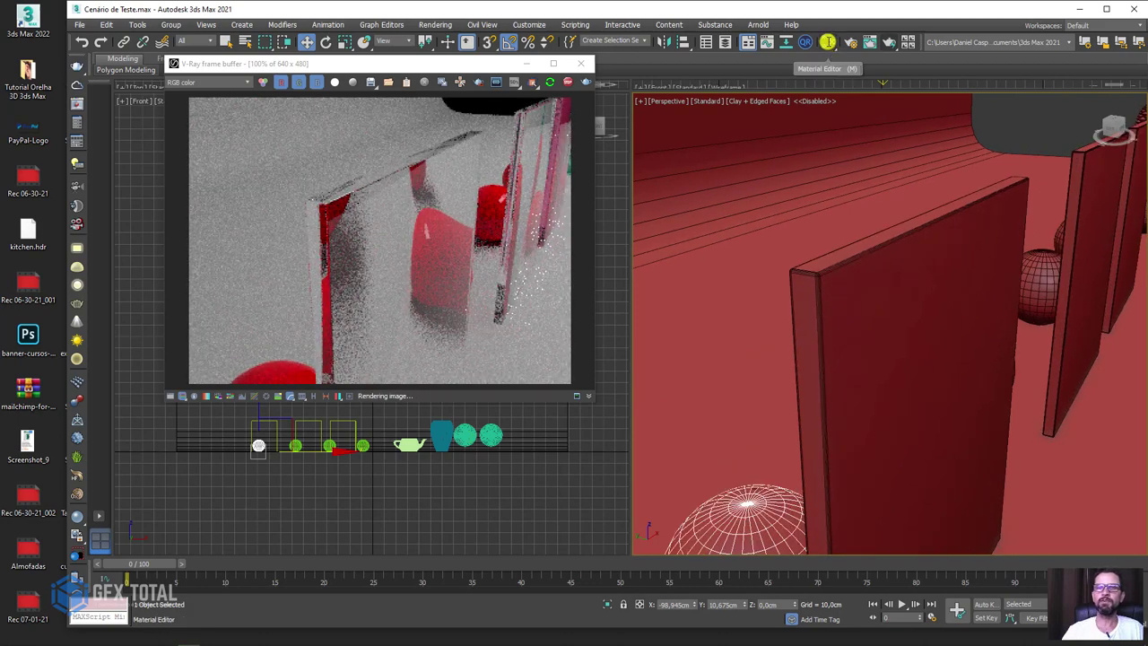
Select vidro 06 in the Slate editor and tint its Fog color pale green.
left_click(827, 42)
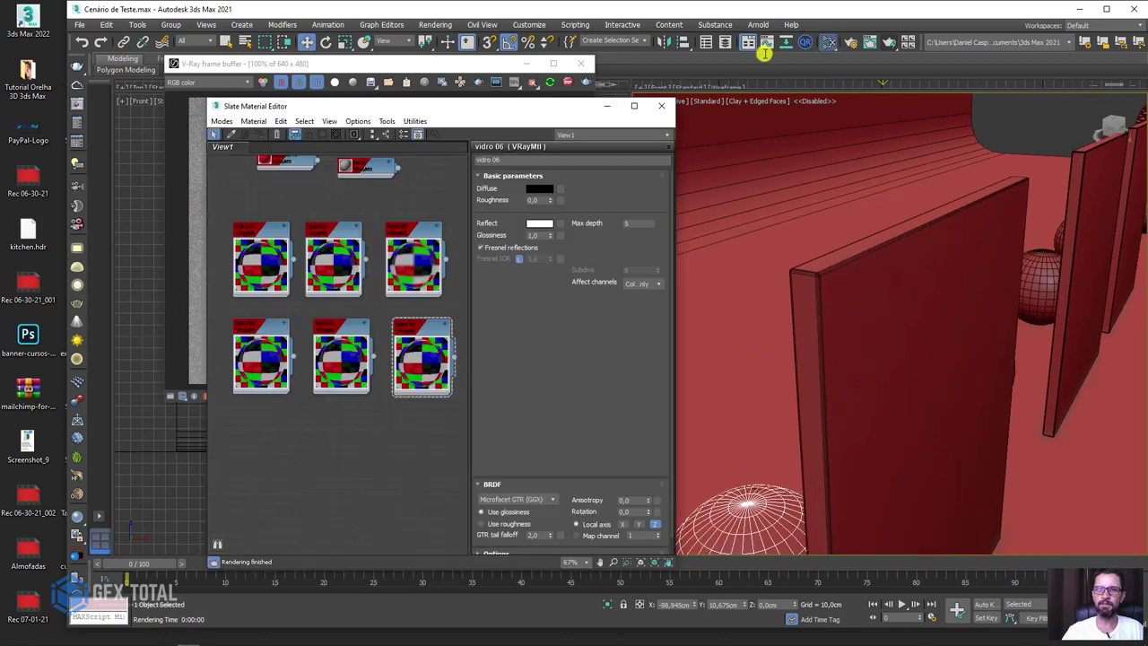
mouse_move(546, 111)
left_mouse_down()
mouse_move(595, 123)
mouse_move(804, 101)
left_mouse_up()
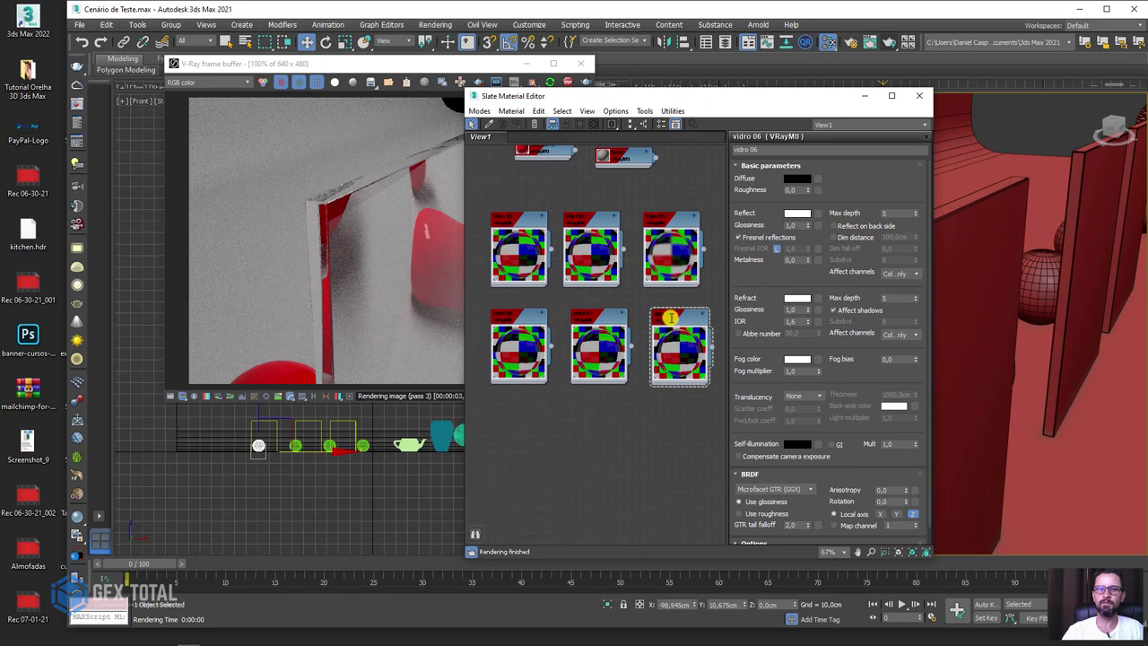
left_click(670, 317)
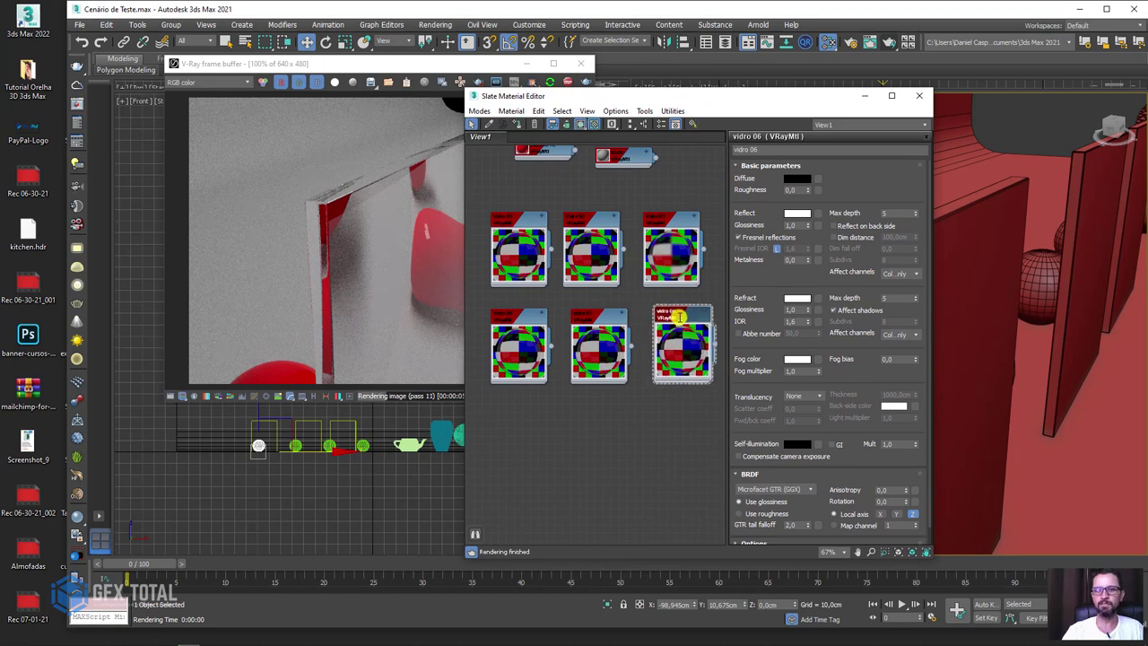
scroll(850, 345, "down", 1)
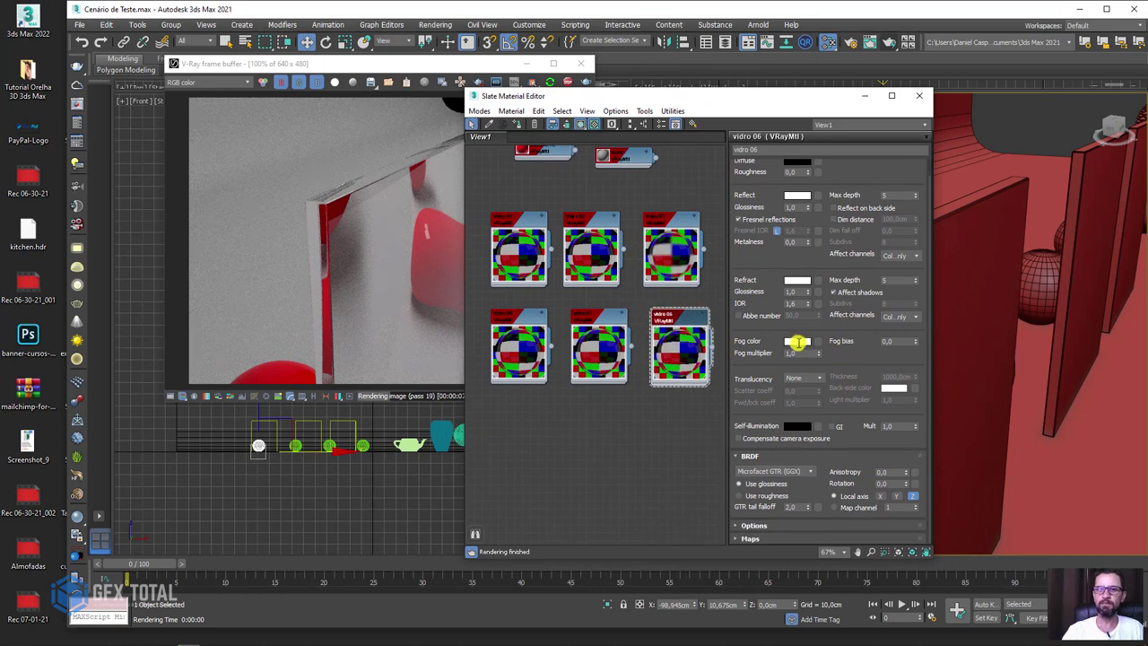
left_click(797, 342)
left_click(513, 160)
left_click(514, 172)
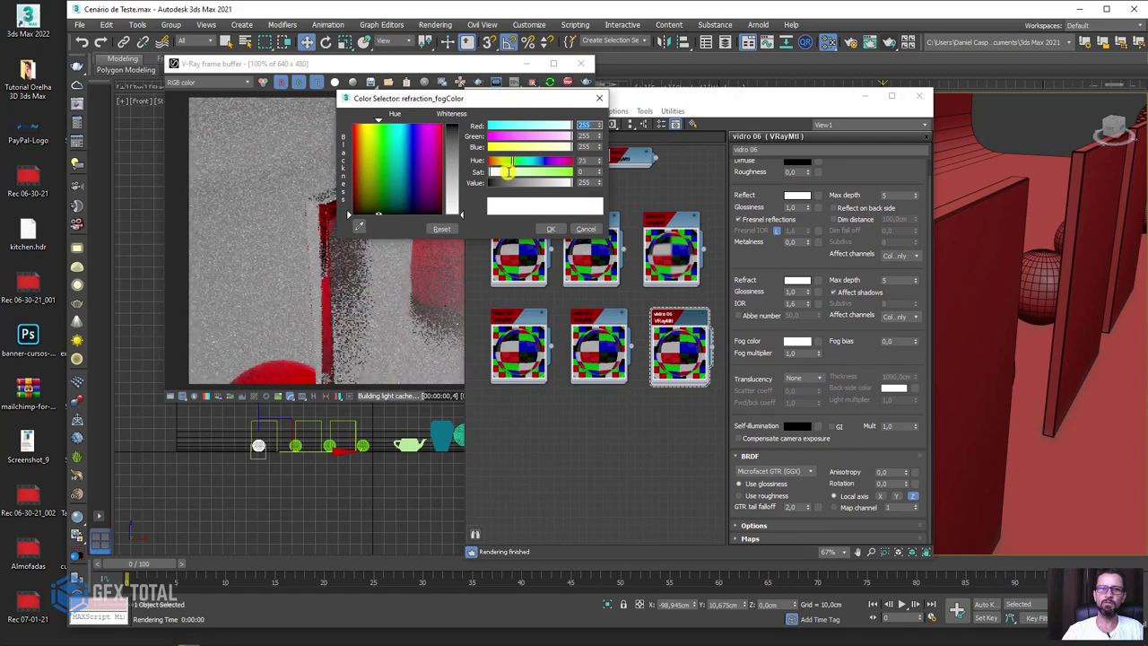
left_click_drag(514, 173, 493, 172)
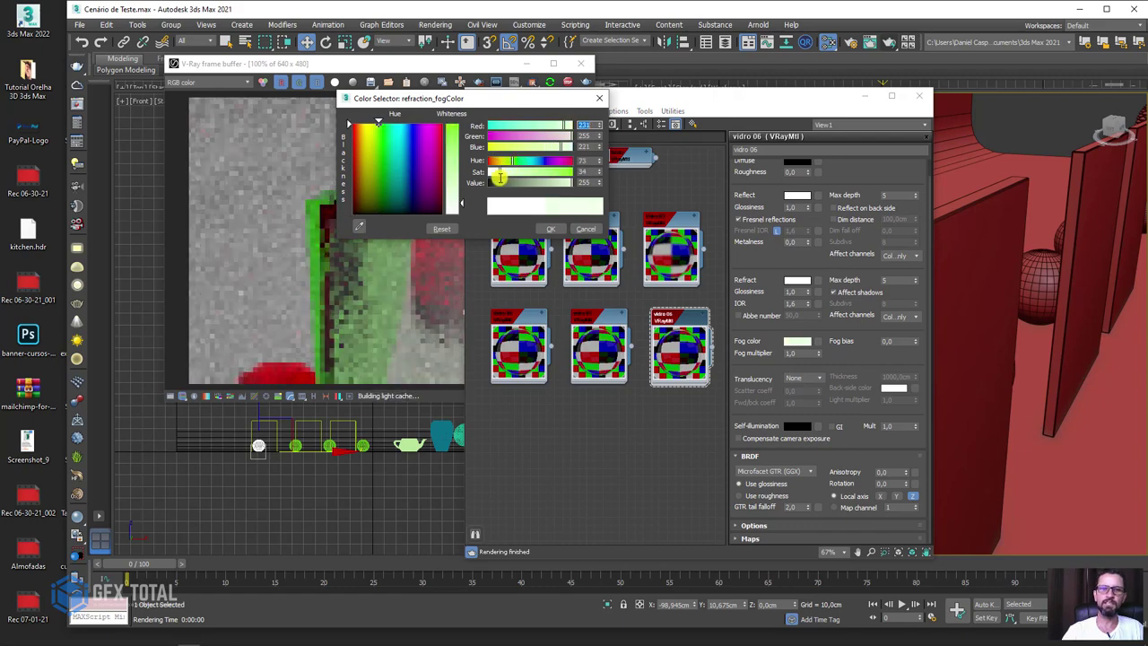
left_click(550, 226)
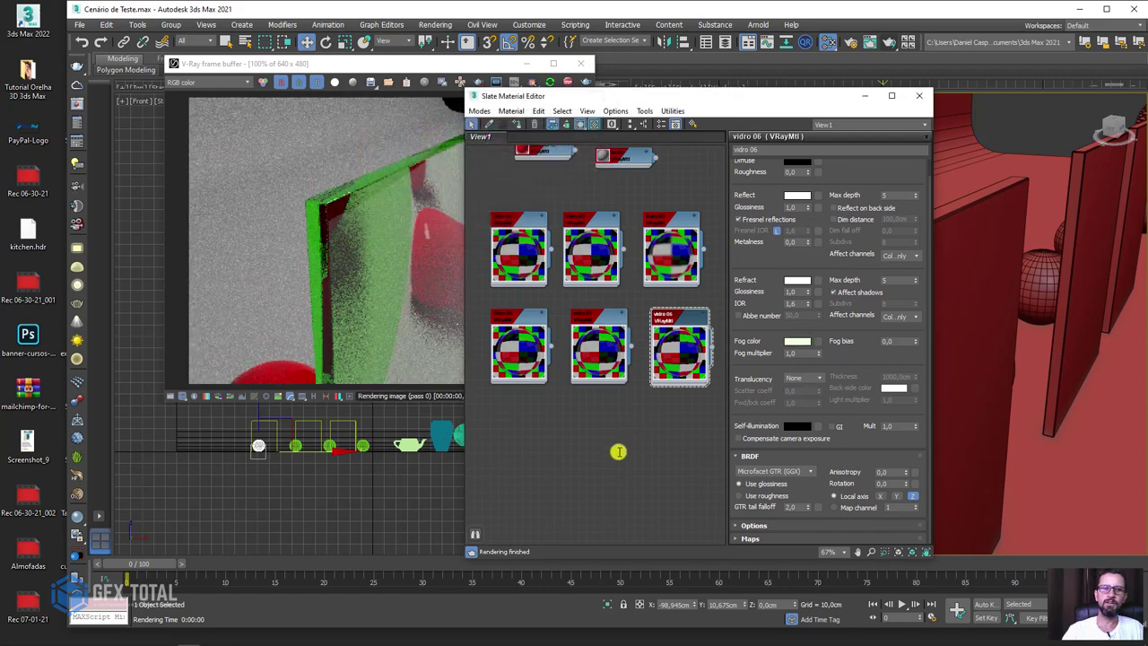
Change the vidro 06 fog to pale cyan, hue 121 and saturation 12.
left_click(793, 340)
mouse_move(516, 160)
left_mouse_down()
mouse_move(528, 160)
mouse_move(492, 173)
left_mouse_up()
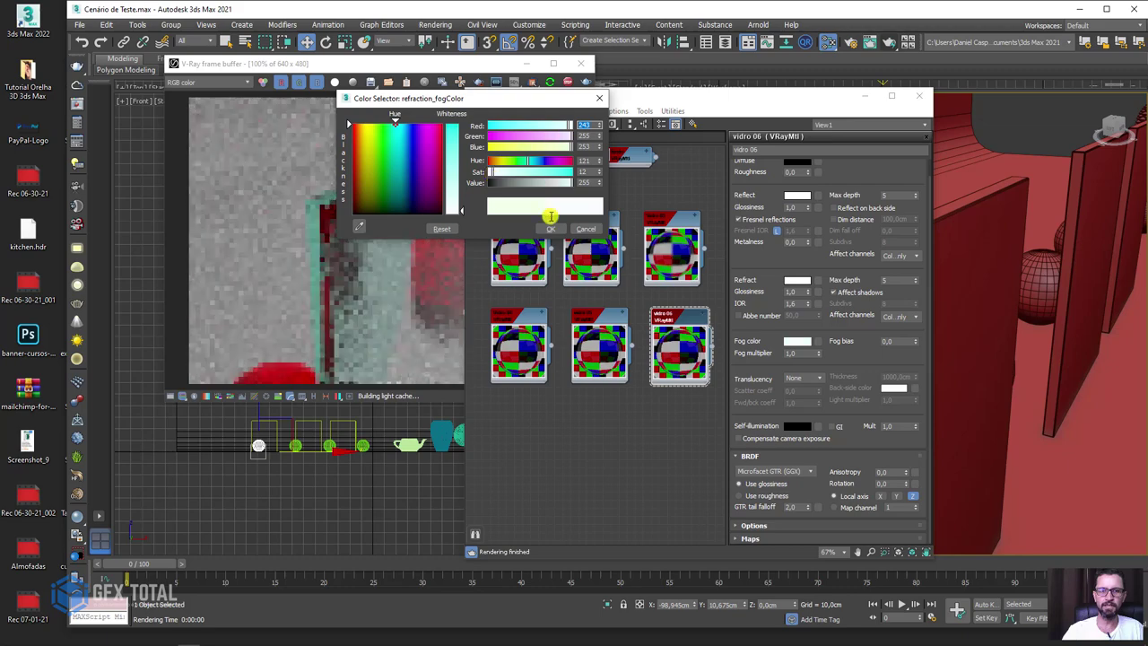
left_click(550, 228)
mouse_move(1037, 361)
middle_mouse_down("alt")
mouse_move(1053, 350)
mouse_move(999, 297)
middle_mouse_up("alt")
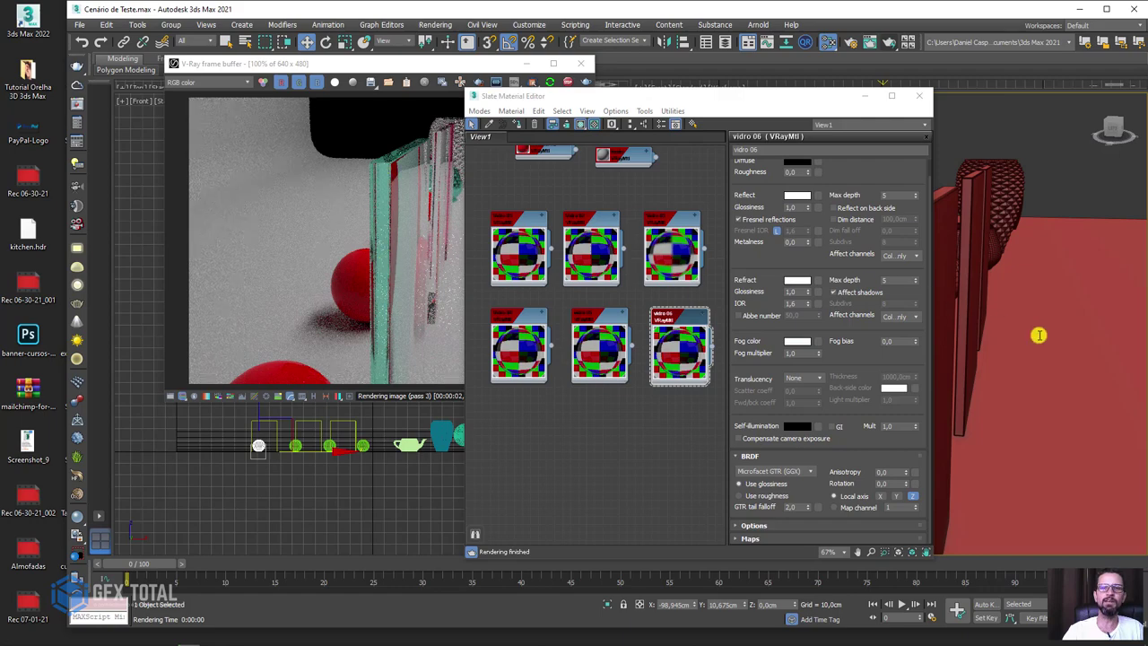
Orbit to close views of the walls and red spheres, then out to a wide view of the row.
mouse_move(1057, 331)
middle_mouse_down("alt")
mouse_move(963, 316)
mouse_move(938, 344)
mouse_move(903, 318)
middle_mouse_up("alt")
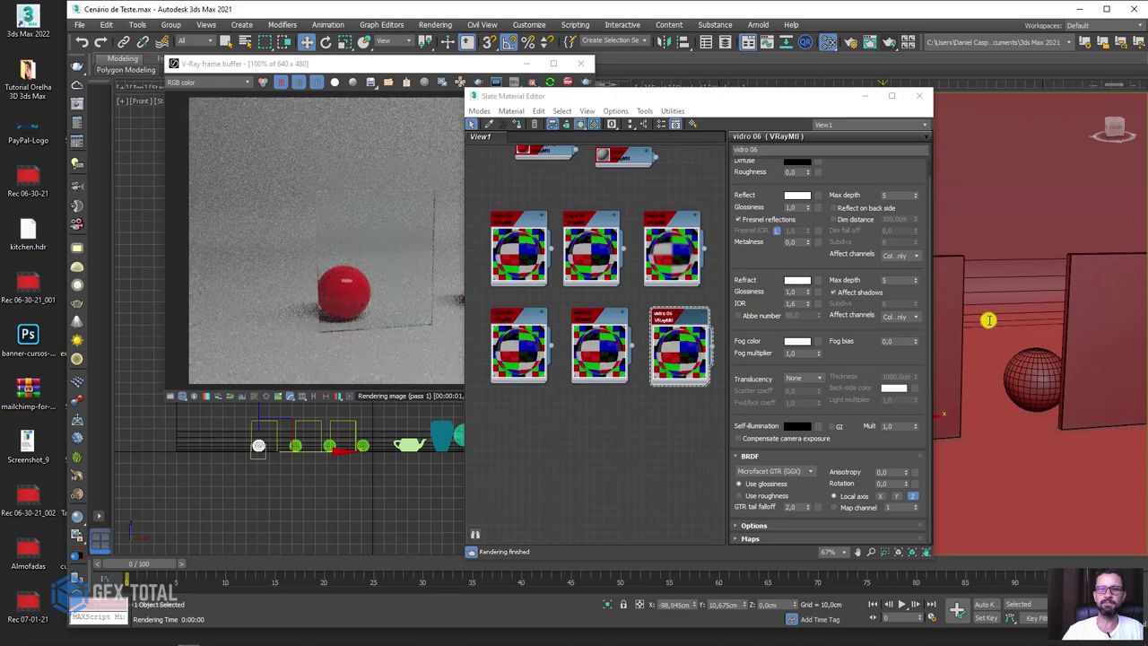
mouse_move(989, 321)
middle_mouse_down("alt")
mouse_move(1041, 328)
mouse_move(975, 275)
mouse_move(997, 289)
mouse_move(996, 329)
mouse_move(1012, 326)
mouse_move(1015, 341)
middle_mouse_up("alt")
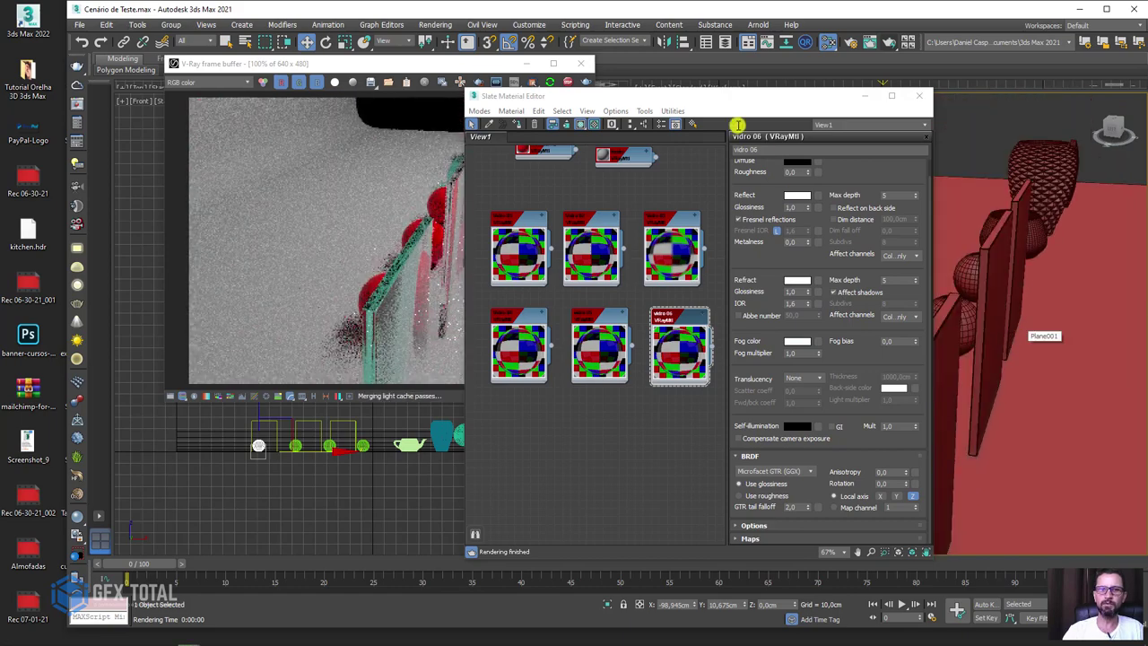
left_click_drag(652, 99, 898, 71)
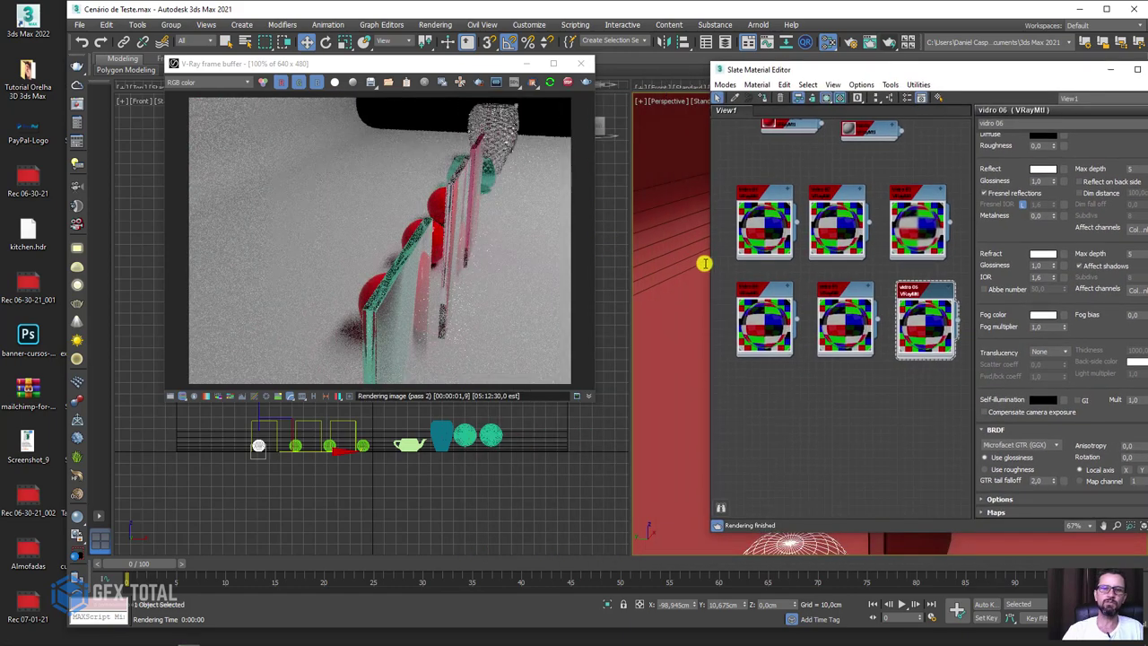
middle_click_drag(669, 275, 641, 313, "alt")
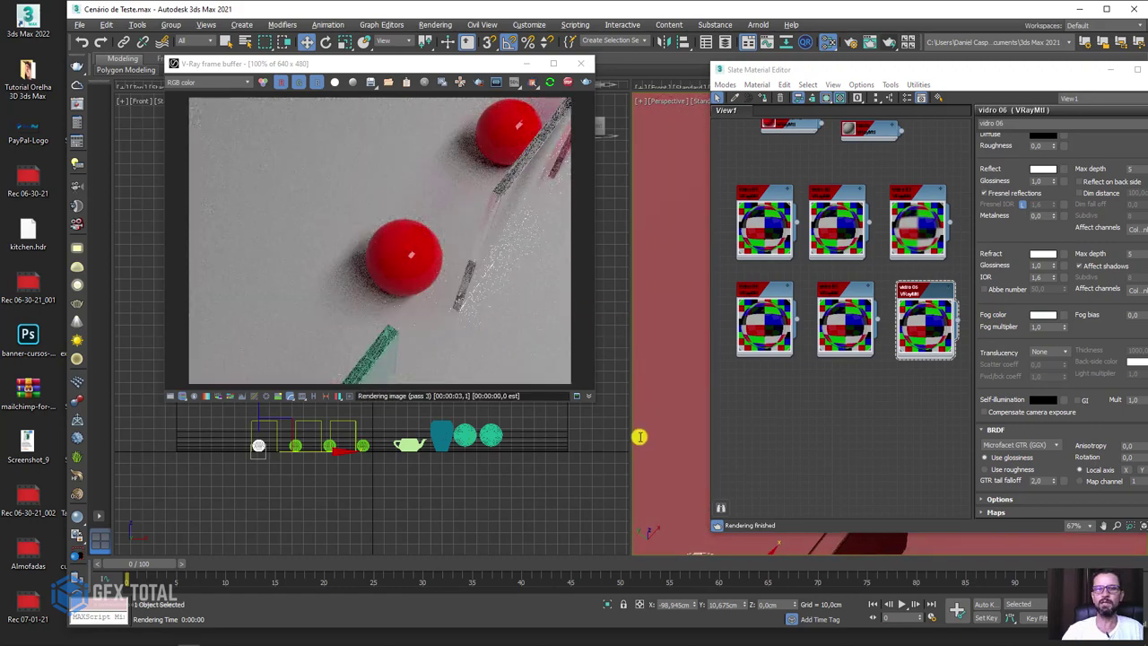
middle_click_drag(641, 436, 640, 295, "alt")
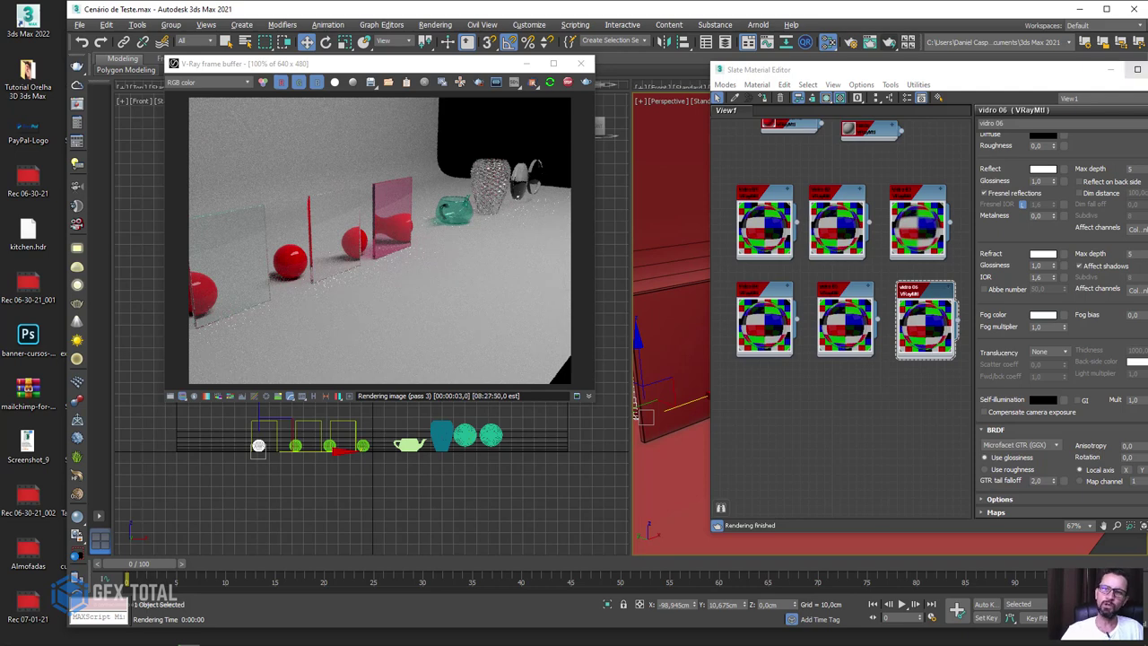
scroll(1093, 144, "up", 1)
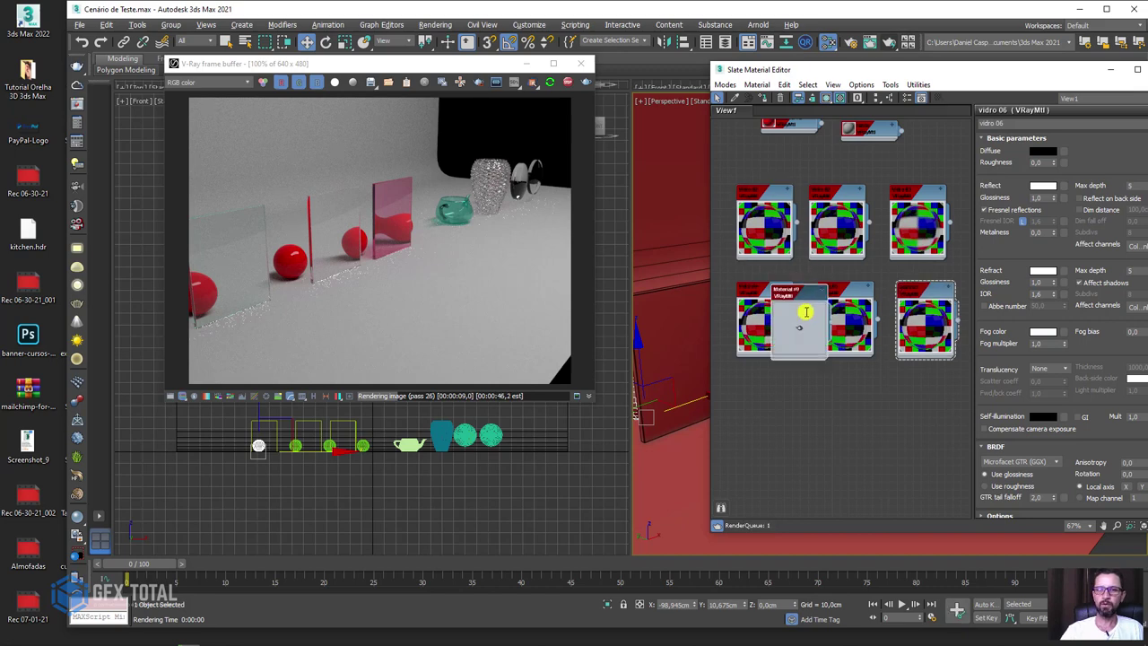
Copy the glass material as Material #9 with a deep red diffuse (red 181) and widen the view.
left_click_drag(775, 197, 794, 406, "shift")
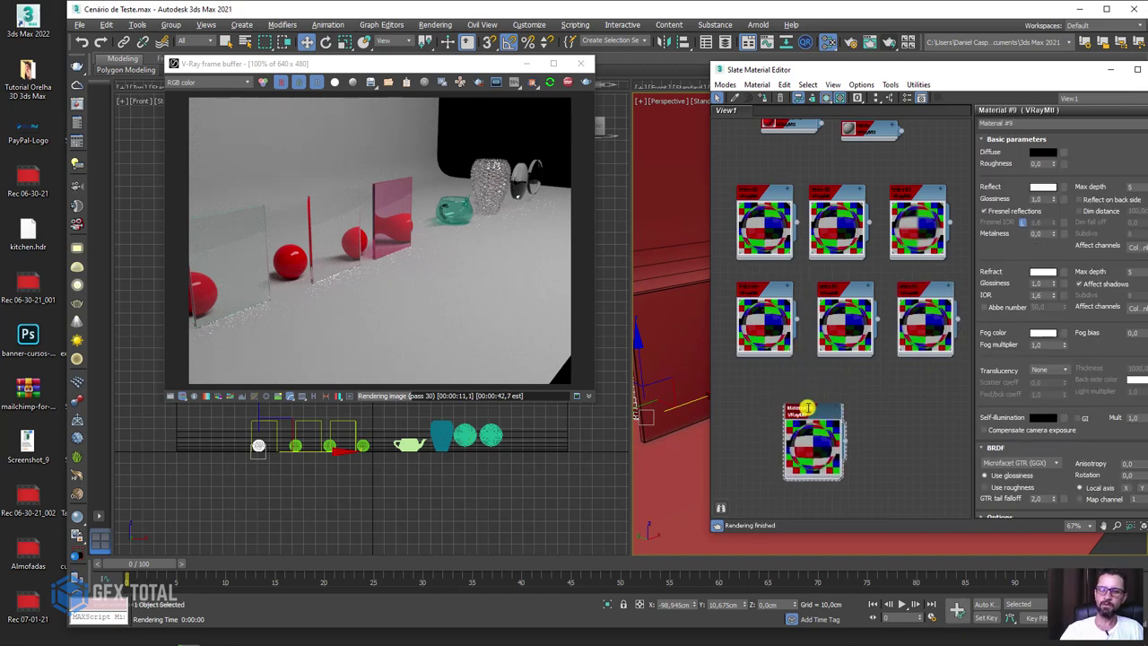
left_click(1040, 153)
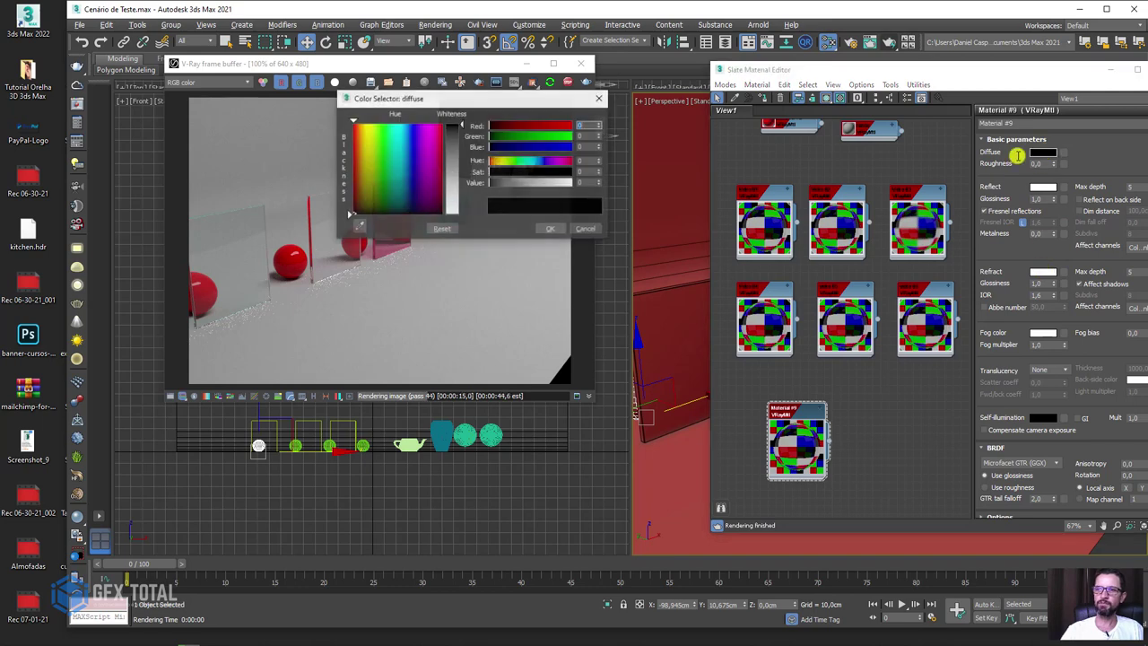
left_click_drag(531, 121, 571, 124)
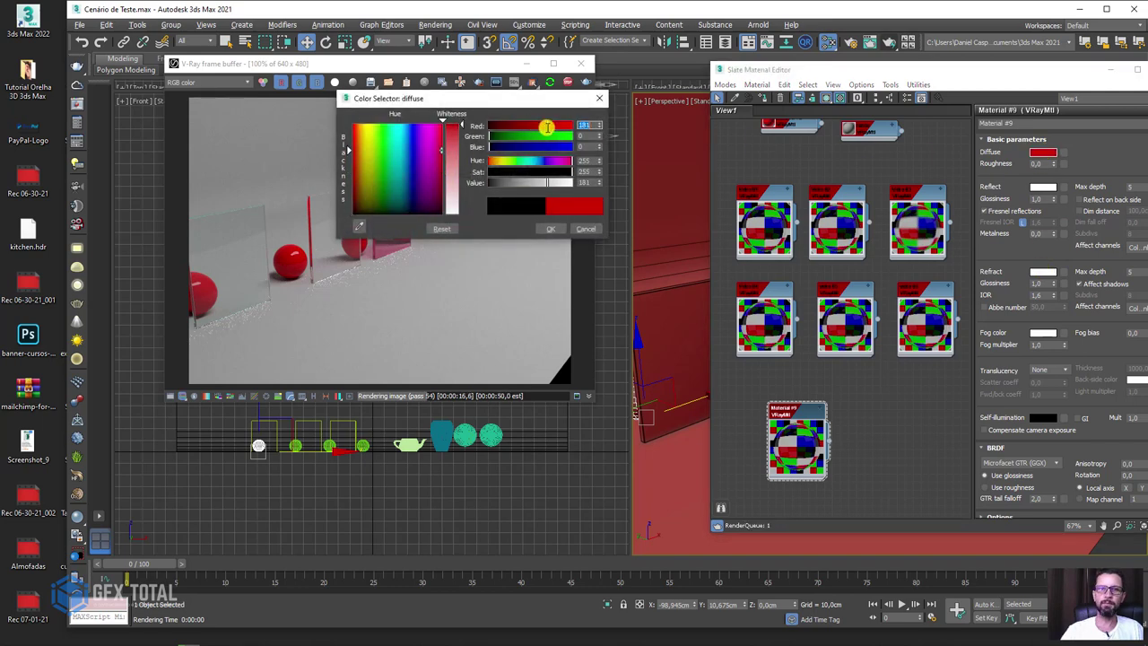
left_click(551, 228)
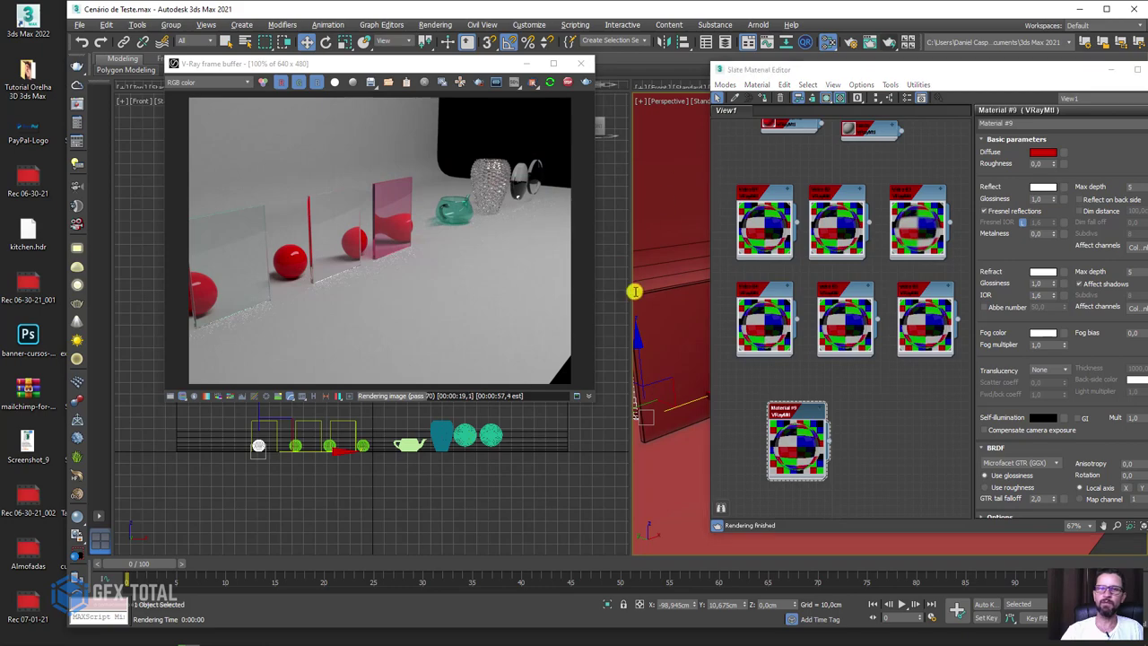
mouse_move(635, 290)
middle_mouse_down("alt")
mouse_move(712, 264)
mouse_move(674, 325)
middle_mouse_up("alt")
scroll(807, 269, "down", 2)
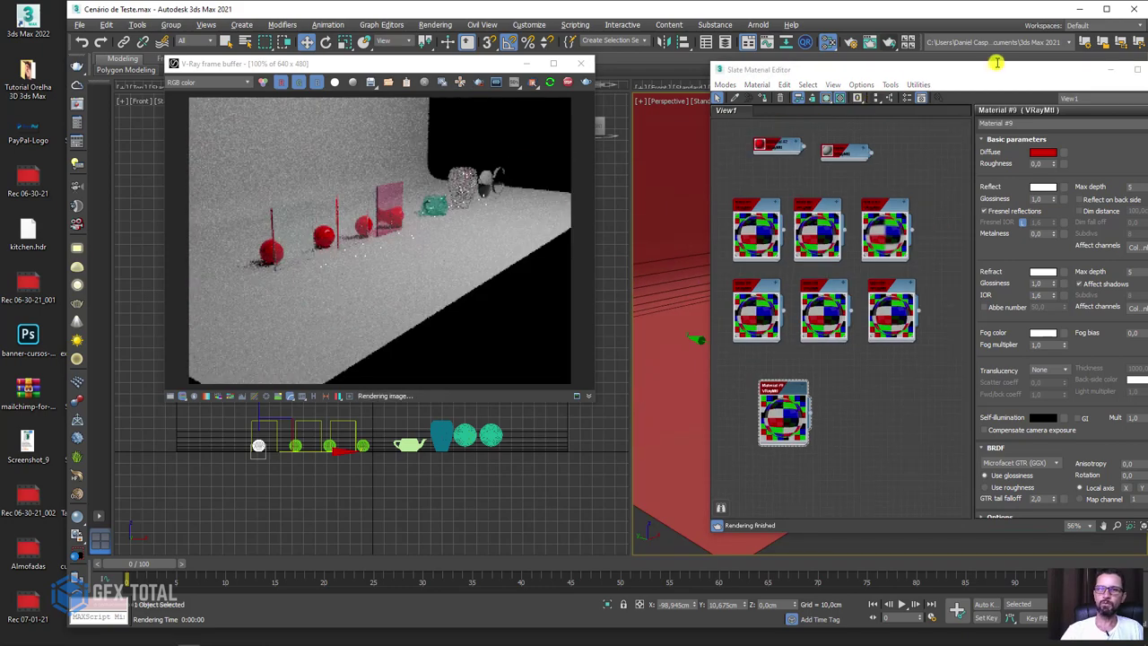
Move the material editor aside, hide it, and orbit to a side view of the spheres.
left_click_drag(996, 63, 816, 68)
key("m")
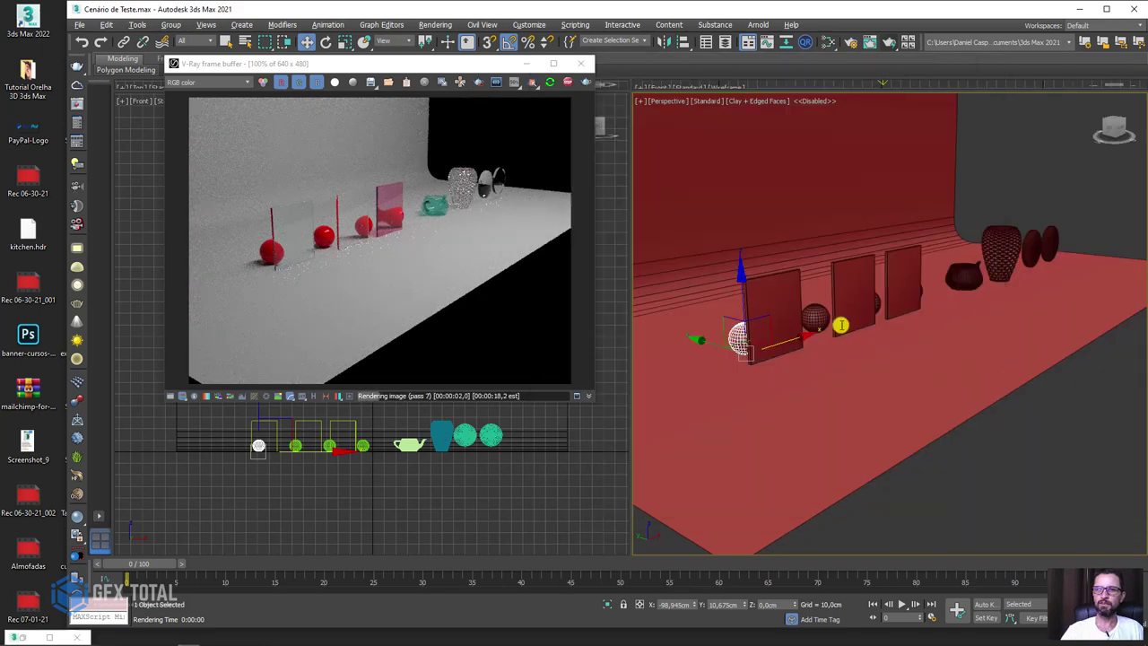
mouse_move(841, 325)
middle_mouse_down("alt")
mouse_move(787, 364)
mouse_move(795, 375)
mouse_move(781, 336)
mouse_move(749, 368)
middle_mouse_up("alt")
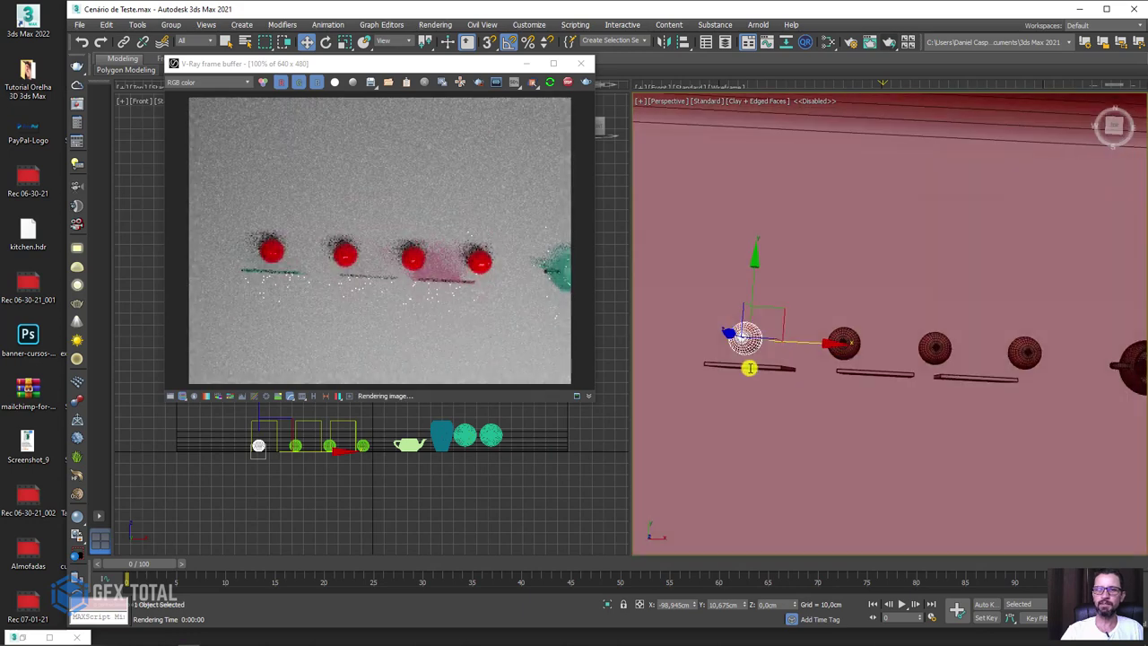
Clone a red sphere with its glass panel away from the row, then select the copied panel.
left_click(749, 367, "ctrl")
left_click_drag(781, 332, 971, 211)
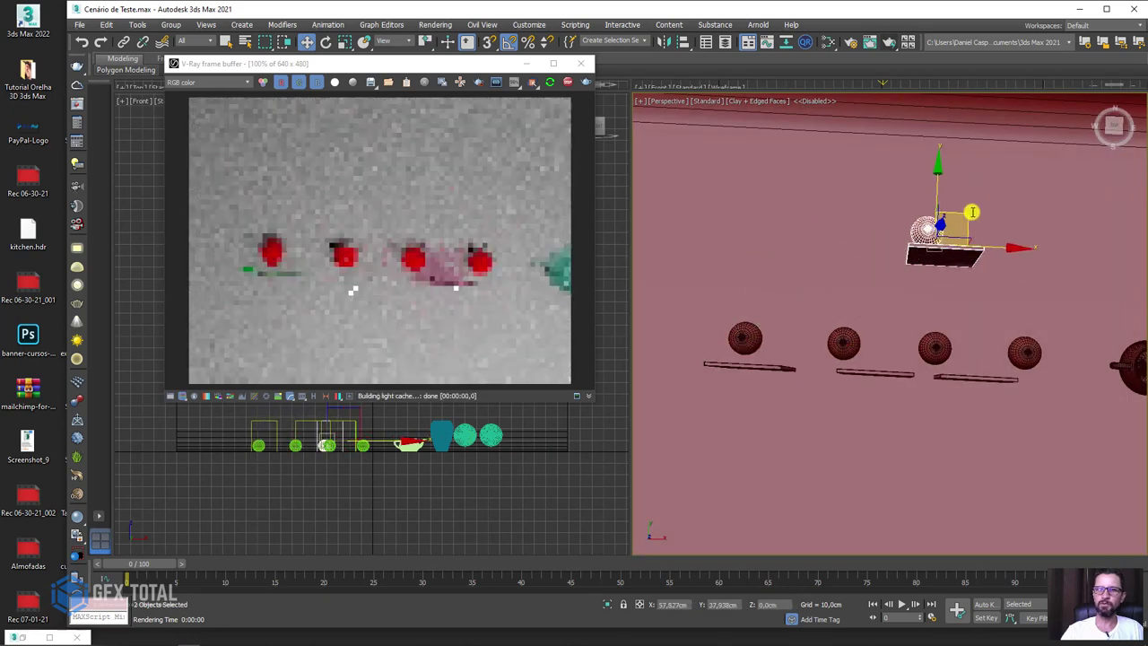
left_click(607, 372)
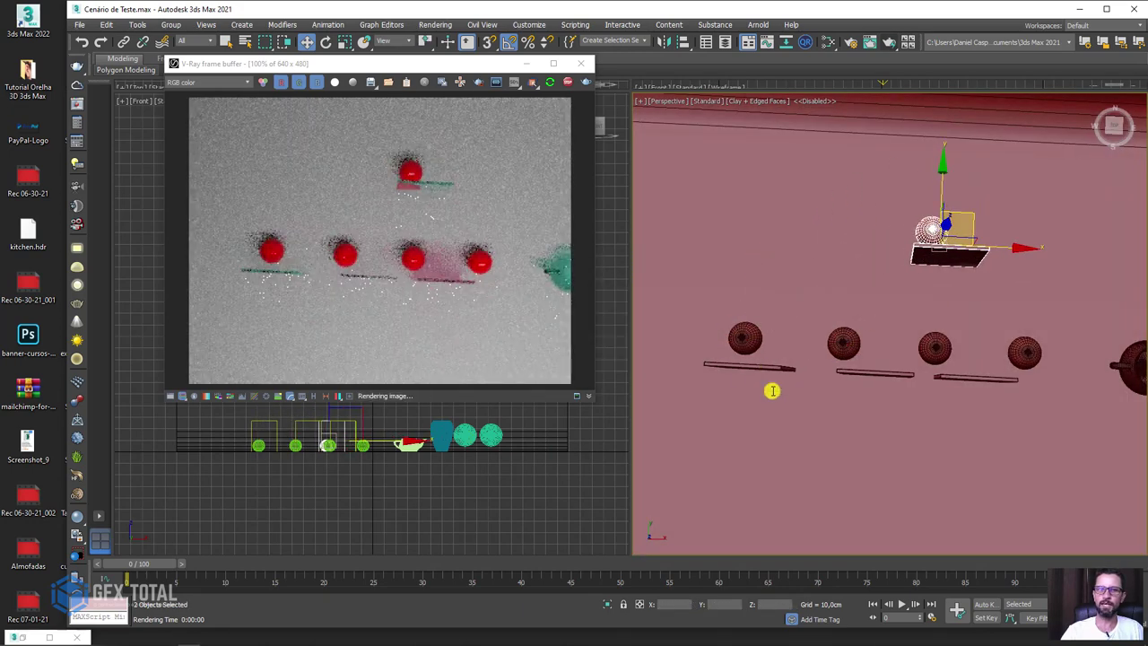
left_click(763, 367)
scroll(821, 226, "up", 5)
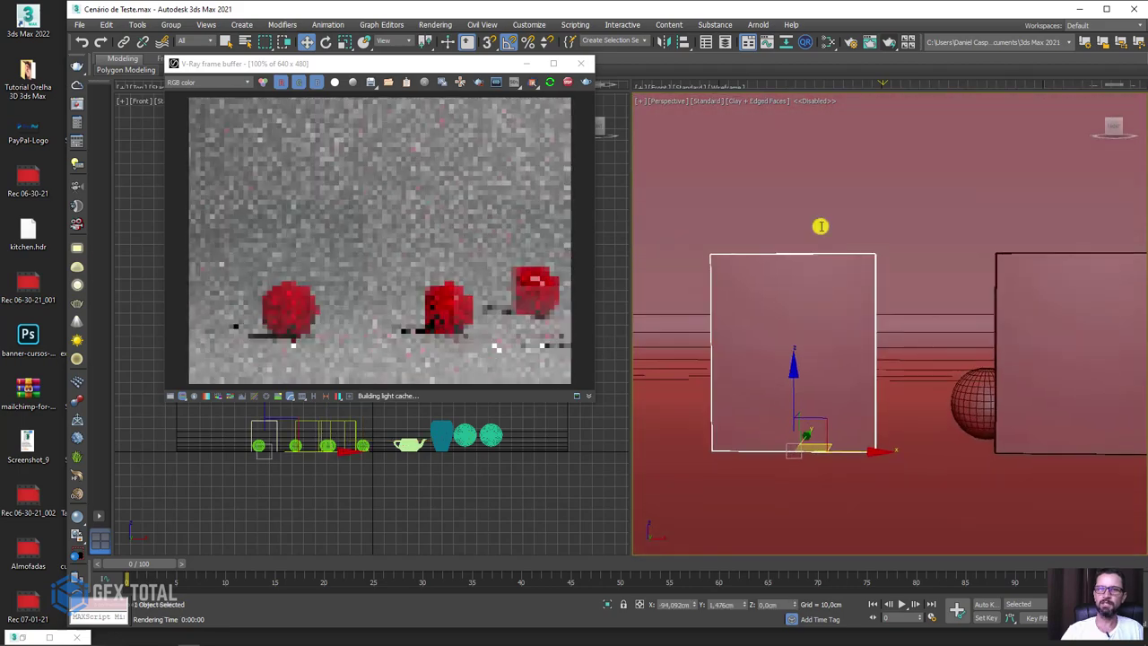
Assign Material #9 to the selected copied panel.
key("m")
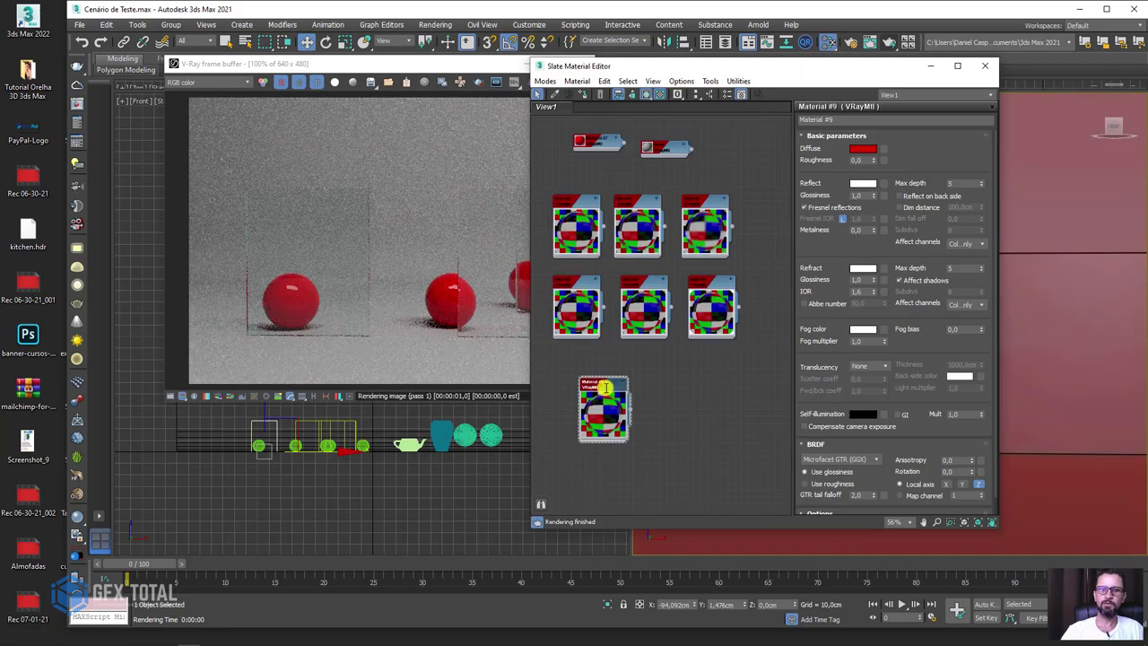
right_click(606, 387)
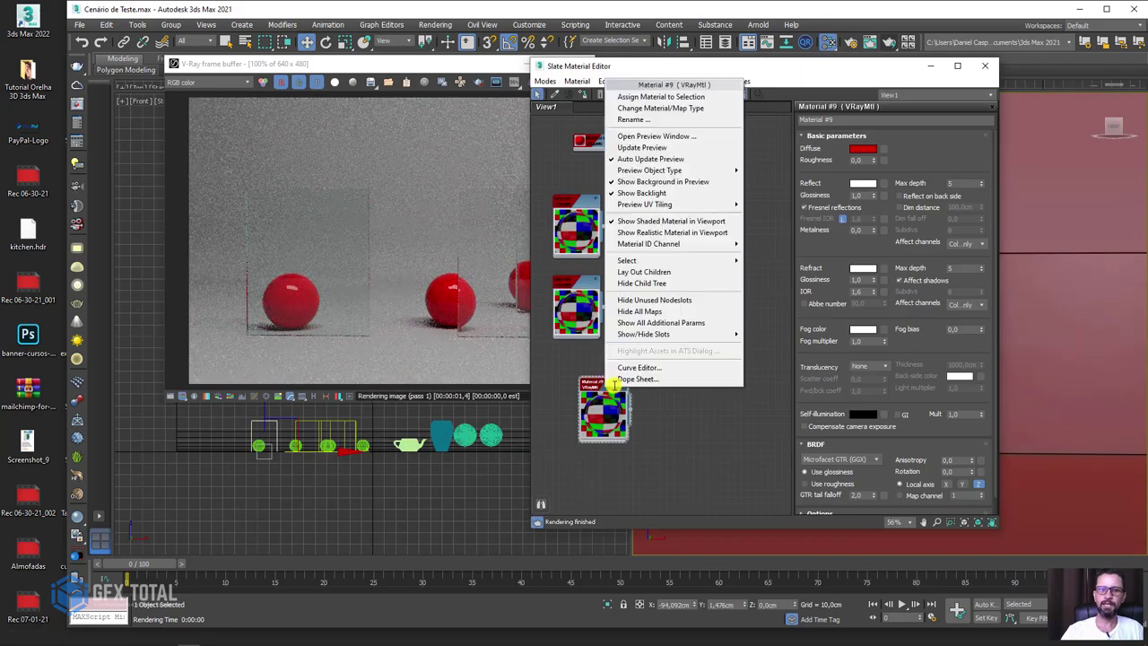
left_click(657, 96)
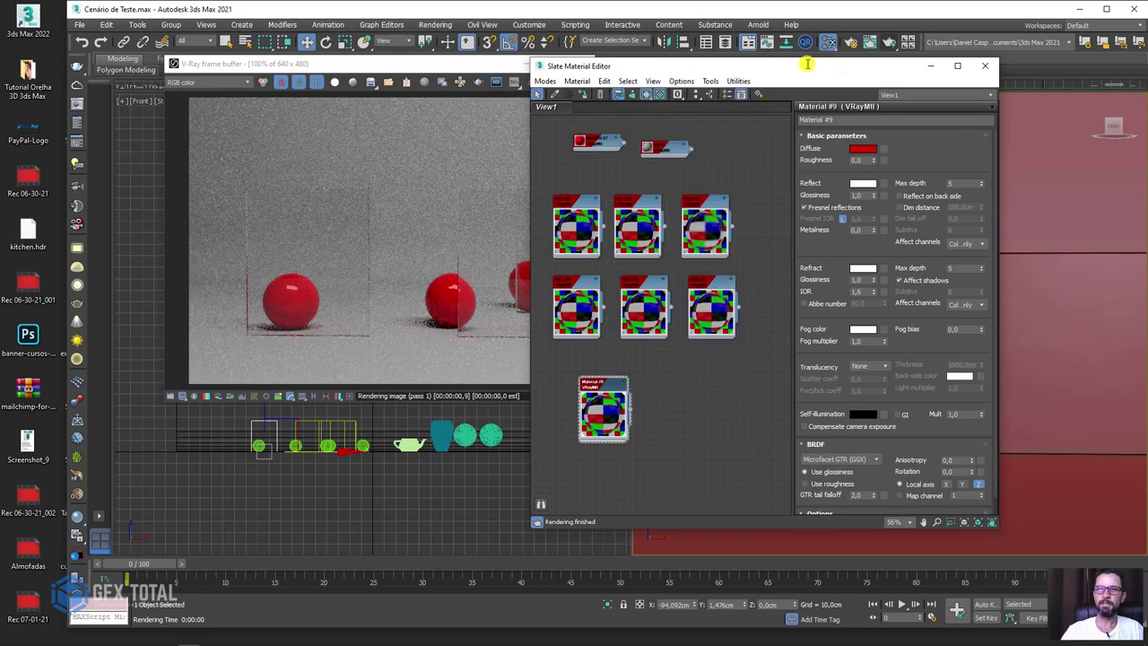
left_click_drag(881, 64, 1006, 60)
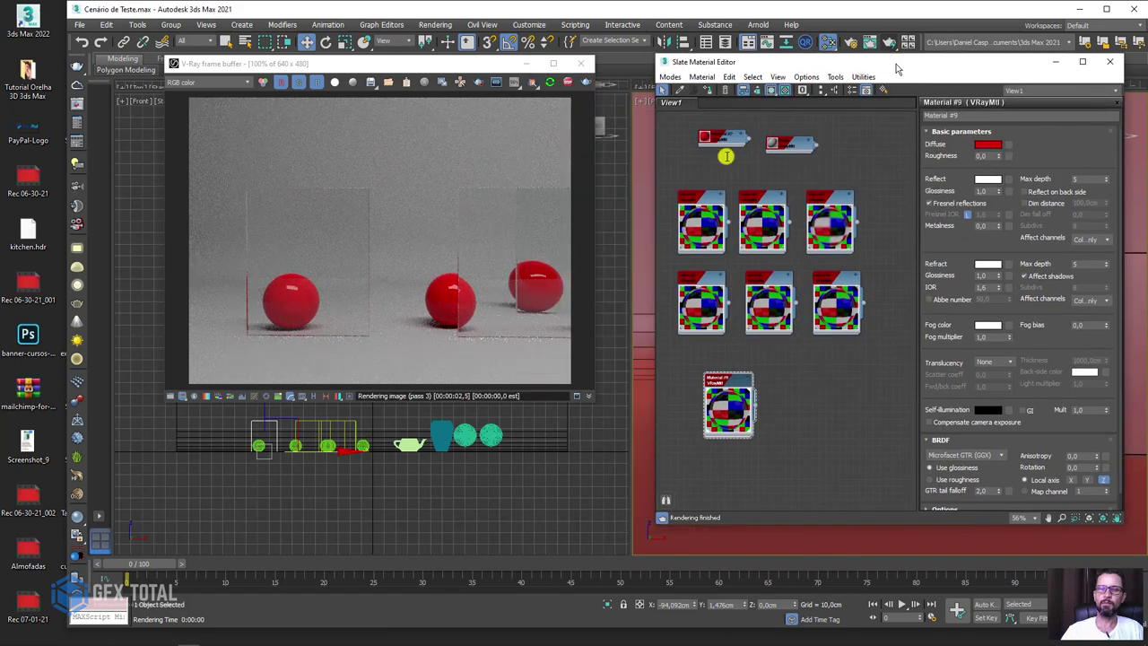
Darken Material #9's red diffuse colour to value 99.
left_click(996, 144)
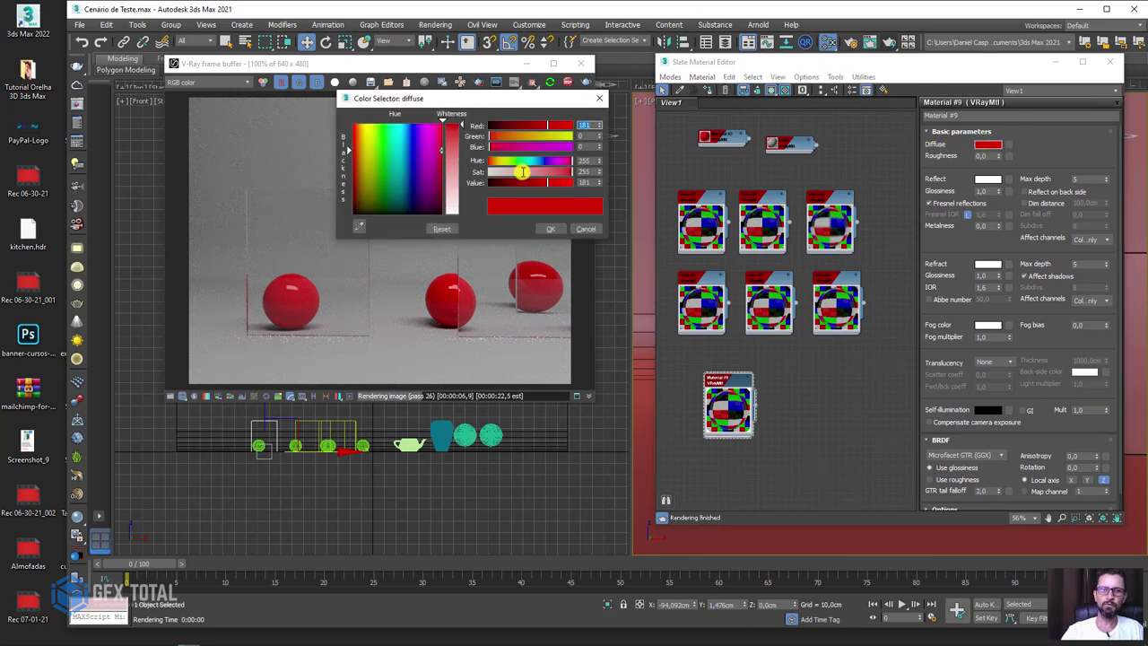
left_click(521, 182)
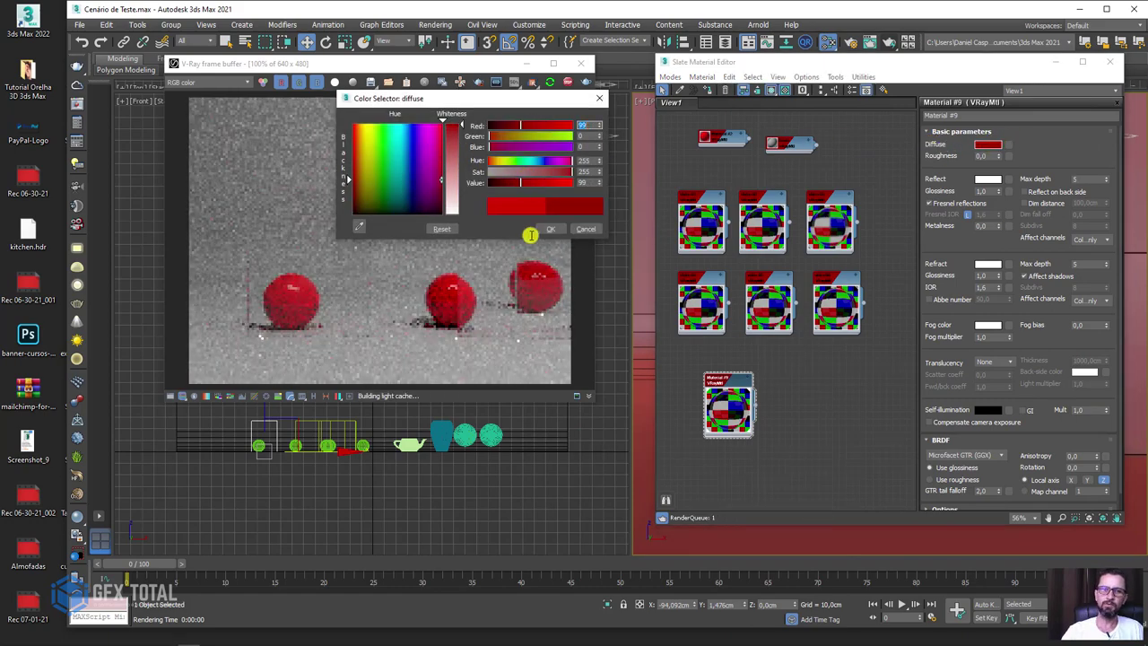
left_click(585, 229)
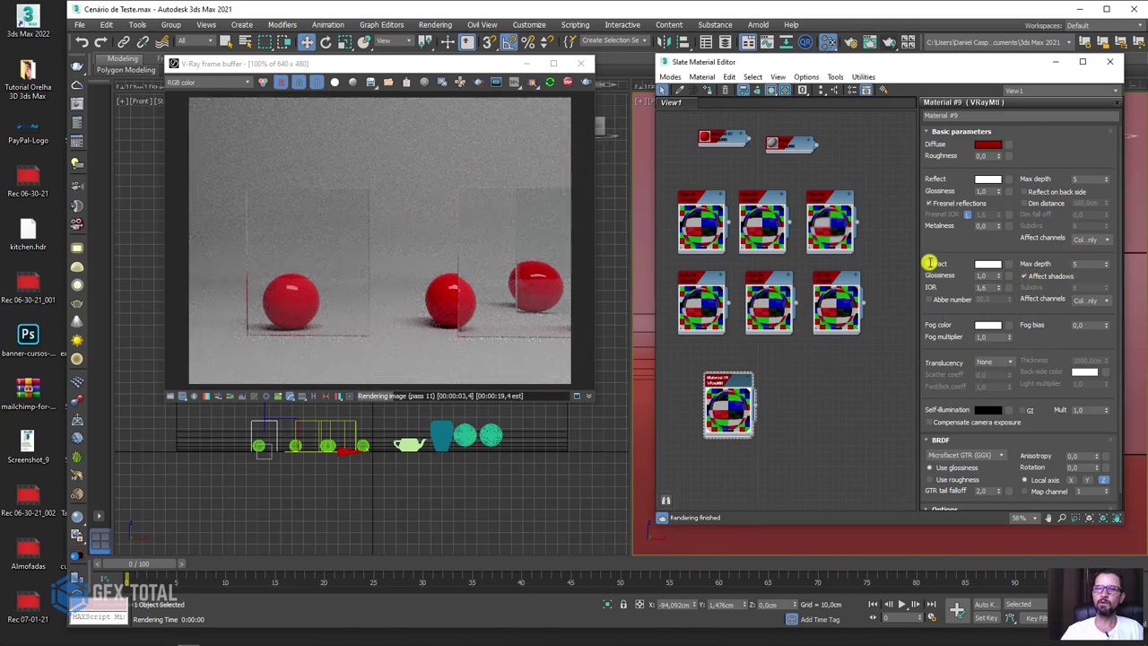
left_click(987, 263)
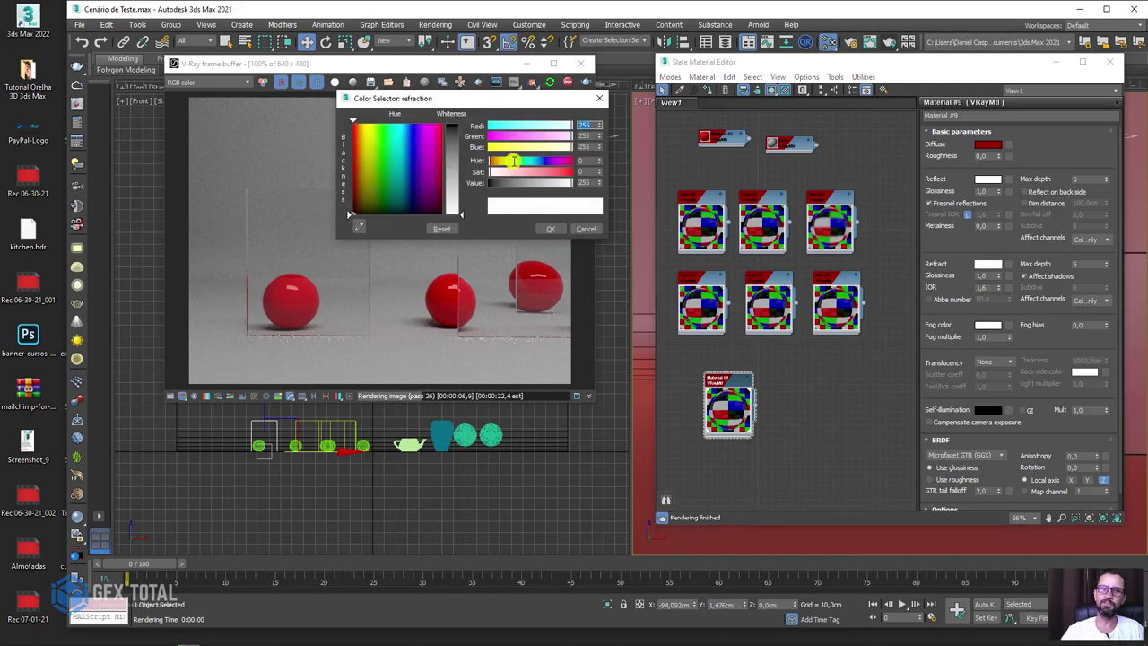
Set Material #9's refraction colour to green, hue about 77 and saturation 229.
left_click(513, 160)
left_click_drag(503, 172, 568, 171)
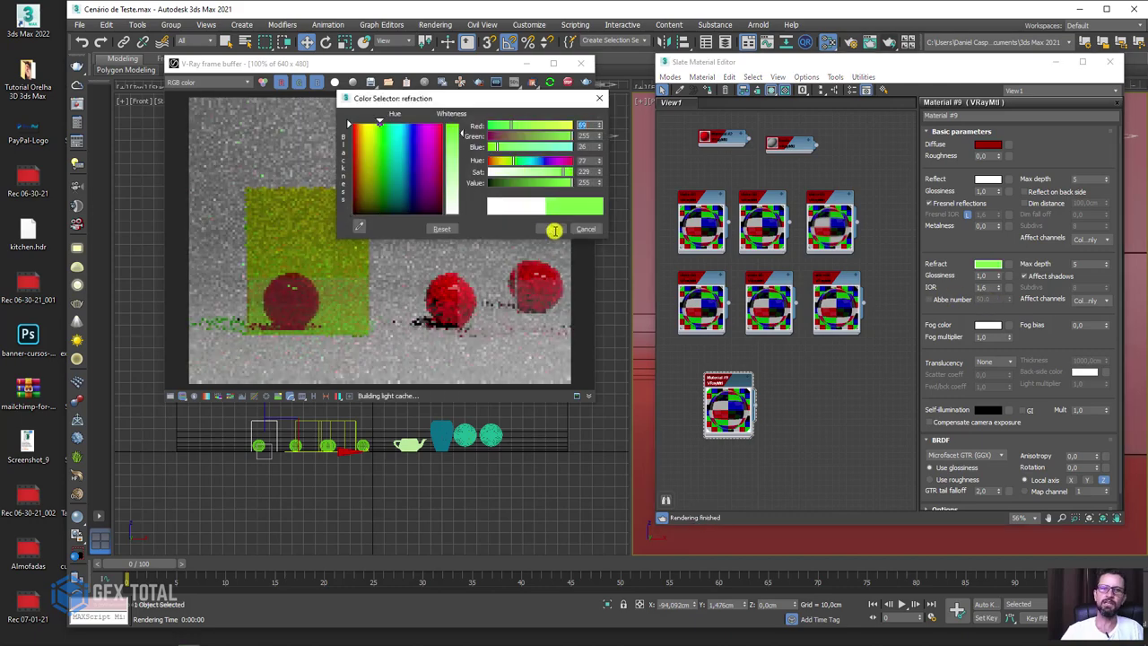
left_click(553, 230)
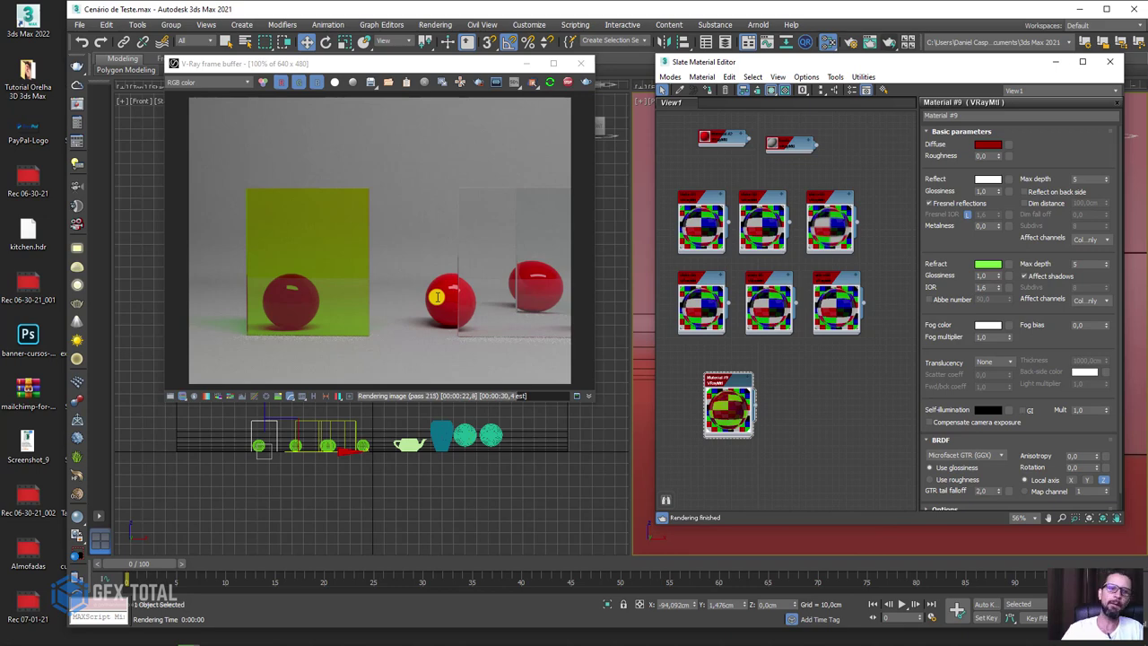
Try orange and purple refraction tints on Material #9, then return to green.
left_click(990, 265)
left_click_drag(518, 161, 495, 161)
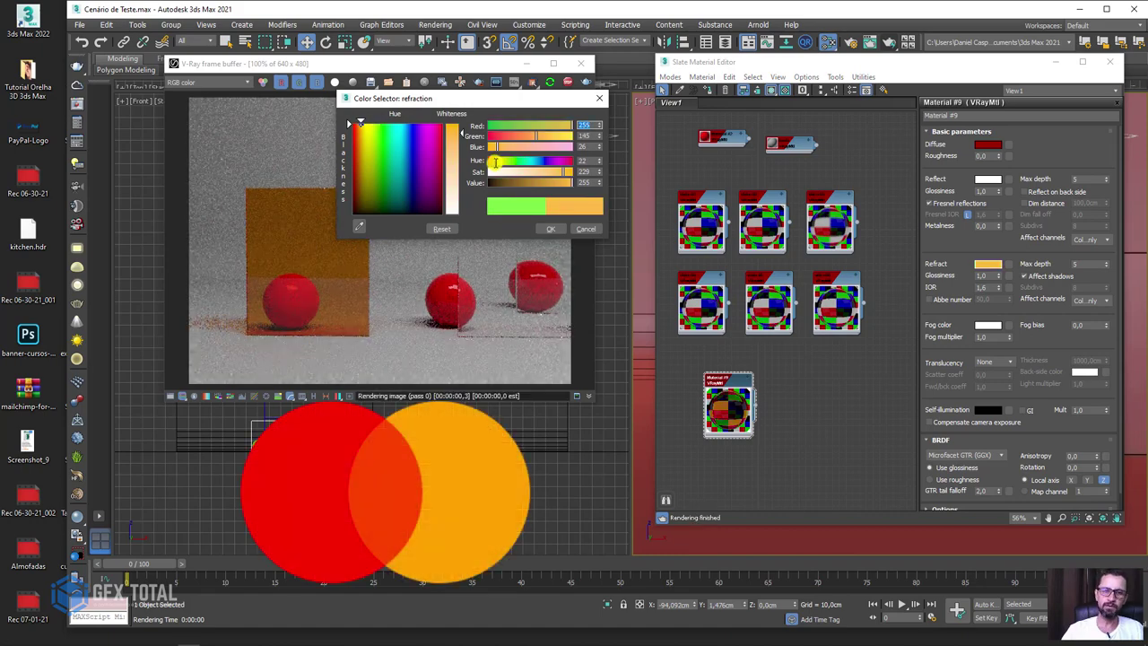
left_click_drag(532, 161, 546, 160)
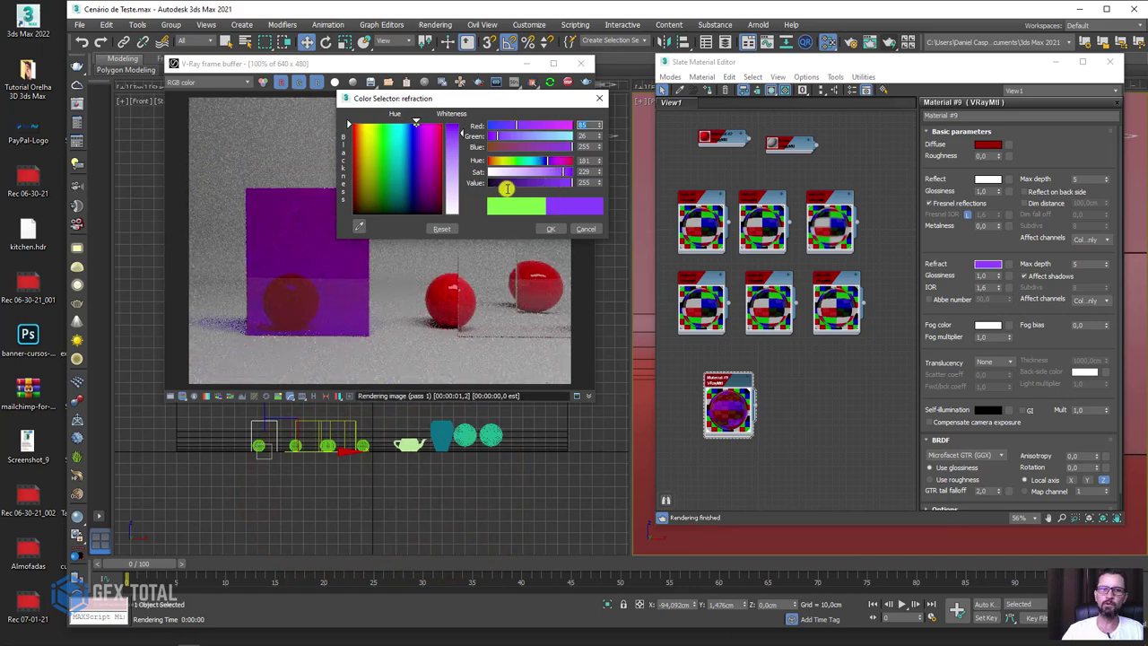
left_click_drag(547, 161, 514, 162)
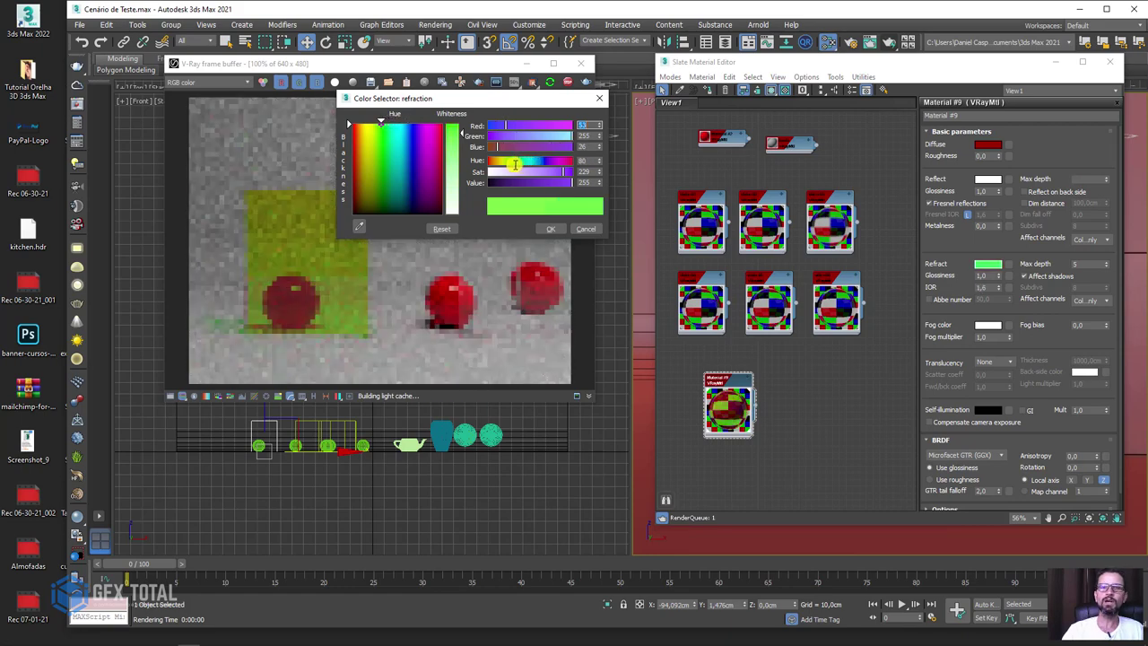
left_click(557, 229)
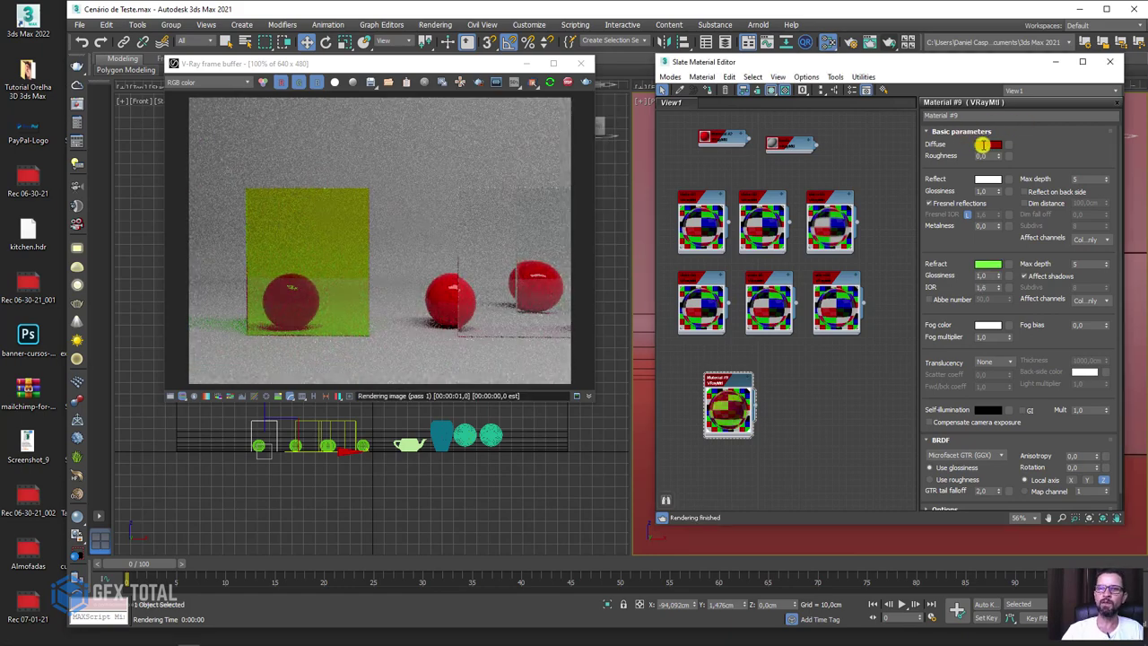
Make Material #9's diffuse colour black and its refraction colour red.
left_click(988, 144)
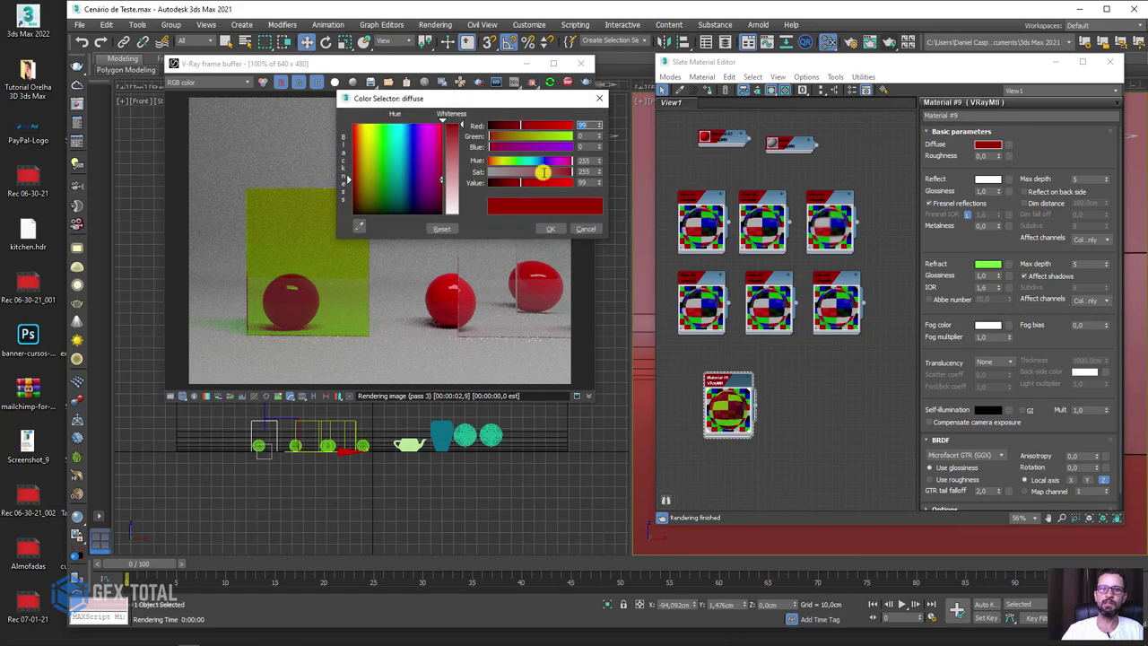
left_click_drag(524, 182, 475, 183)
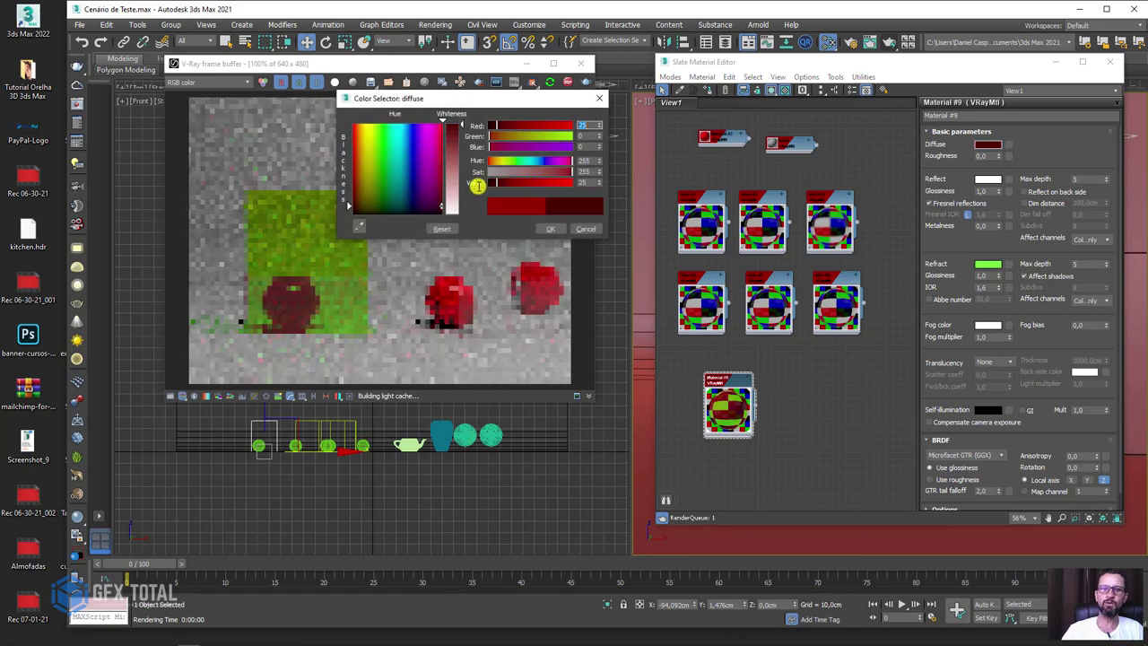
left_click(549, 228)
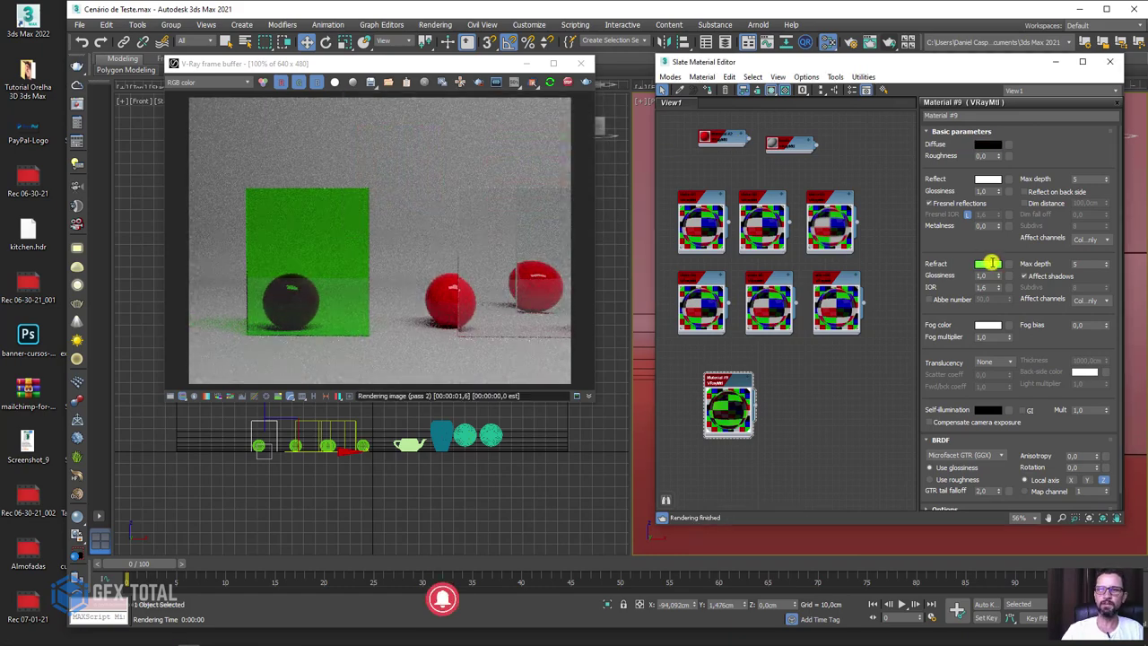
left_click(989, 264)
mouse_move(515, 162)
left_mouse_down()
mouse_move(499, 162)
mouse_move(576, 162)
left_mouse_up()
left_click(549, 227)
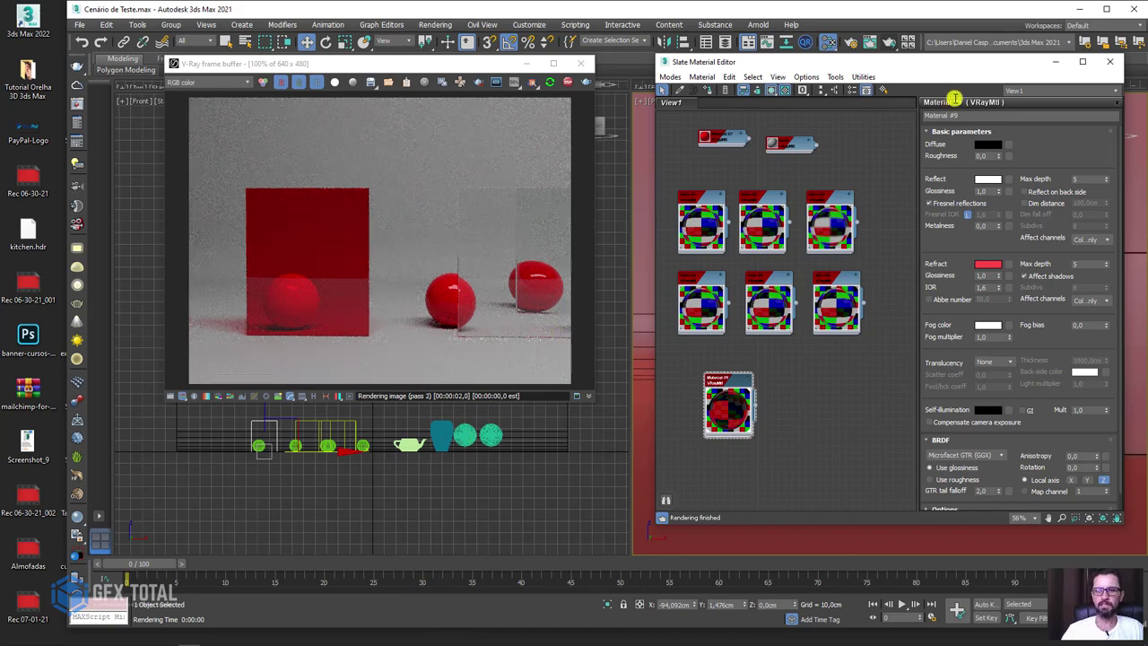
Zoom out and orbit to an angled overview showing the whole row with the red glass panel.
key("m")
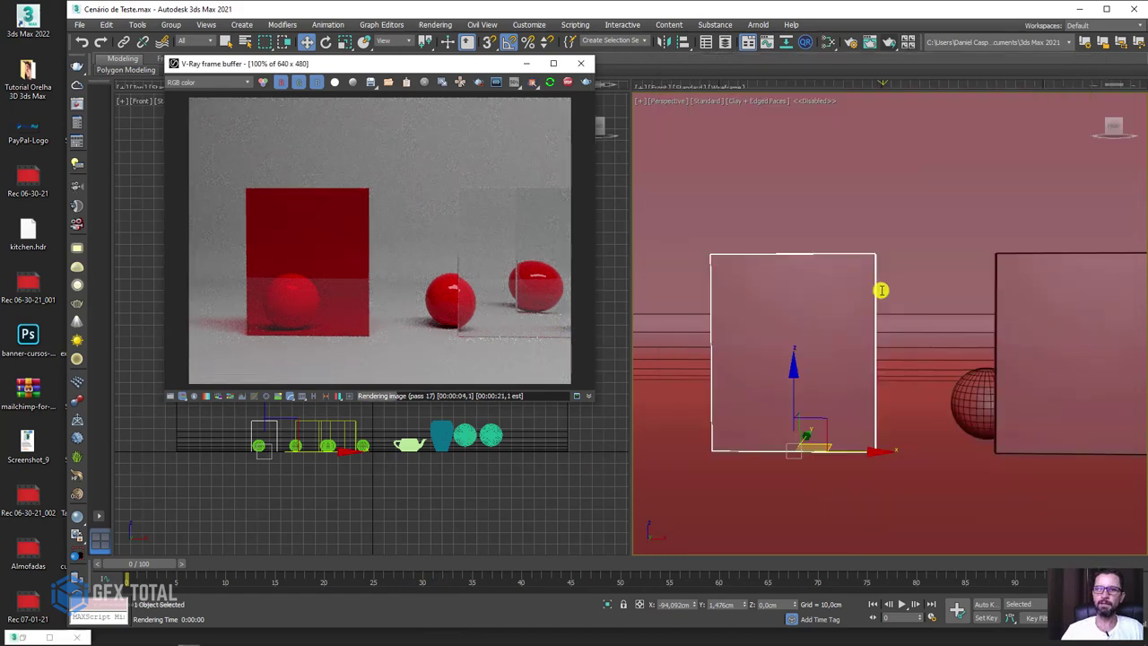
scroll(888, 291, "down", 4)
mouse_move(919, 312)
middle_mouse_down("alt")
mouse_move(830, 333)
mouse_move(840, 343)
middle_mouse_up("alt")
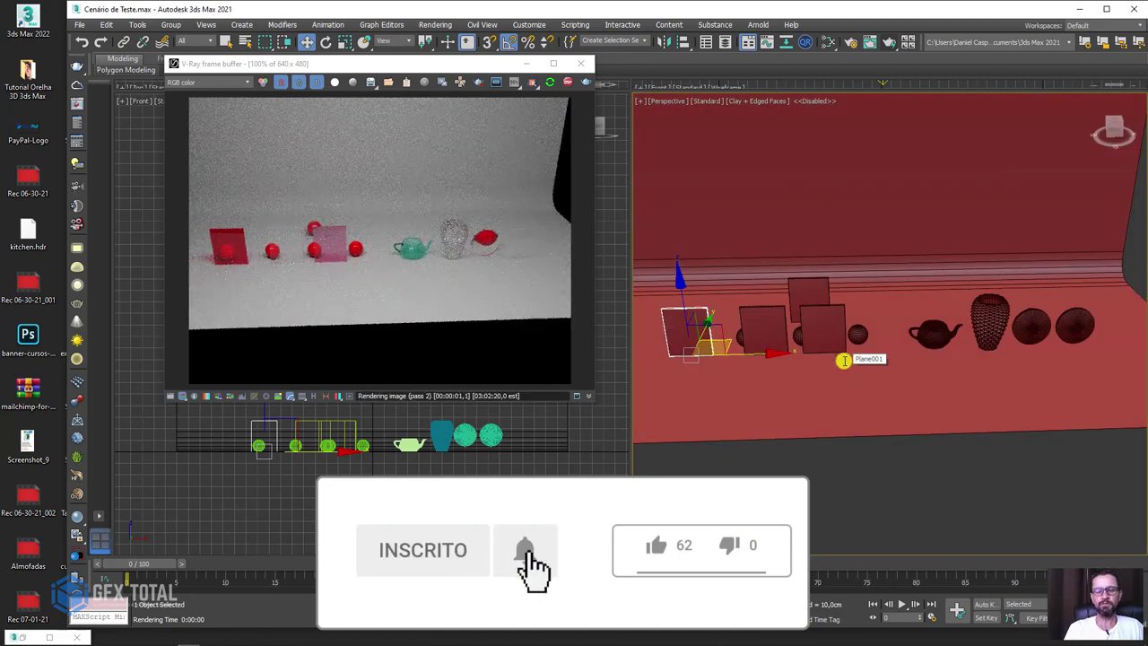